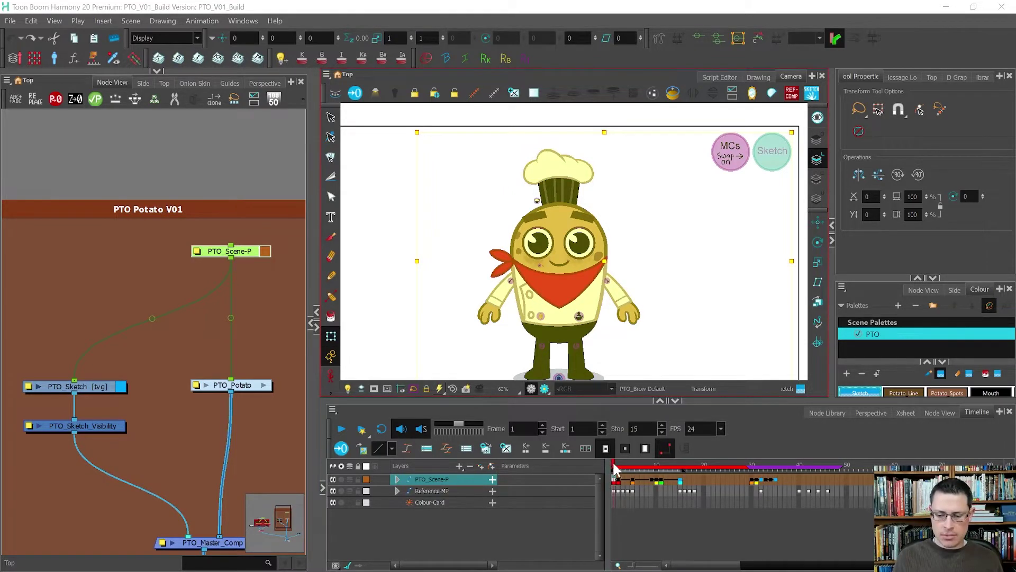
- Move the PTO_Scene-P turnaround keyframes on frames 1–15 along the timeline to start at frame 21
{"action": "key", "text": "Return"}
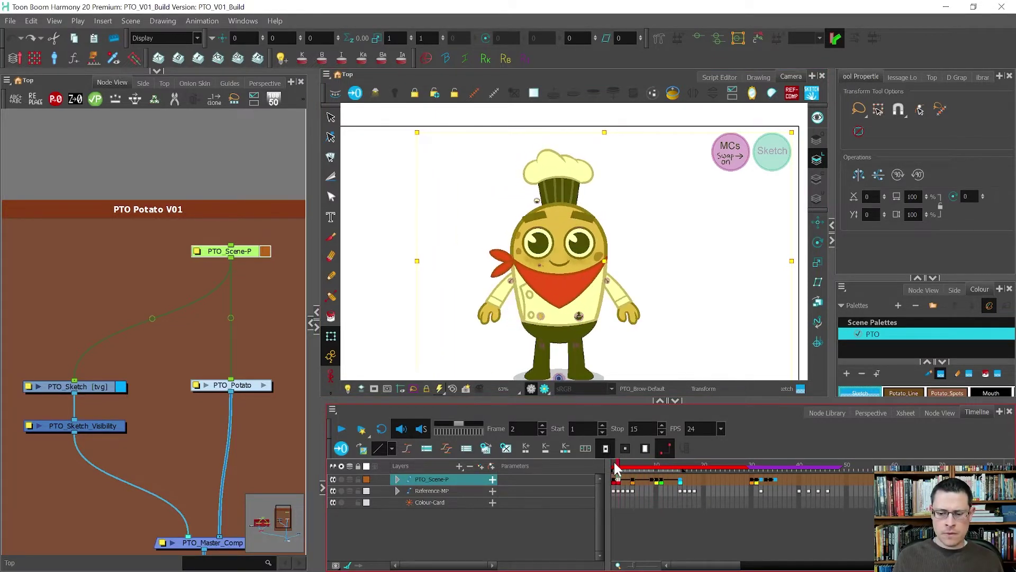
{"action": "left_click", "coordinate": [617, 483]}
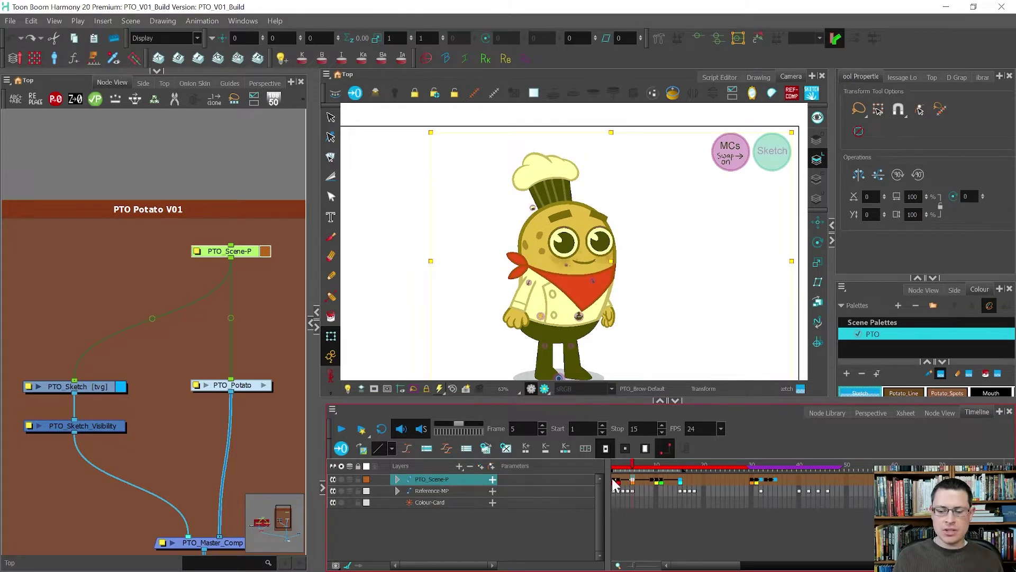
{"action": "left_click", "coordinate": [681, 480], "text": "shift"}
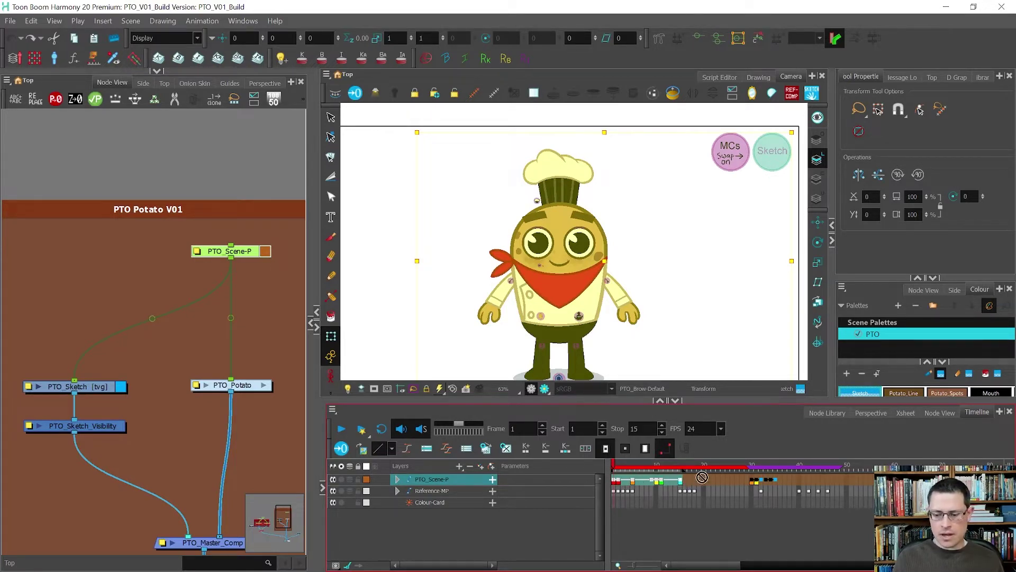
{"action": "left_click_drag", "start_coordinate": [702, 477], "coordinate": [796, 478]}
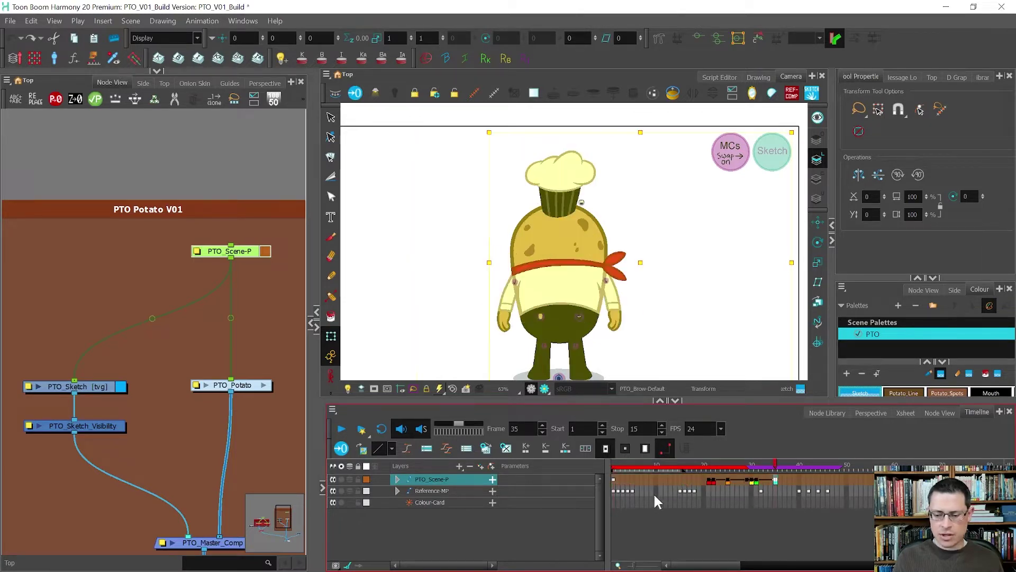
- Paste the turnaround cells in reverse order on the PTO_Scene-P layer starting at frame 3
{"action": "left_click", "coordinate": [620, 477]}
{"action": "right_click", "coordinate": [622, 479]}
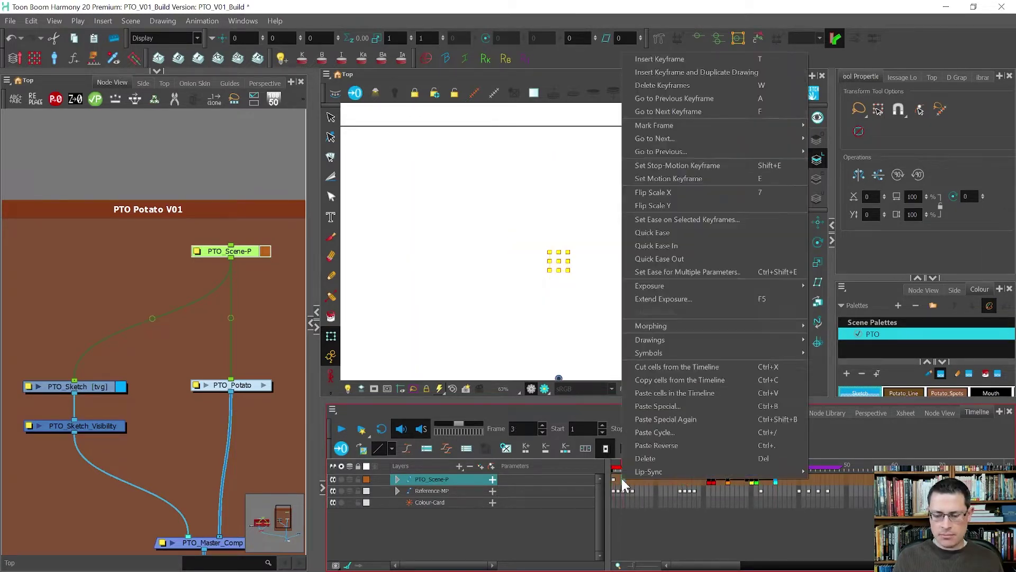
{"action": "left_click", "coordinate": [661, 445]}
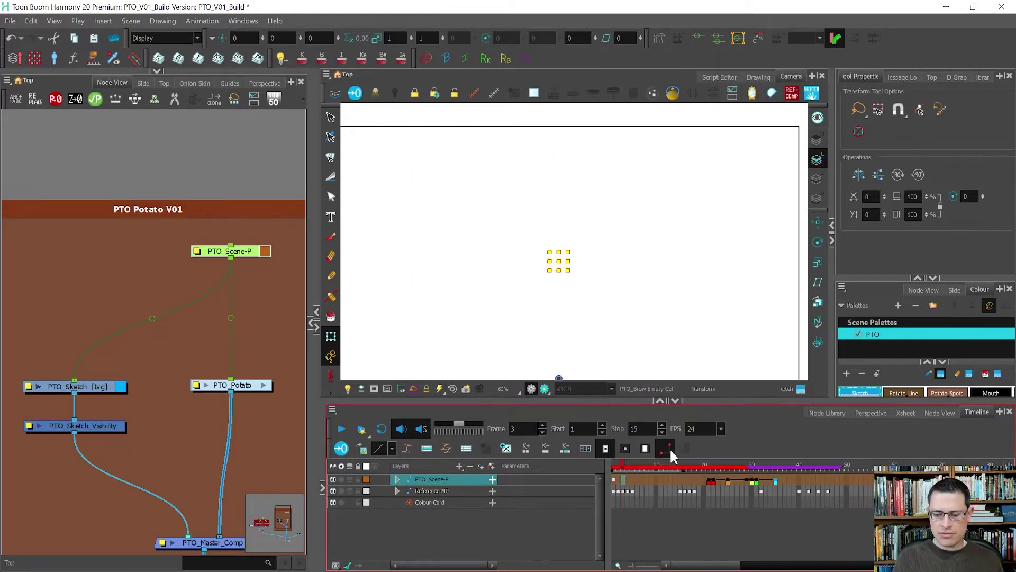
{"action": "left_click", "coordinate": [707, 479]}
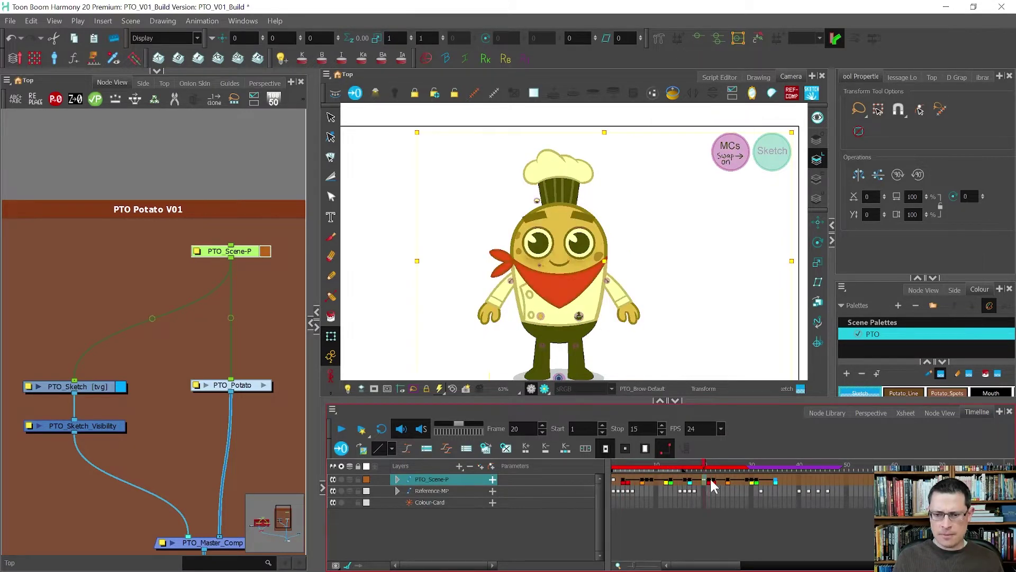
{"action": "left_click", "coordinate": [688, 482]}
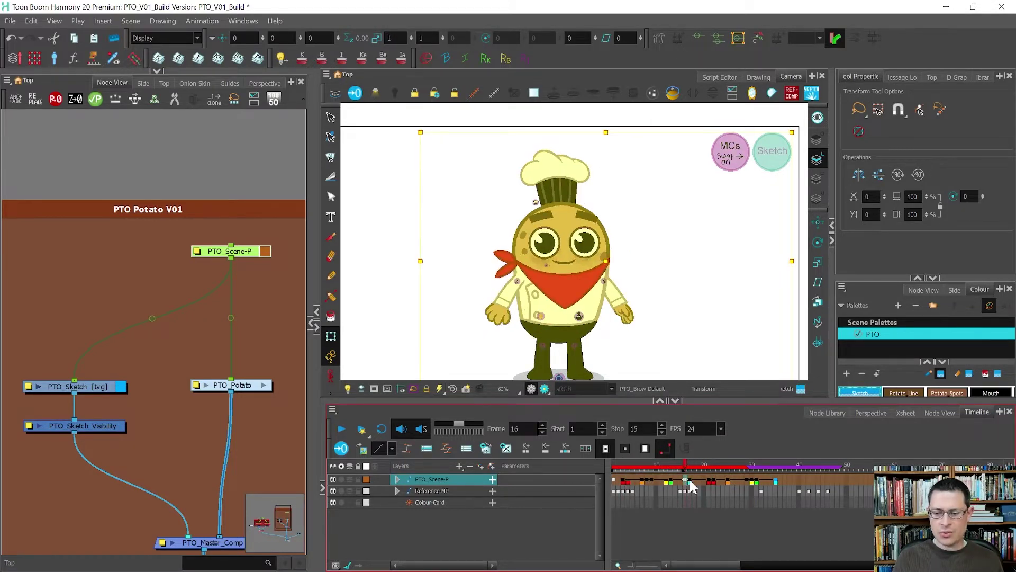
{"action": "left_click", "coordinate": [690, 482]}
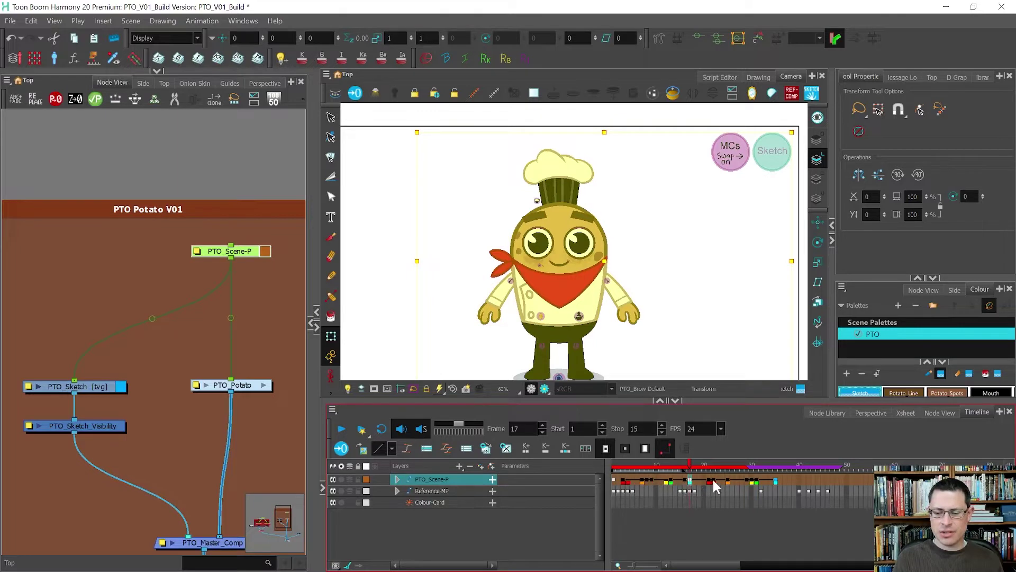
- Flip the reversed PTO_Scene-P poses on frames 3–17 horizontally
{"action": "left_click", "coordinate": [625, 482]}
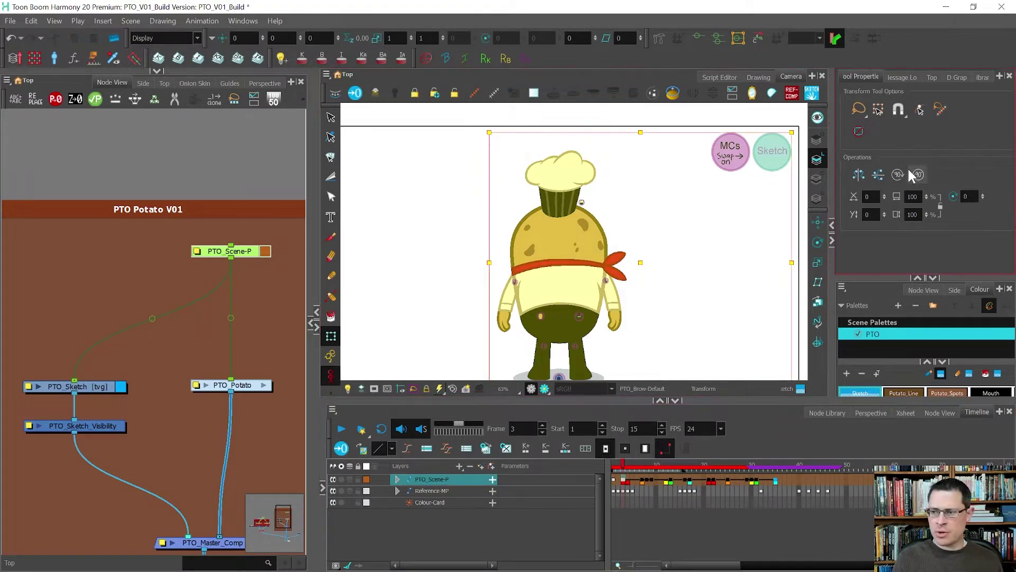
{"action": "left_click", "coordinate": [859, 175]}
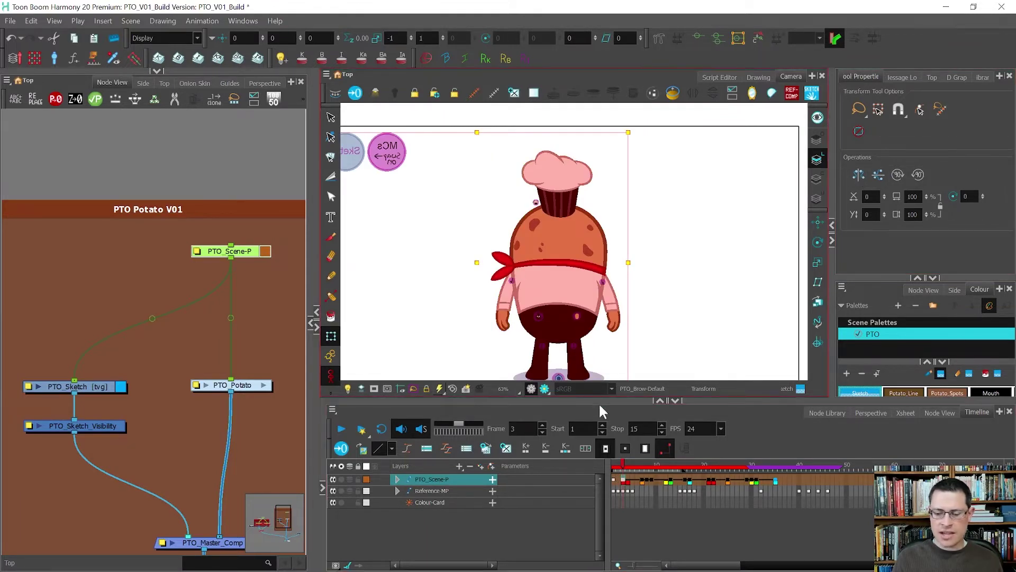
{"action": "mouse_move", "coordinate": [629, 458]}
{"action": "left_mouse_down"}
{"action": "mouse_move", "coordinate": [803, 460]}
{"action": "mouse_move", "coordinate": [622, 476]}
{"action": "left_mouse_up"}
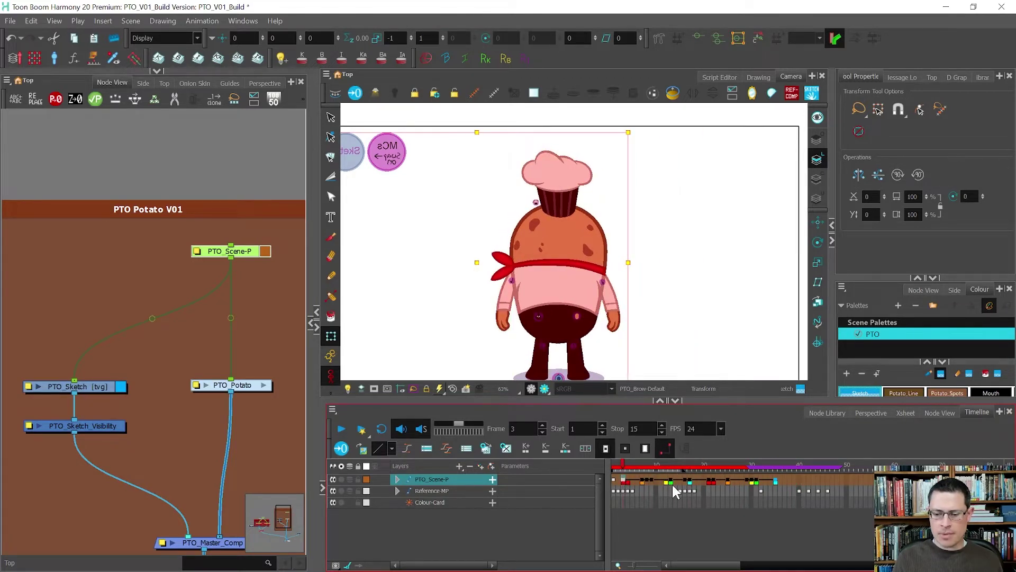
{"action": "left_click", "coordinate": [691, 481], "text": "shift"}
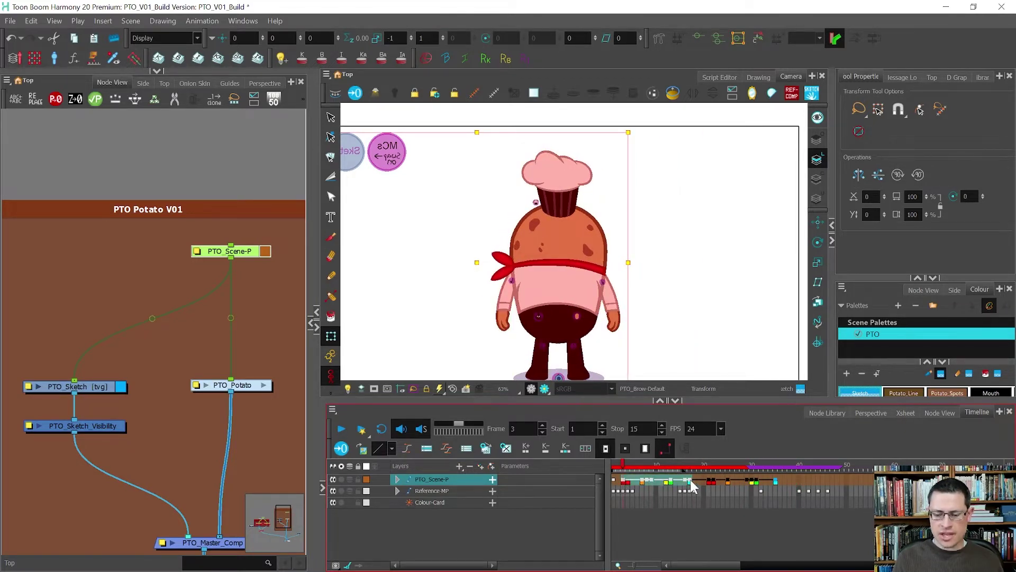
{"action": "key", "text": "ctrl+z"}
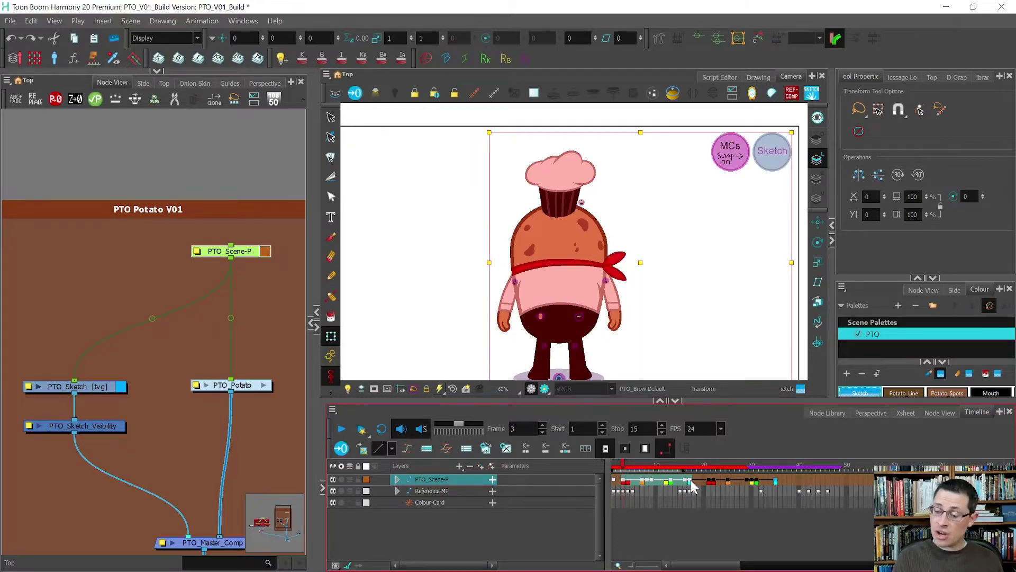
{"action": "left_click", "coordinate": [624, 488]}
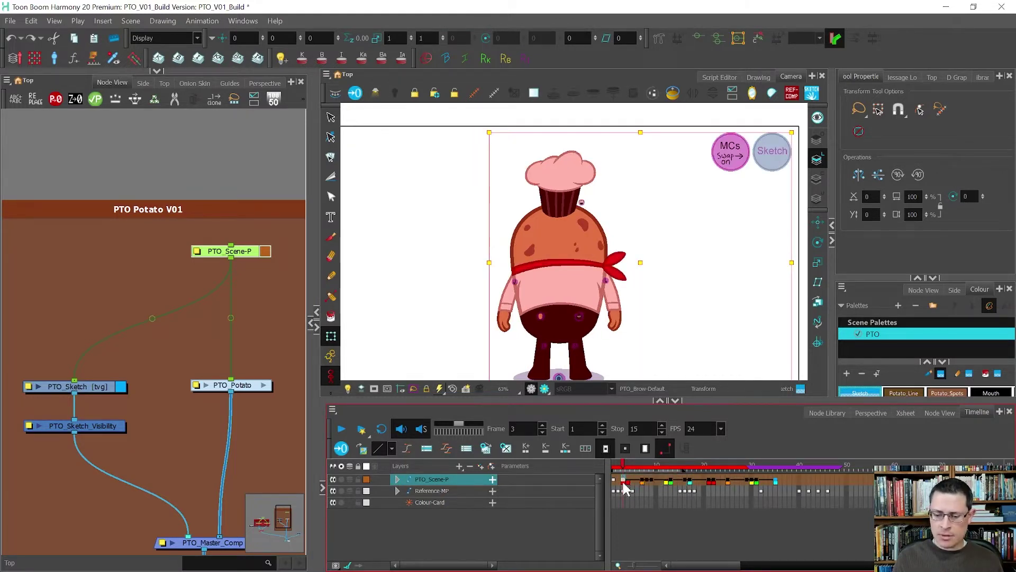
{"action": "key", "text": "ctrl+shift+z"}
- Play through the mirrored and original halves of the turnaround frame by frame to examine the rotation
{"action": "key", "text": "period"}
{"action": "key", "text": "period"}
{"action": "key", "text": "period"}
{"action": "key", "text": "period"}
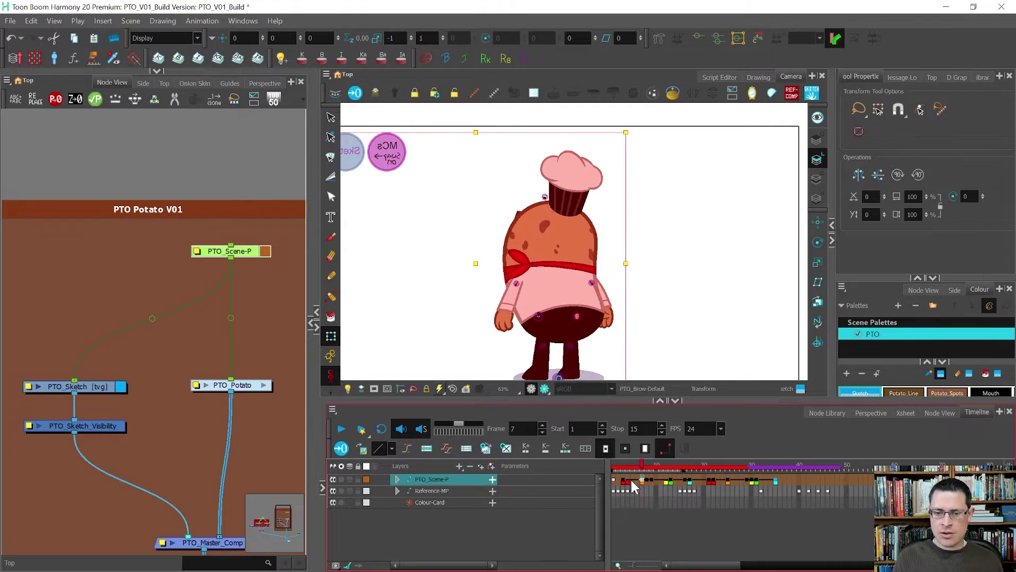
{"action": "key", "text": "period"}
{"action": "key", "text": "period"}
{"action": "key", "text": "period"}
{"action": "key", "text": "period"}
{"action": "key", "text": "period"}
{"action": "key", "text": "period"}
{"action": "key", "text": "period"}
{"action": "key", "text": "period"}
{"action": "key", "text": "period"}
{"action": "key", "text": "period"}
{"action": "key", "text": "period"}
{"action": "key", "text": "period"}
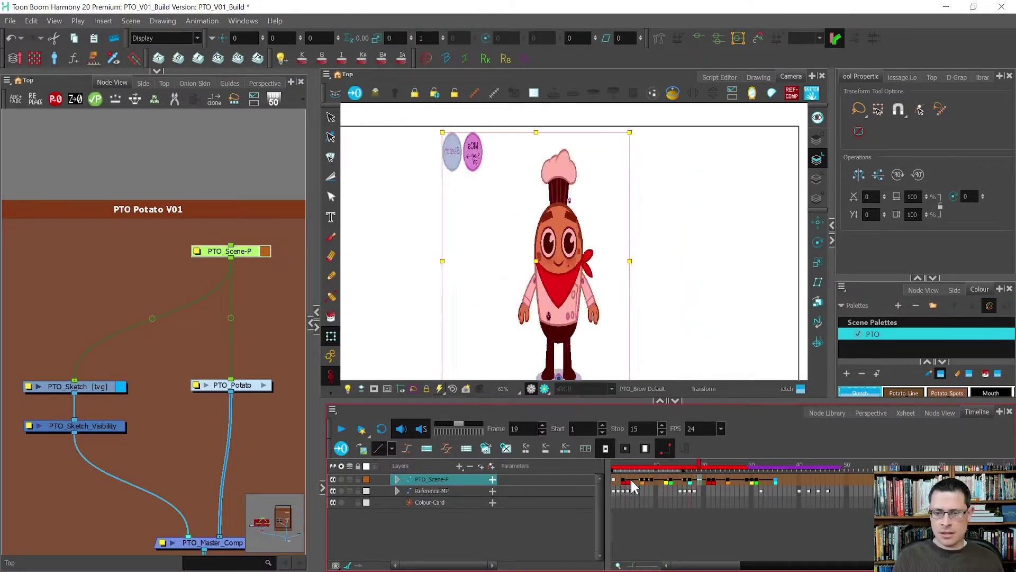
{"action": "key", "text": "period"}
{"action": "key", "text": "period"}
{"action": "key", "text": "period"}
{"action": "key", "text": "period"}
{"action": "key", "text": "period"}
{"action": "key", "text": "period"}
{"action": "key", "text": "period"}
{"action": "key", "text": "period"}
{"action": "key", "text": "period"}
{"action": "key", "text": "period"}
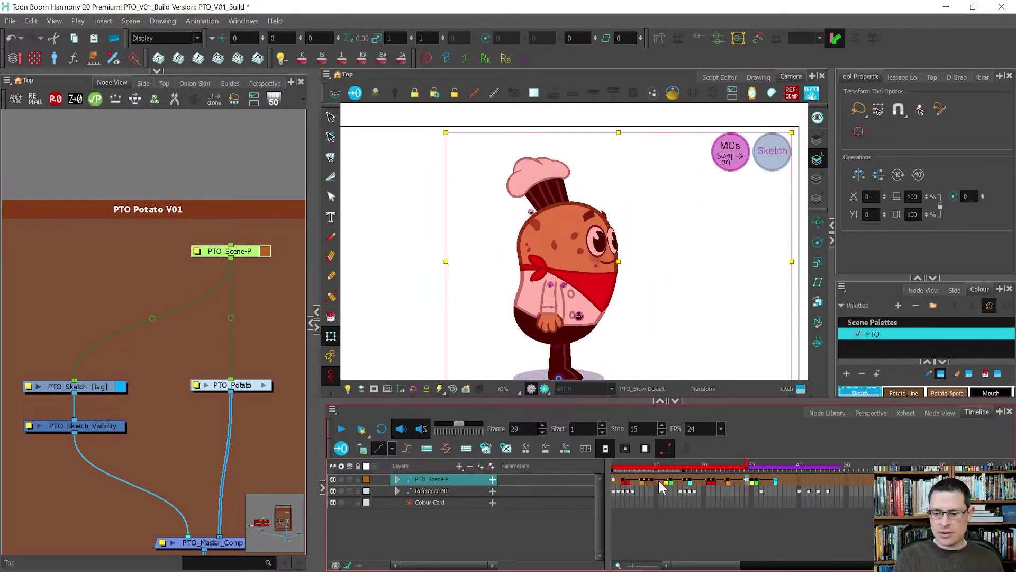
{"action": "key", "text": "comma"}
{"action": "key", "text": "comma"}
{"action": "key", "text": "comma"}
{"action": "key", "text": "comma"}
{"action": "key", "text": "comma"}
{"action": "key", "text": "comma"}
{"action": "key", "text": "comma"}
{"action": "key", "text": "comma"}
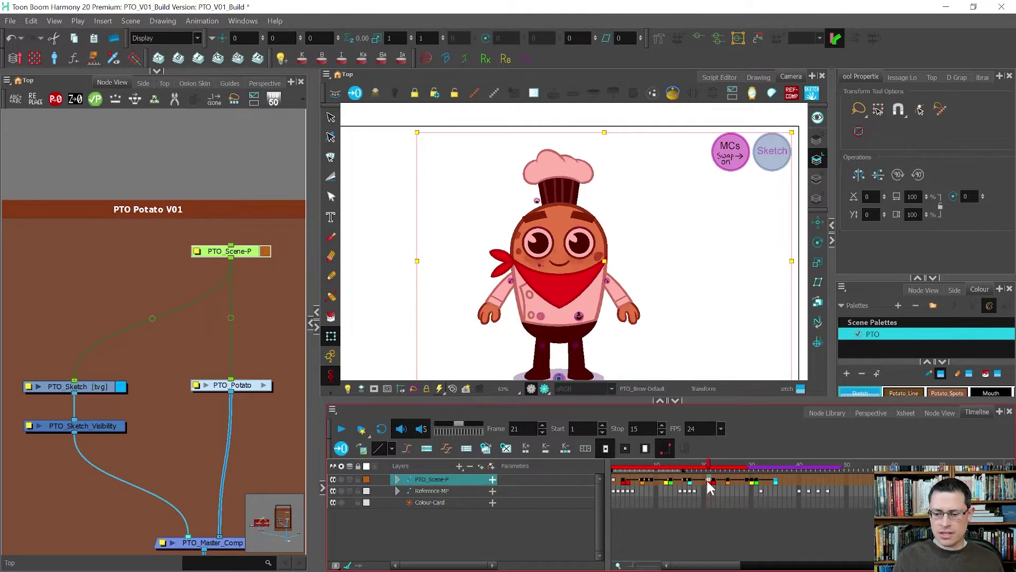
- Compare the mirrored front pose at frame 17 with the original at frame 21, examining the in-between scaling
{"action": "left_click", "coordinate": [690, 486]}
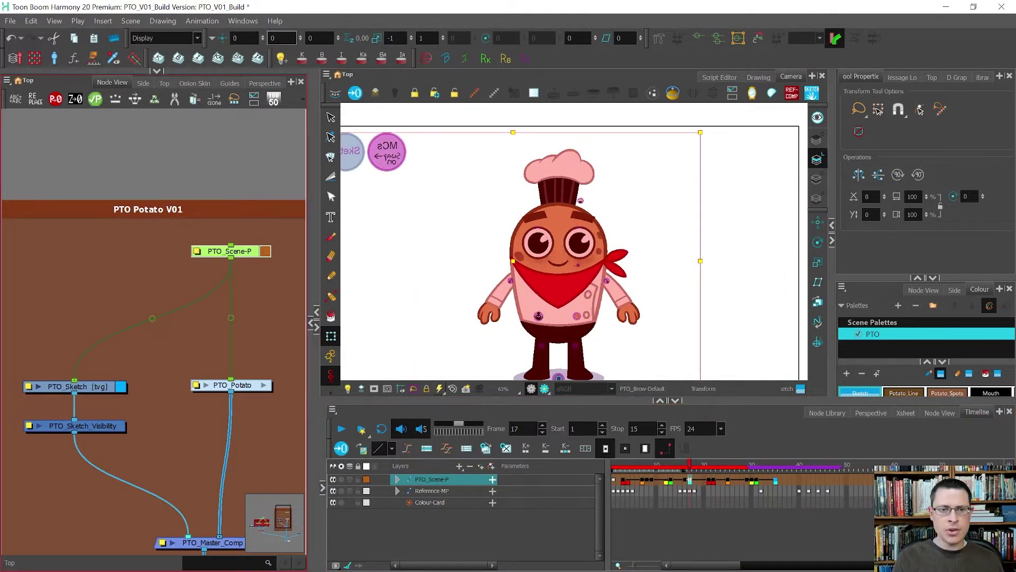
{"action": "key", "text": "period"}
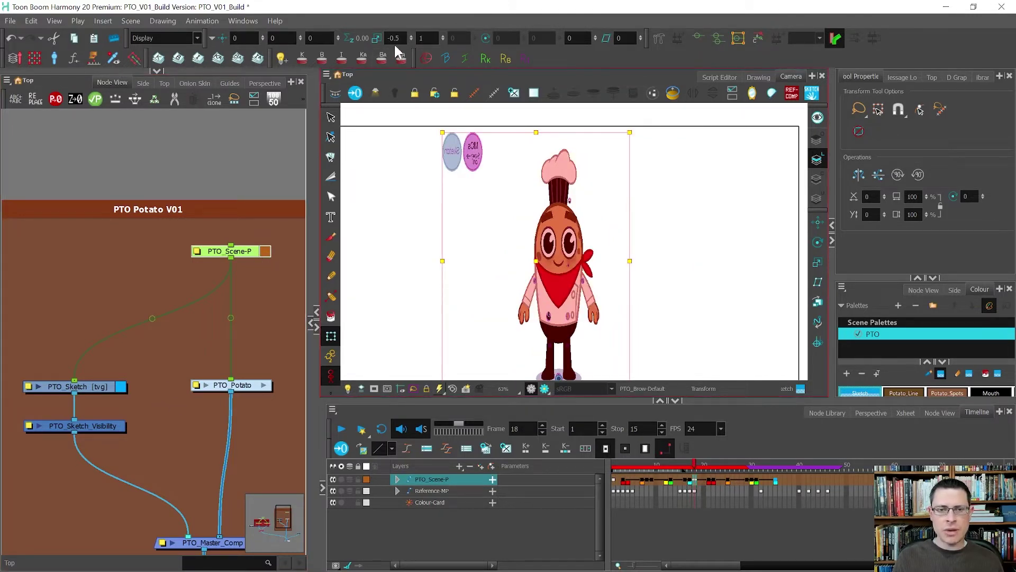
{"action": "key", "text": "period"}
{"action": "key", "text": "period"}
{"action": "key", "text": "period"}
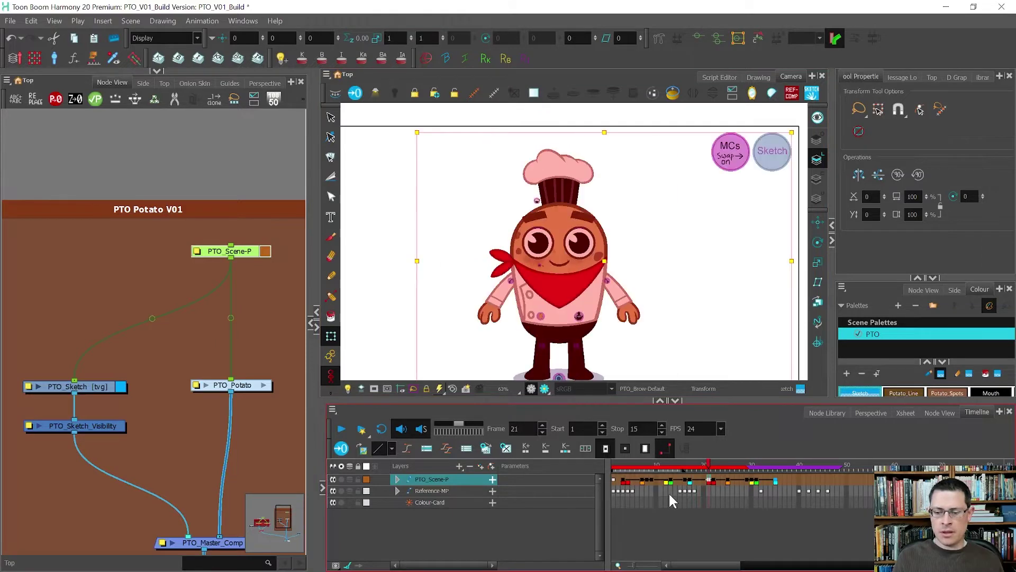
{"action": "key", "text": "comma"}
{"action": "key", "text": "comma"}
{"action": "key", "text": "comma"}
{"action": "key", "text": "comma"}
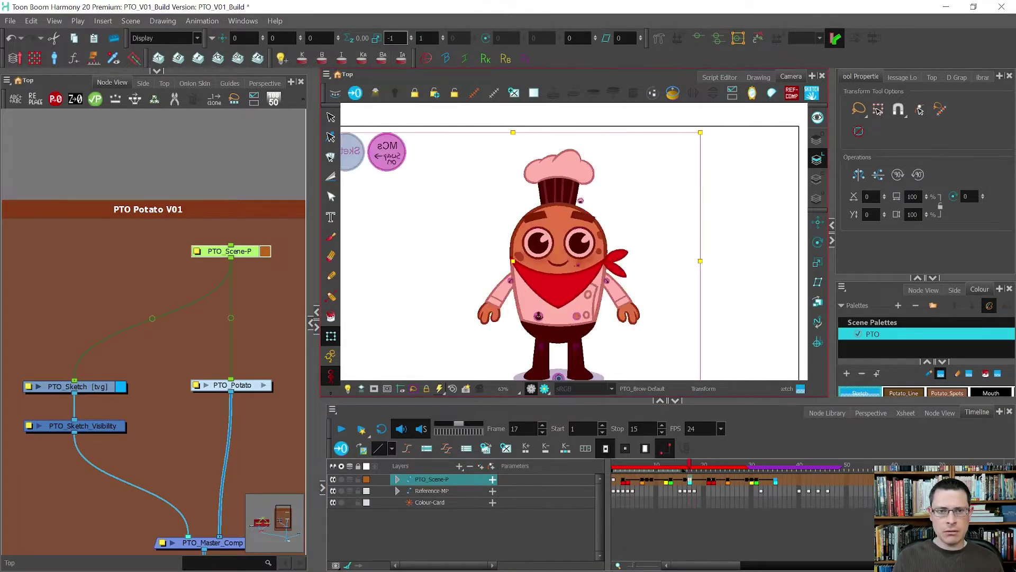
{"action": "key", "text": "period"}
{"action": "key", "text": "period"}
{"action": "key", "text": "period"}
{"action": "key", "text": "period"}
{"action": "key", "text": "comma"}
{"action": "key", "text": "comma"}
{"action": "key", "text": "comma"}
{"action": "key", "text": "comma"}
{"action": "key", "text": "comma"}
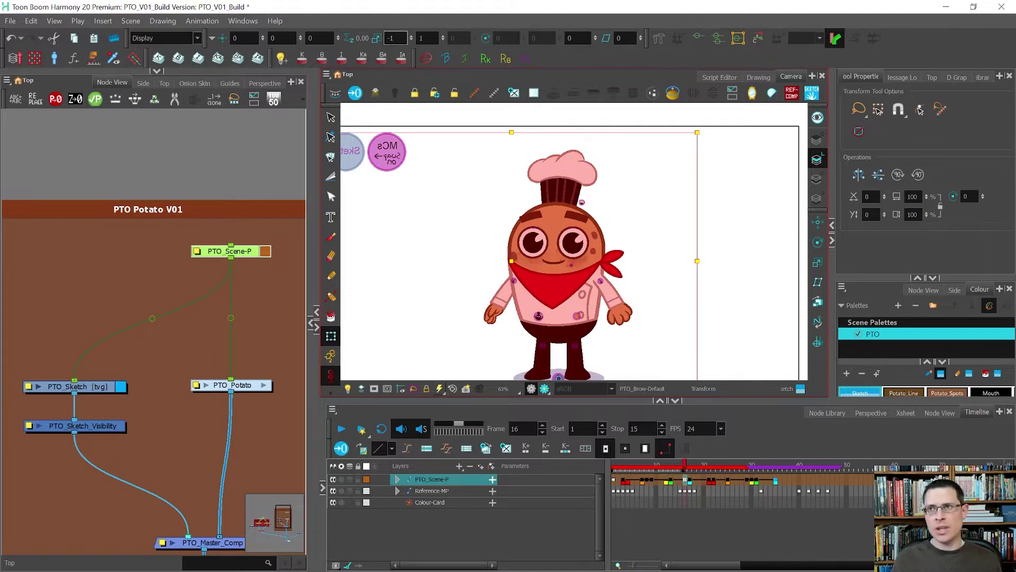
- Review the mirrored turn back to the rear view, and check the frames forward to the three-quarter pose at frame 25
{"action": "key", "text": "comma"}
{"action": "key", "text": "comma"}
{"action": "key", "text": "comma"}
{"action": "key", "text": "comma"}
{"action": "key", "text": "comma"}
{"action": "key", "text": "comma"}
{"action": "key", "text": "comma"}
{"action": "key", "text": "comma"}
{"action": "key", "text": "comma"}
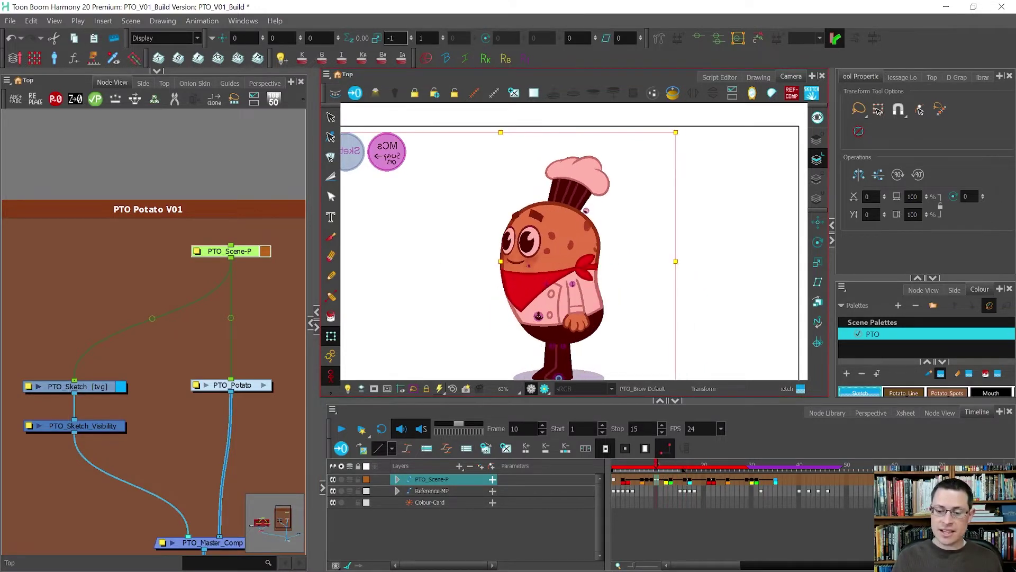
{"action": "key", "text": "comma"}
{"action": "key", "text": "comma"}
{"action": "key", "text": "comma"}
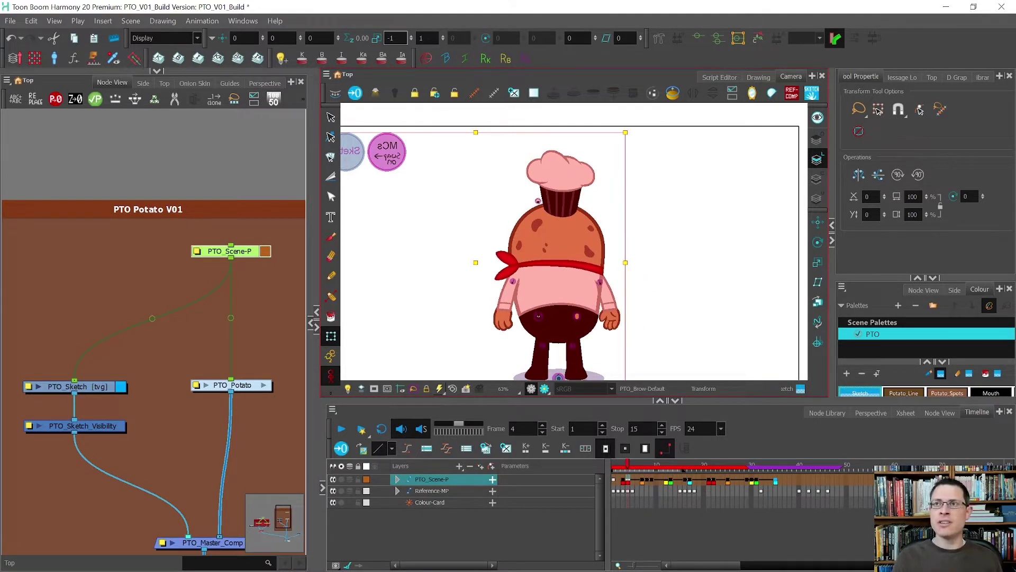
{"action": "key", "text": "period"}
{"action": "key", "text": "period"}
{"action": "key", "text": "period"}
{"action": "key", "text": "period"}
{"action": "key", "text": "period"}
{"action": "key", "text": "period"}
{"action": "key", "text": "period"}
{"action": "key", "text": "period"}
{"action": "key", "text": "period"}
{"action": "key", "text": "period"}
{"action": "key", "text": "period"}
{"action": "key", "text": "period"}
{"action": "key", "text": "period"}
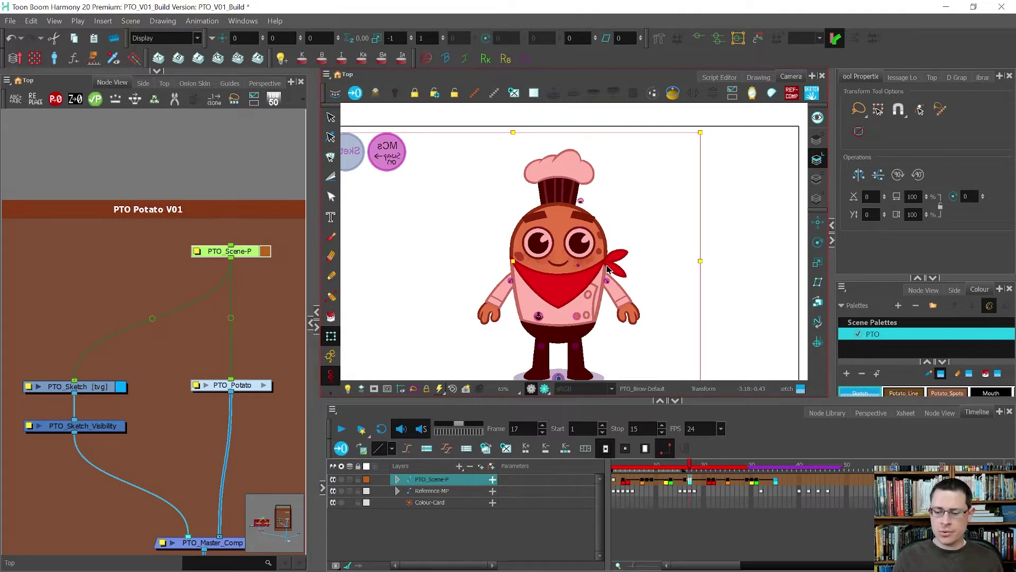
{"action": "key", "text": "period"}
{"action": "key", "text": "period"}
{"action": "key", "text": "period"}
{"action": "key", "text": "period"}
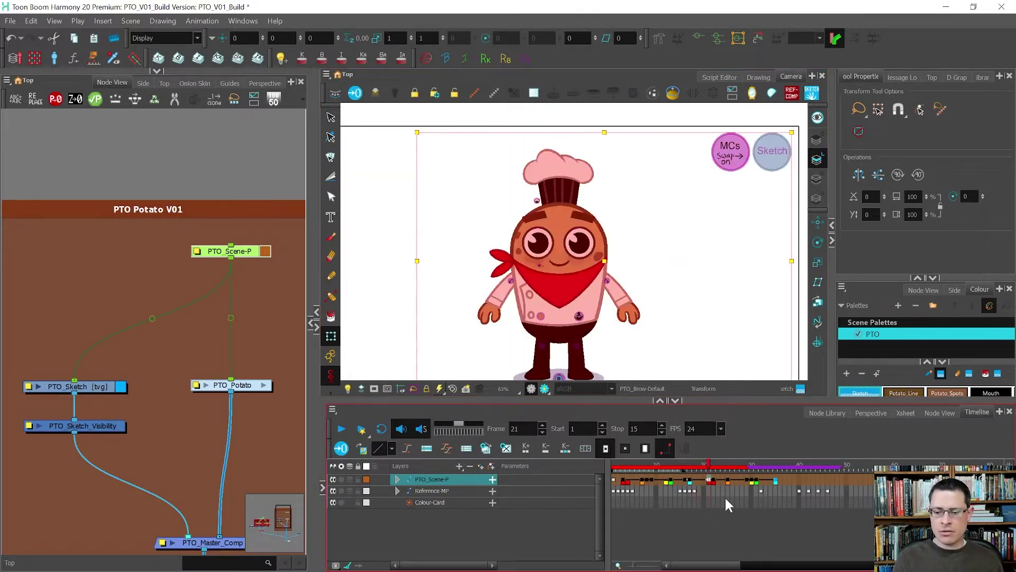
{"action": "key", "text": "period"}
{"action": "key", "text": "period"}
{"action": "key", "text": "period"}
{"action": "key", "text": "period"}
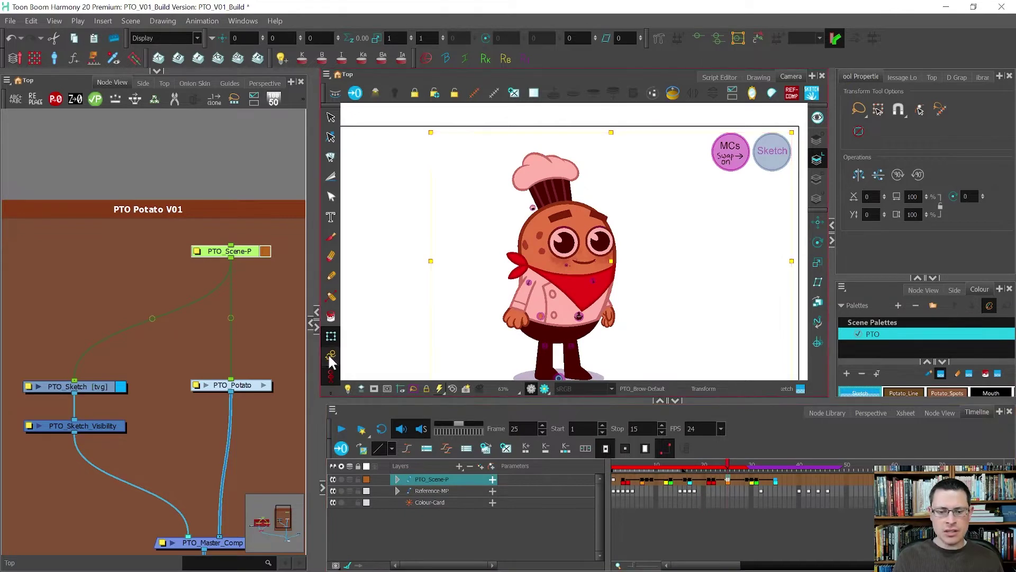
- Select the potato's torso in the Camera view and extend the selection up the hierarchy to the character's PTO_Master-P peg
{"action": "left_click", "coordinate": [329, 359]}
{"action": "scroll", "coordinate": [517, 277], "scroll_direction": "down", "scroll_amount": 4}
{"action": "scroll", "coordinate": [516, 278], "scroll_direction": "up", "scroll_amount": 3}
{"action": "left_click", "coordinate": [547, 345]}
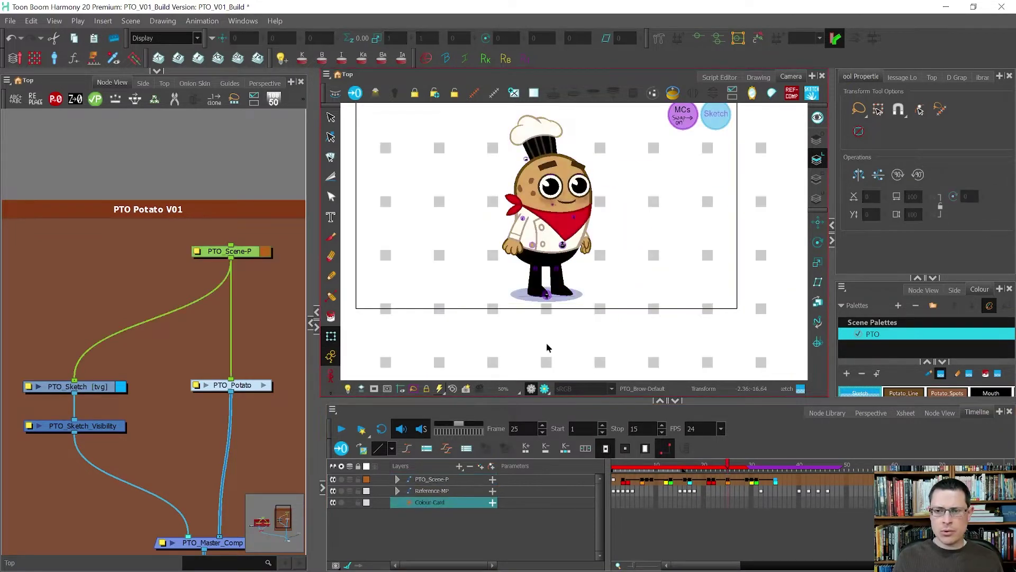
{"action": "left_click", "coordinate": [567, 170]}
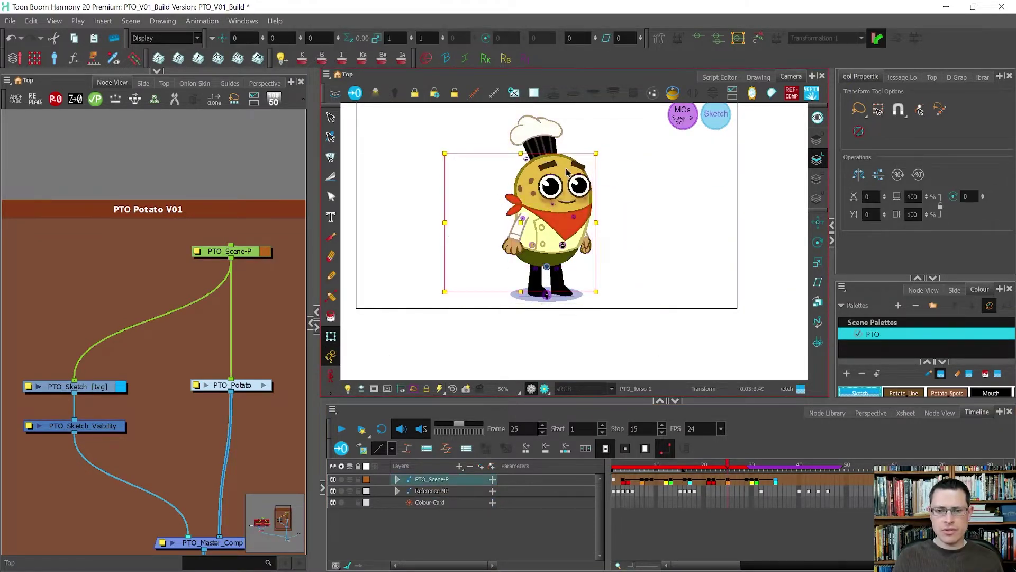
{"action": "key", "text": "b"}
{"action": "key", "text": "b"}
{"action": "key", "text": "b"}
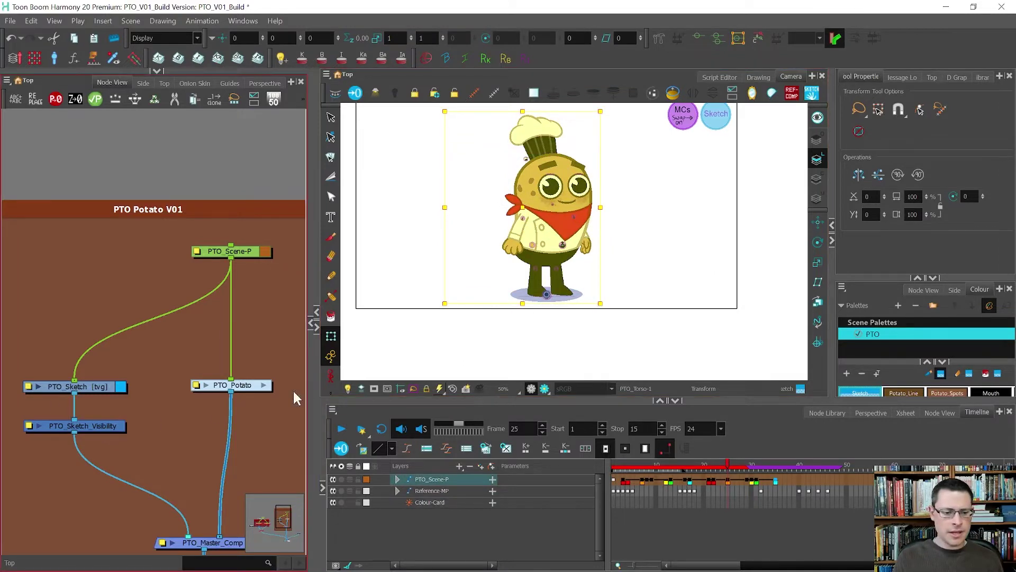
- Open the PTO_Potato group in the Node View and locate the selected PTO_Master-P peg
{"action": "left_click", "coordinate": [264, 385]}
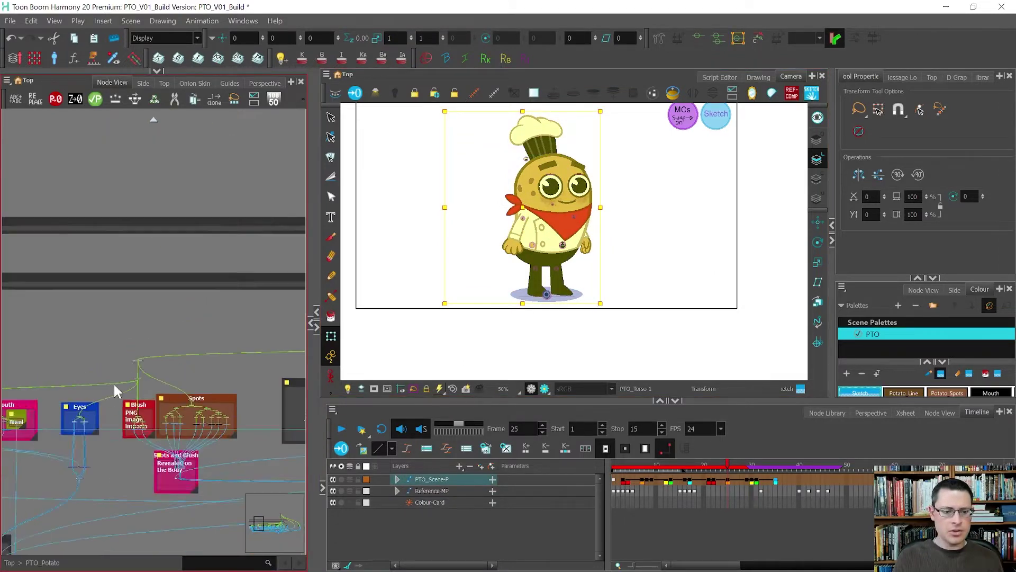
{"action": "scroll", "coordinate": [210, 368], "scroll_direction": "up", "scroll_amount": 10}
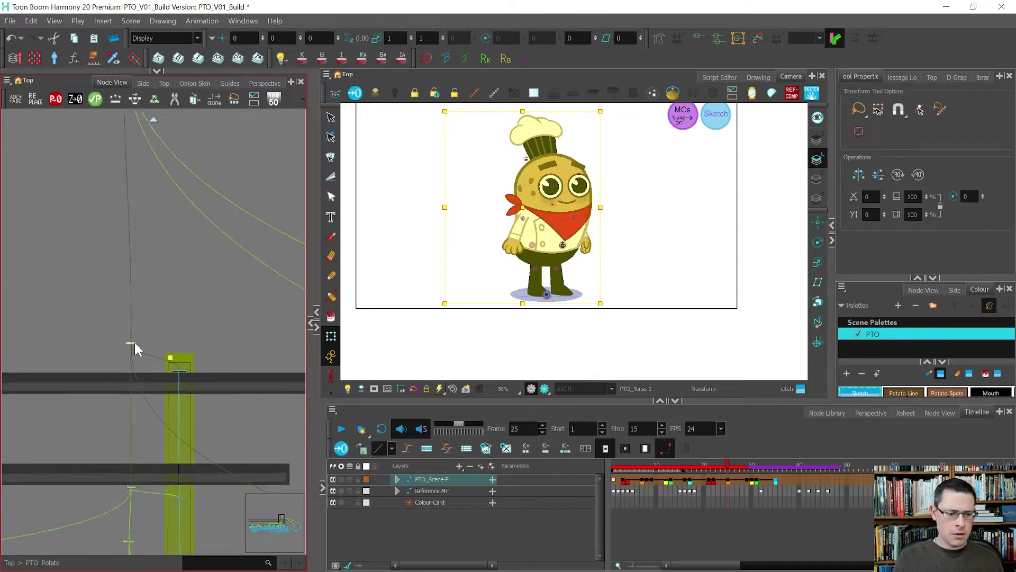
{"action": "left_click_drag", "start_coordinate": [178, 322], "coordinate": [59, 382]}
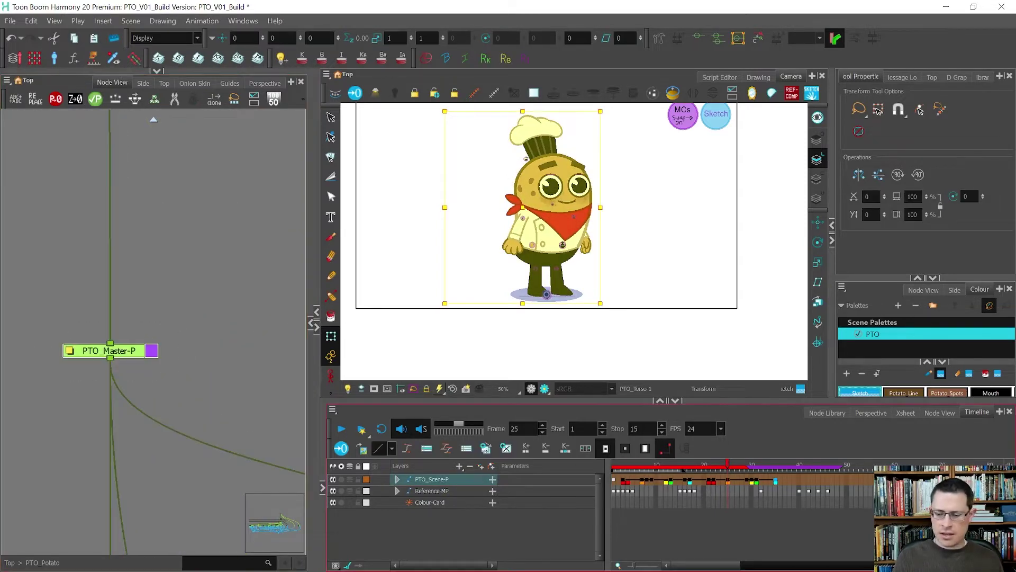
- Locate the PTO_Master-P layer in the timeline and examine its mirrored poses at frames 17, 12 and 13
{"action": "key", "text": "o"}
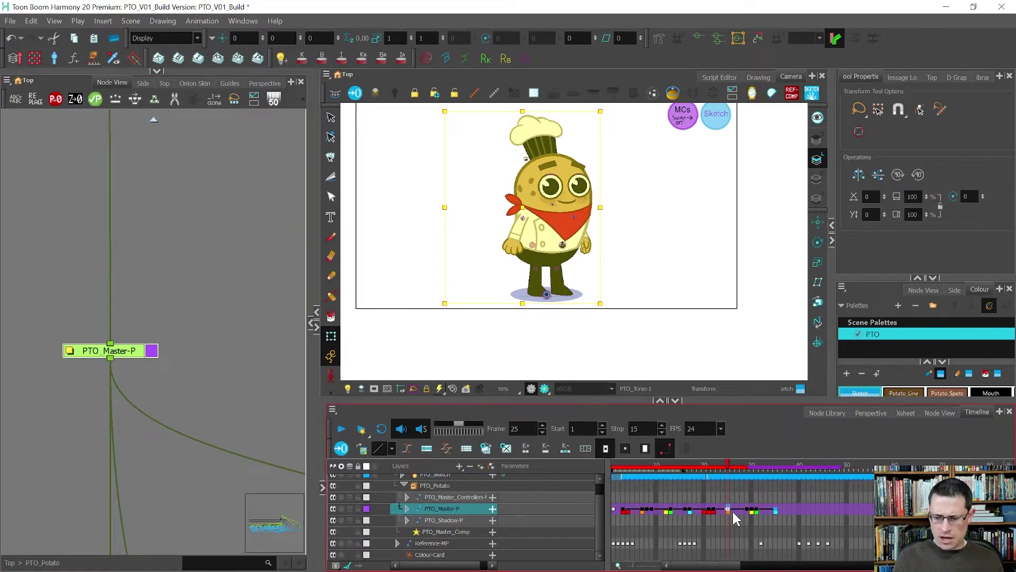
{"action": "left_click", "coordinate": [691, 506]}
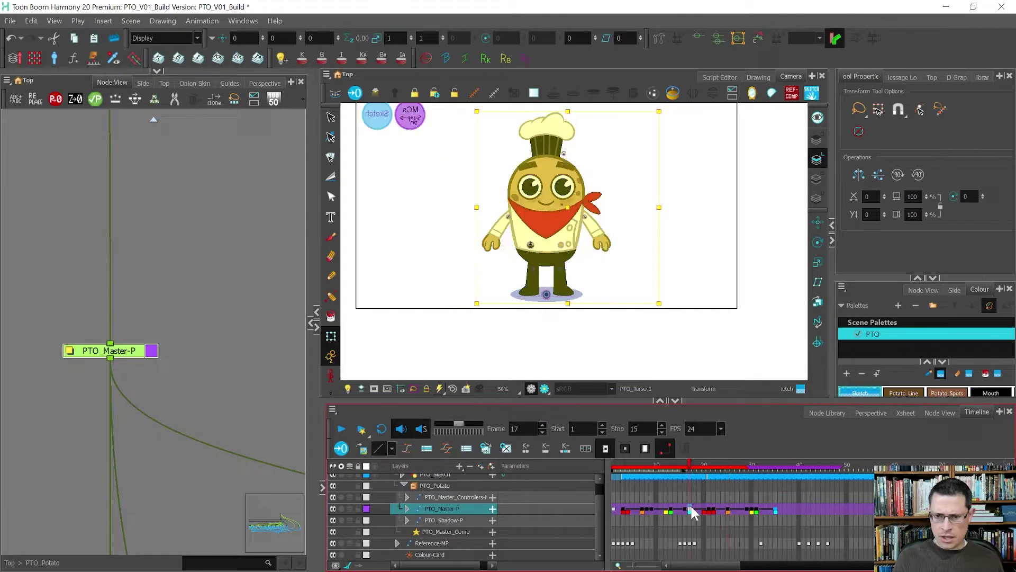
{"action": "key", "text": "comma"}
{"action": "key", "text": "comma"}
{"action": "key", "text": "comma"}
{"action": "key", "text": "comma"}
{"action": "key", "text": "comma"}
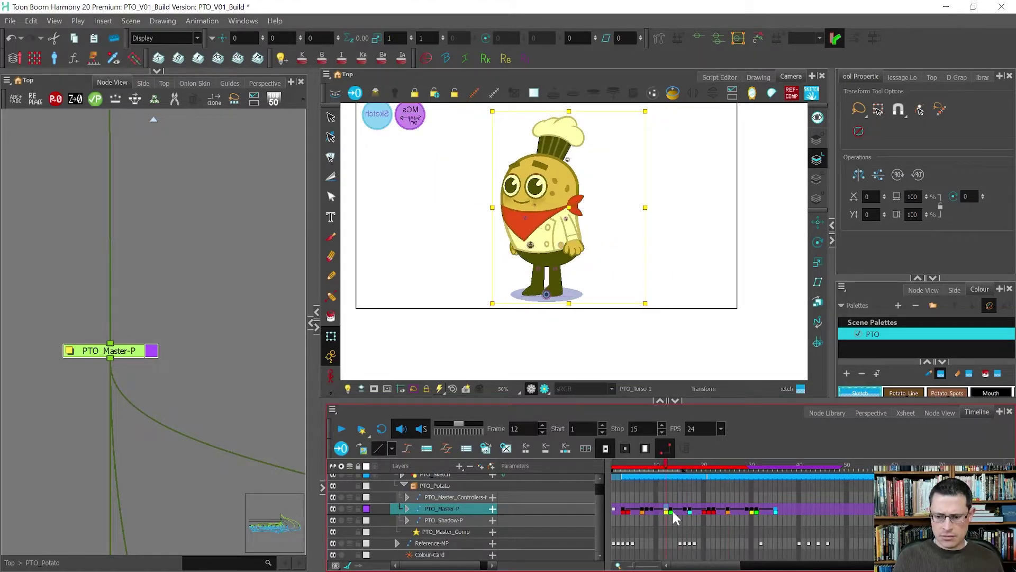
{"action": "left_click", "coordinate": [671, 509]}
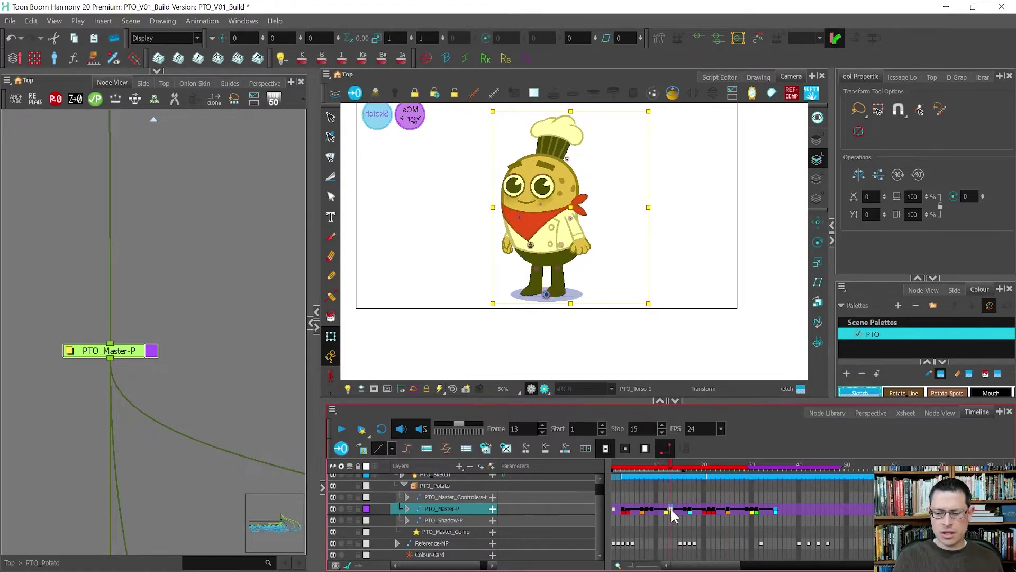
- Try rotating the forearm about 88 degrees across the torso at frame 25, check the mirrored pose at frame 13, and undo the rotation
{"action": "left_click", "coordinate": [729, 505]}
{"action": "left_click", "coordinate": [516, 240]}
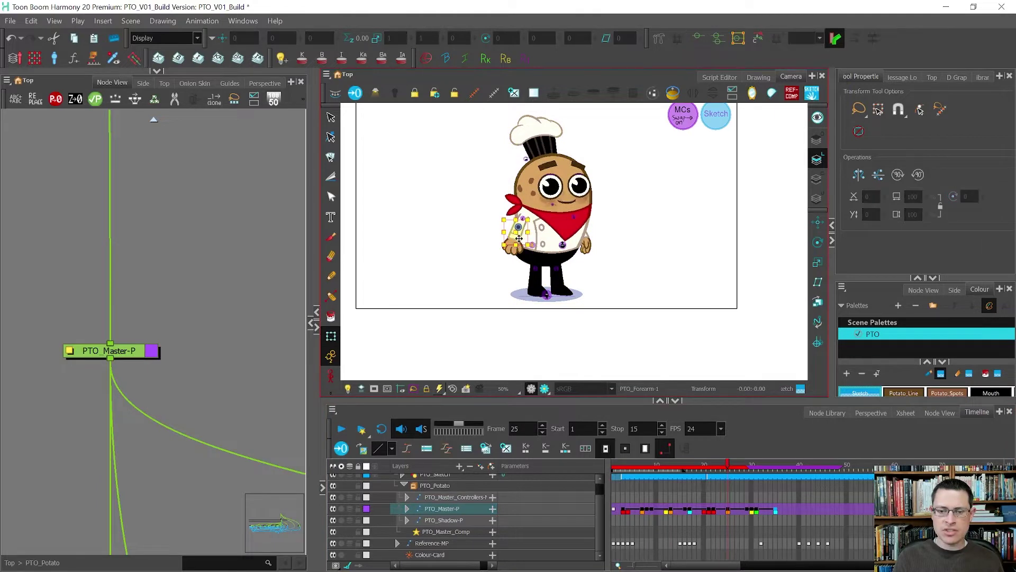
{"action": "left_click_drag", "start_coordinate": [547, 295], "coordinate": [612, 201]}
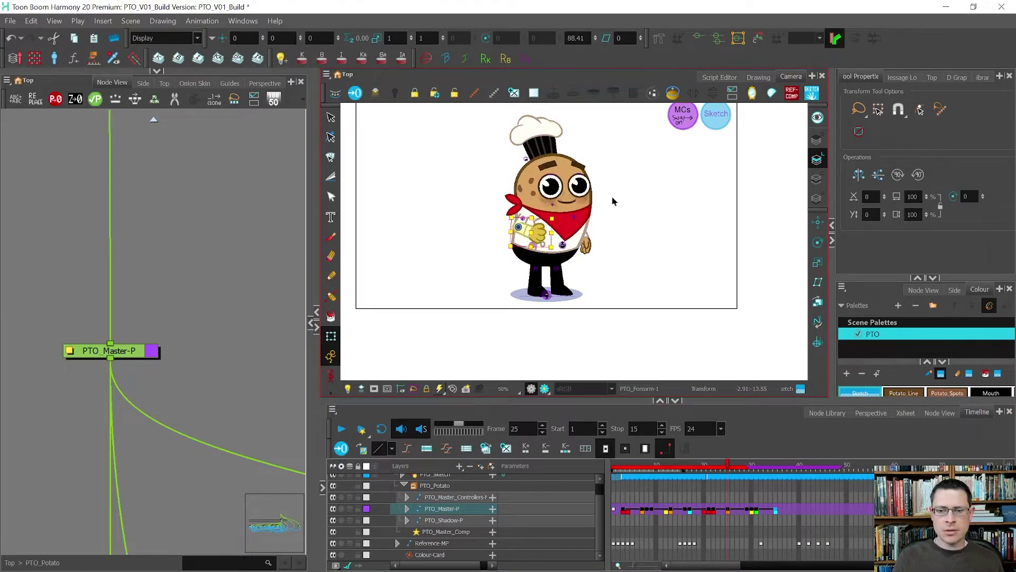
{"action": "left_click", "coordinate": [727, 509]}
{"action": "left_click", "coordinate": [671, 508]}
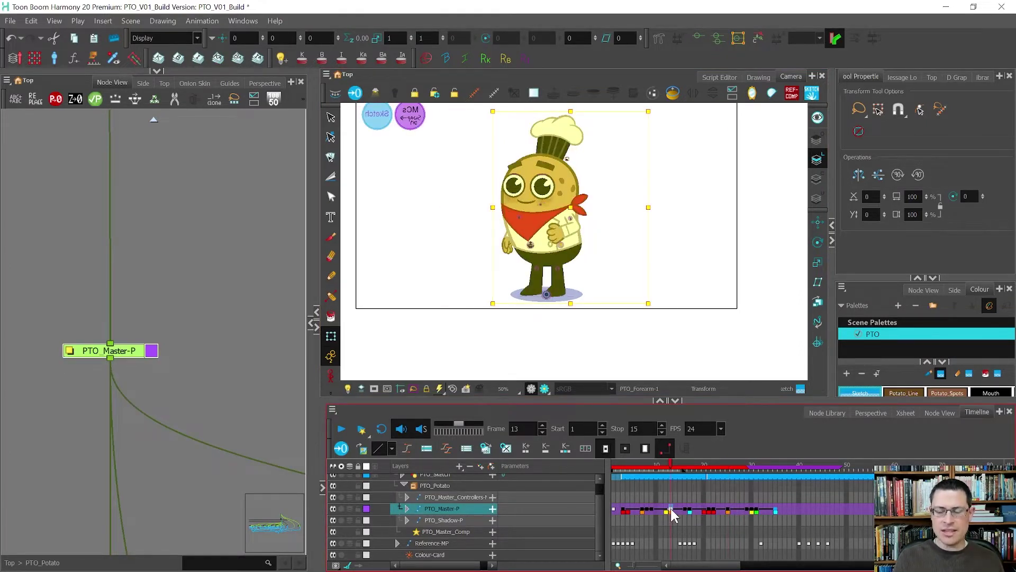
{"action": "key", "text": "ctrl+z"}
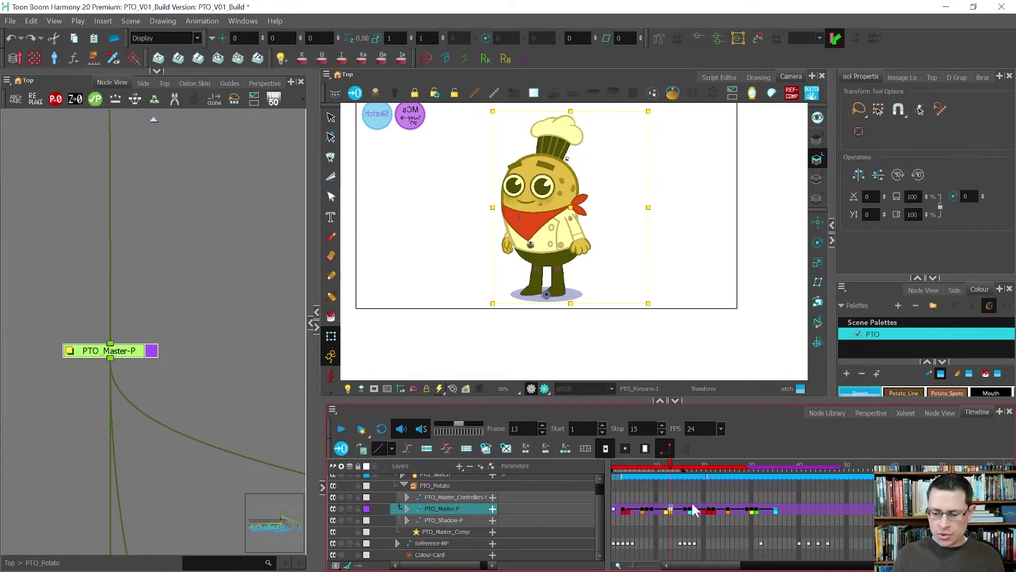
- Compare the unmirrored front-facing pose at frame 22 with the mirrored front pose at frame 17
{"action": "key", "text": "period"}
{"action": "key", "text": "period"}
{"action": "key", "text": "period"}
{"action": "key", "text": "period"}
{"action": "key", "text": "period"}
{"action": "key", "text": "period"}
{"action": "key", "text": "period"}
{"action": "key", "text": "period"}
{"action": "key", "text": "period"}
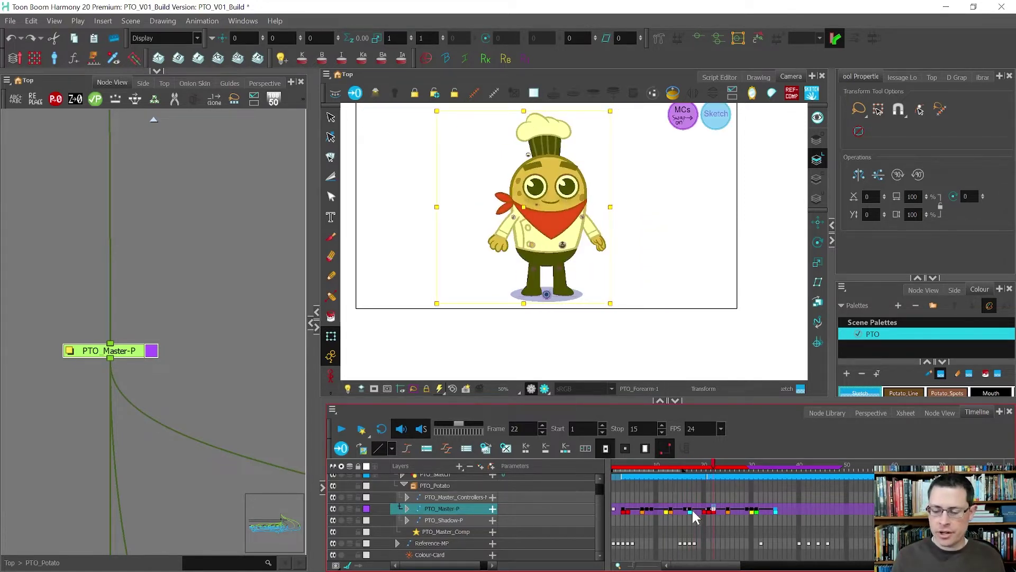
{"action": "left_click", "coordinate": [689, 508]}
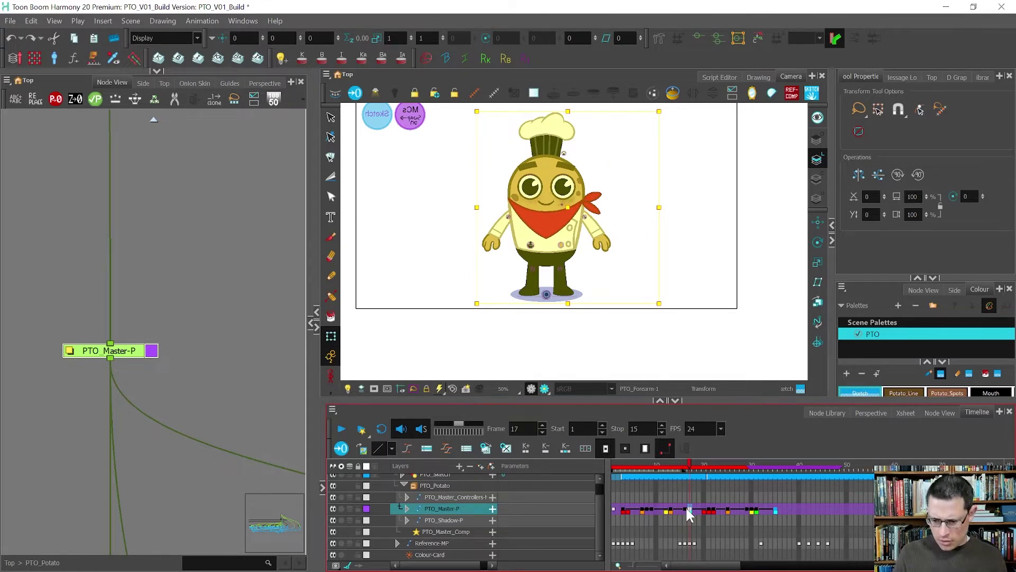
- Undo the reversed and mirrored turnaround edits, restoring the rig's original keyframes in the timeline
{"action": "key", "text": "ctrl+z"}
{"action": "key", "text": "ctrl+z"}
{"action": "key", "text": "ctrl+z"}
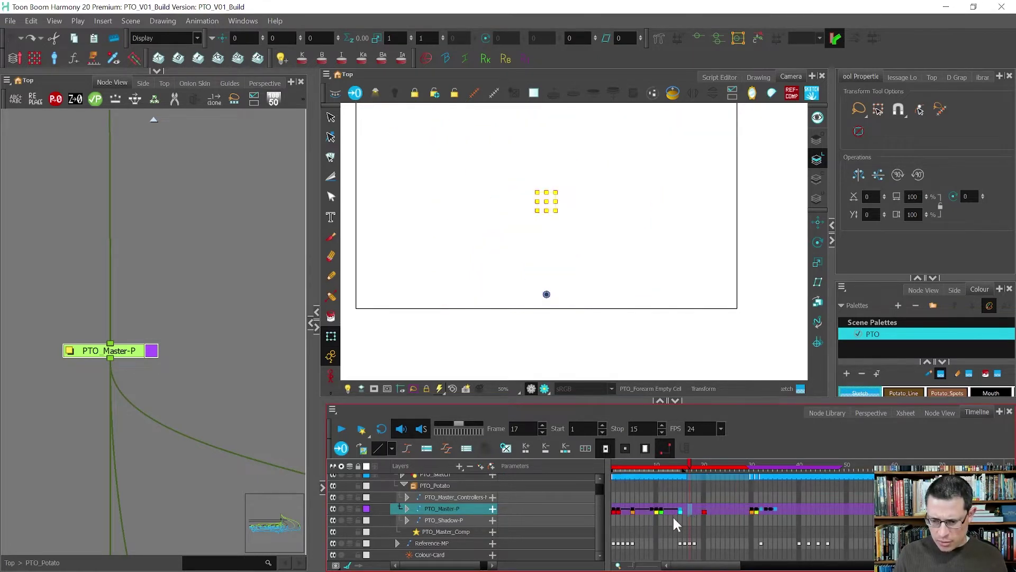
- Review the original turn poses forward from frame 1 and return to frame 1
{"action": "left_click", "coordinate": [614, 510]}
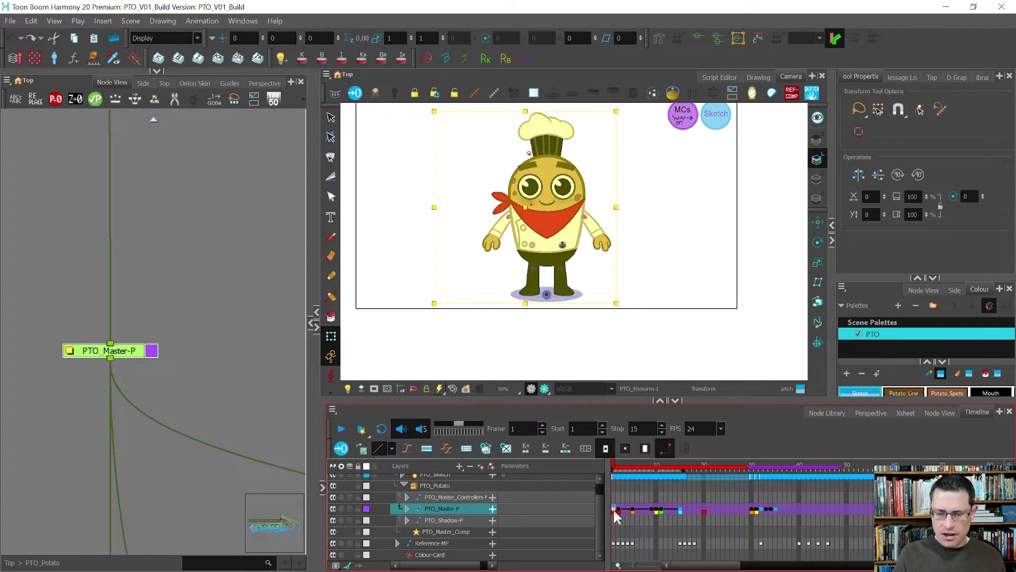
{"action": "key", "text": "period"}
{"action": "key", "text": "period"}
{"action": "key", "text": "period"}
{"action": "key", "text": "period"}
{"action": "key", "text": "period"}
{"action": "key", "text": "comma"}
{"action": "key", "text": "comma"}
{"action": "key", "text": "comma"}
{"action": "key", "text": "comma"}
{"action": "key", "text": "comma"}
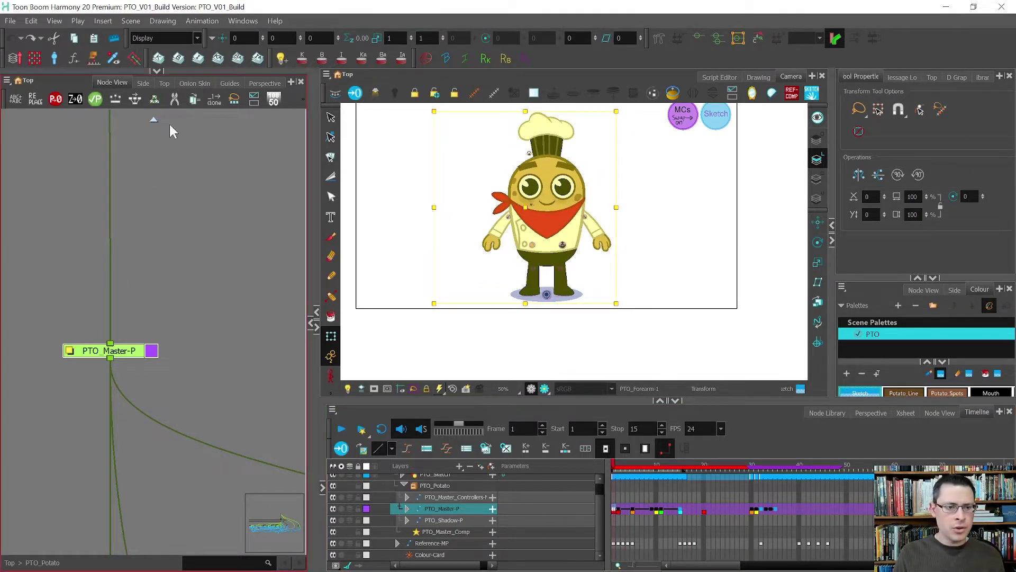
- Open the properties of the scene's top-level Write node and set its drawing filename to PTO_Turn
{"action": "left_click", "coordinate": [153, 120]}
{"action": "scroll", "coordinate": [200, 234], "scroll_direction": "down", "scroll_amount": 5}
{"action": "scroll", "coordinate": [190, 288], "scroll_direction": "up", "scroll_amount": 4}
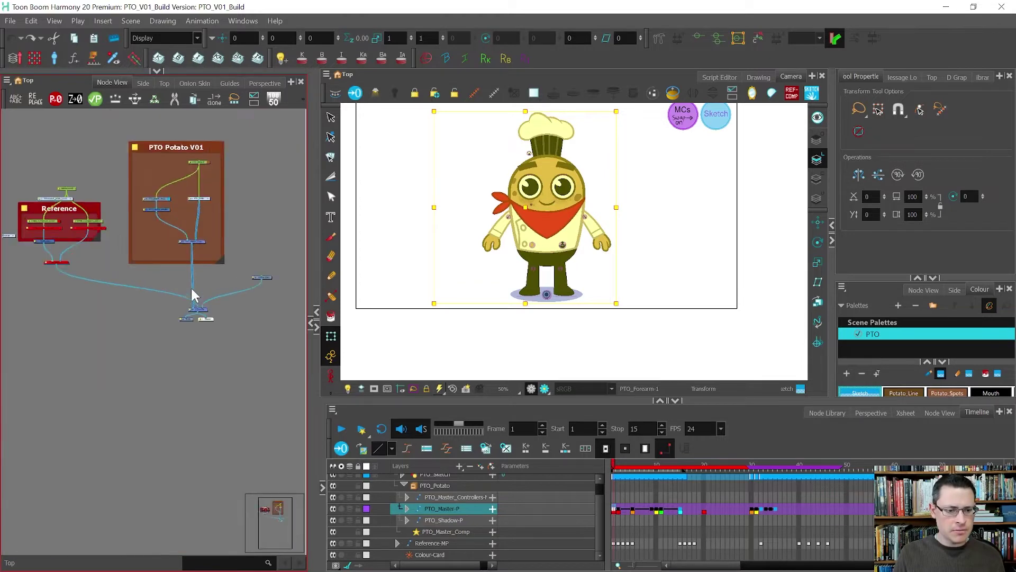
{"action": "scroll", "coordinate": [170, 325], "scroll_direction": "up", "scroll_amount": 5}
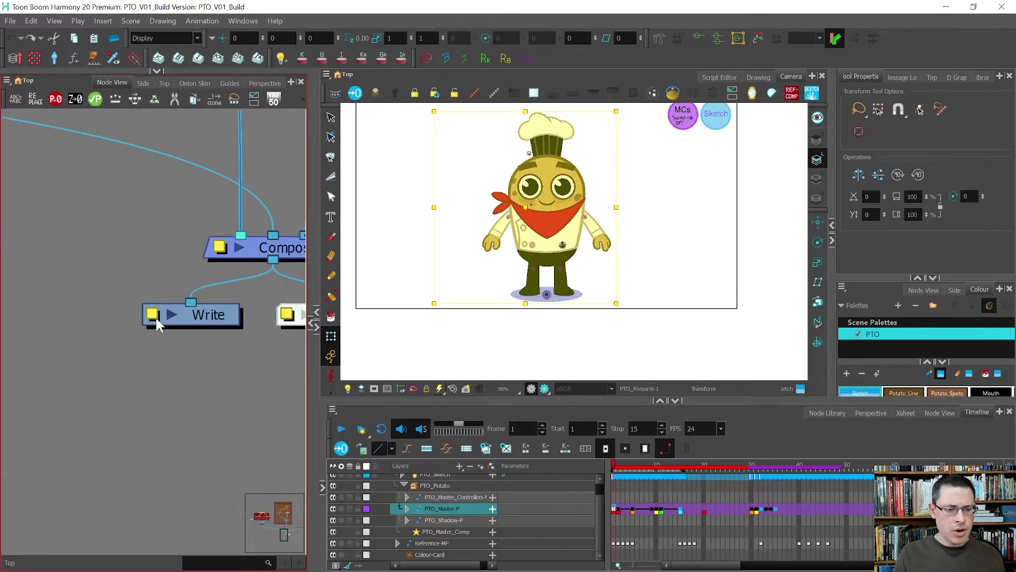
{"action": "double_click", "coordinate": [153, 319]}
{"action": "left_click_drag", "start_coordinate": [347, 272], "coordinate": [310, 271]}
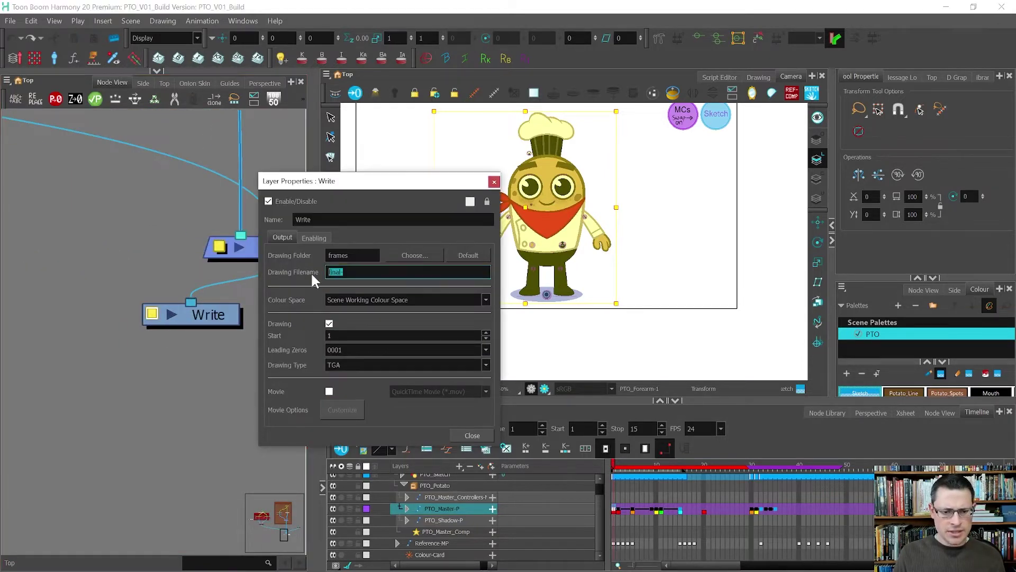
{"action": "type", "text": "PTO_Turn"}
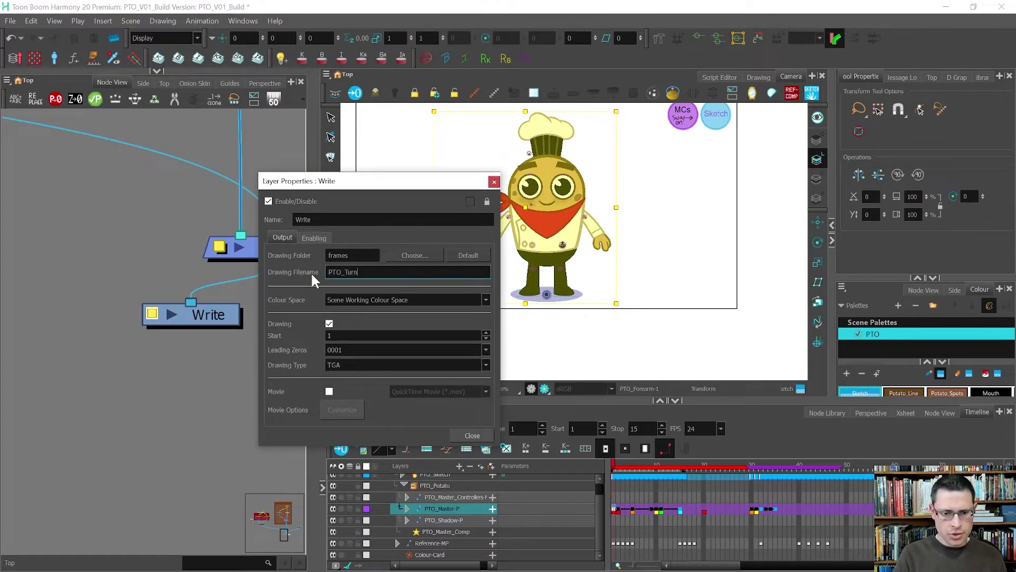
- Set the Write node's drawing type to JPG and leading zeros to 01, and extend its filename to PTO_Turn-
{"action": "left_click", "coordinate": [377, 364]}
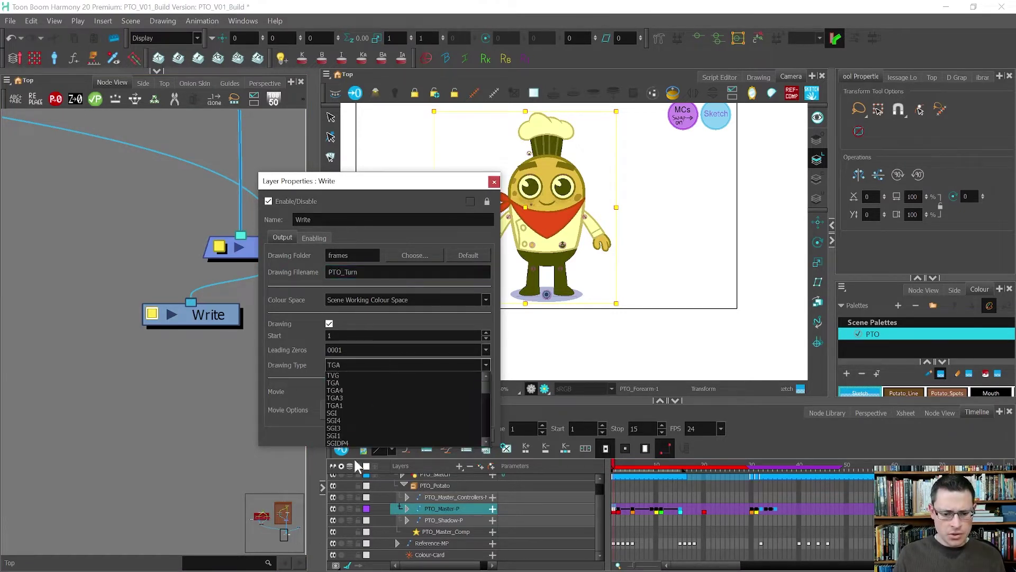
{"action": "left_click", "coordinate": [353, 381]}
{"action": "left_click", "coordinate": [348, 364]}
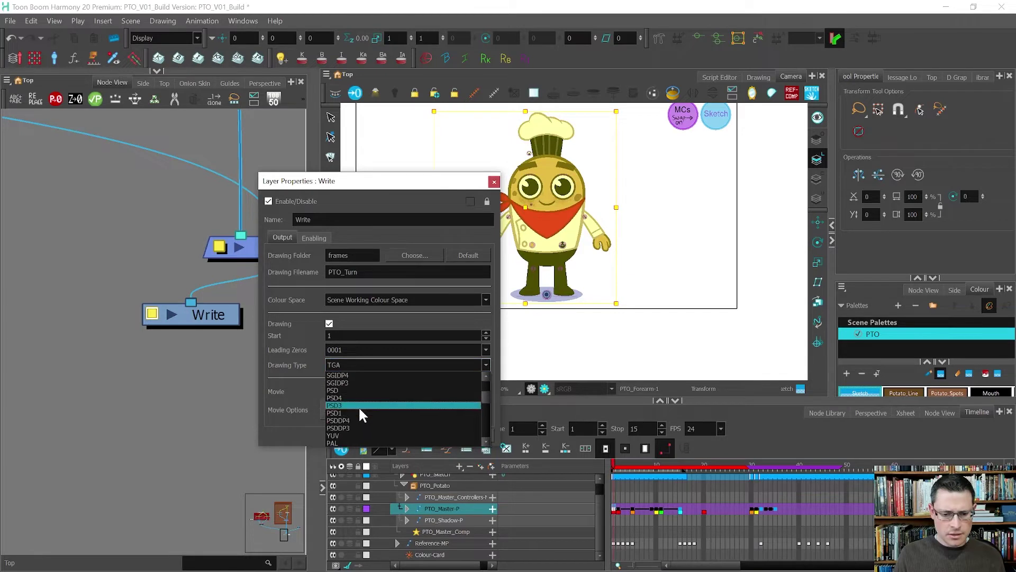
{"action": "left_click", "coordinate": [360, 420]}
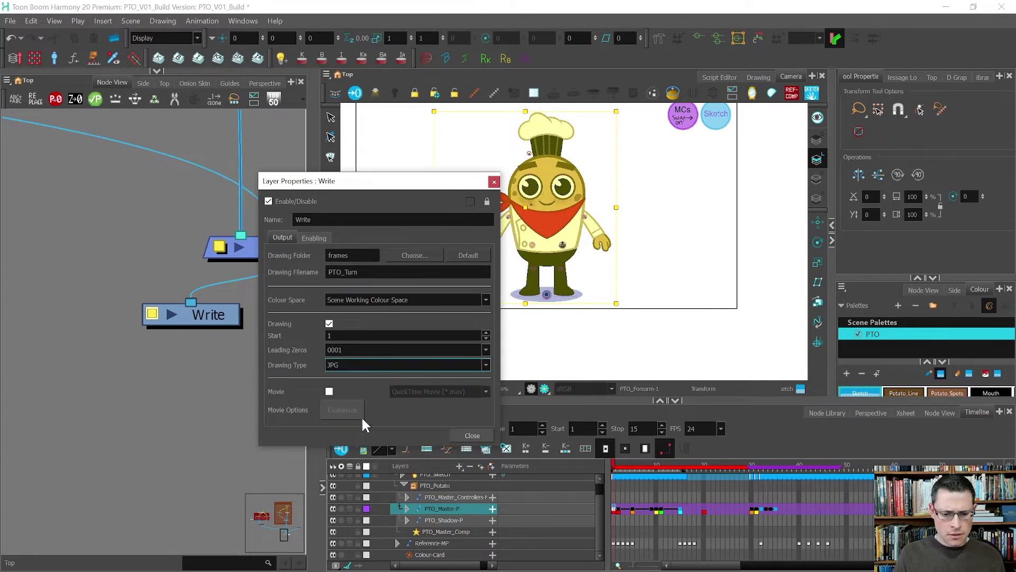
{"action": "left_click", "coordinate": [341, 348]}
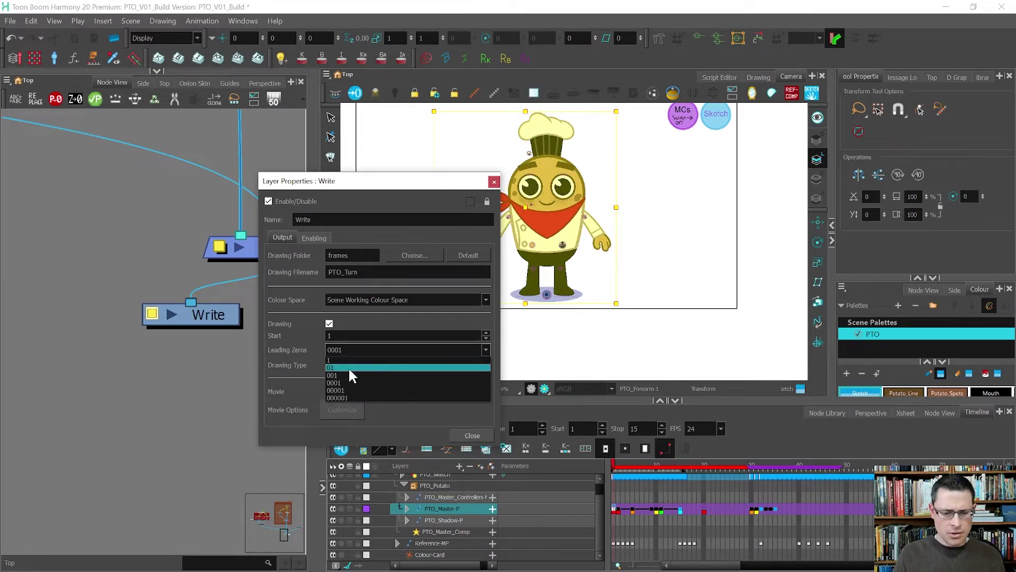
{"action": "left_click", "coordinate": [348, 367]}
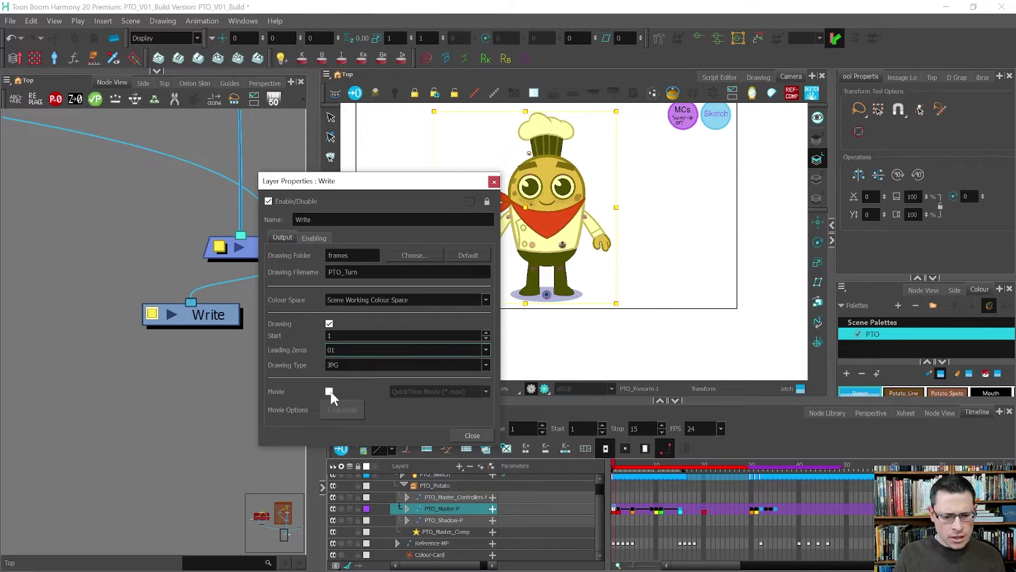
{"action": "left_click", "coordinate": [418, 271]}
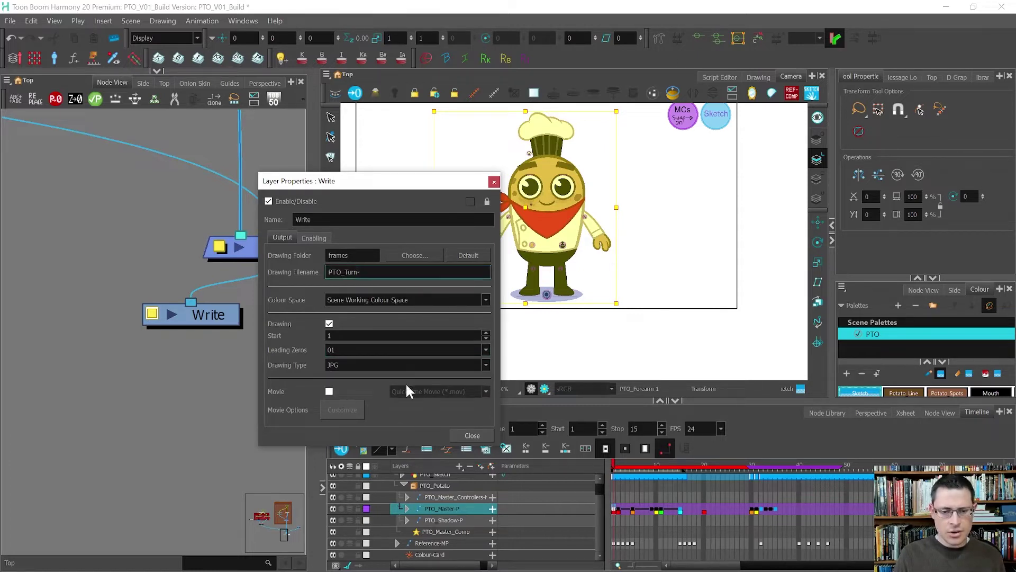
{"action": "left_click", "coordinate": [472, 433]}
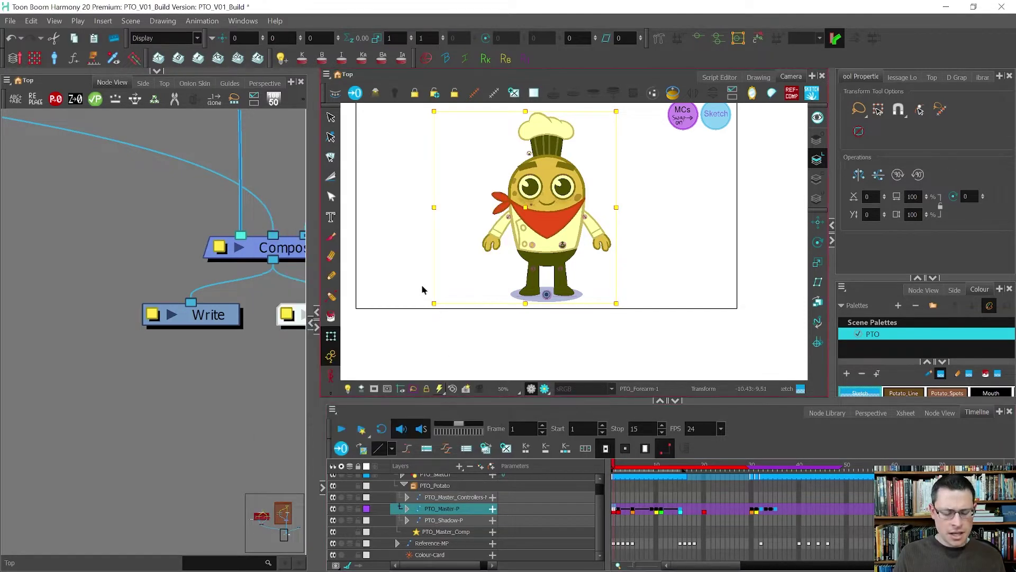
- Render the Write node for the selected frames 1 to 15
{"action": "left_click", "coordinate": [11, 23]}
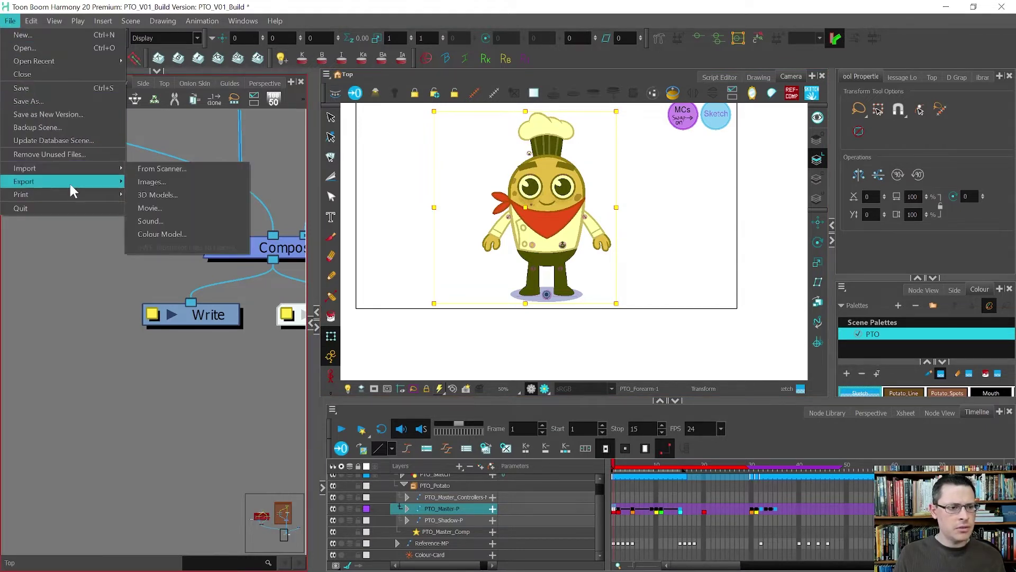
{"action": "mouse_move", "coordinate": [64, 180]}
{"action": "left_click", "coordinate": [152, 180]}
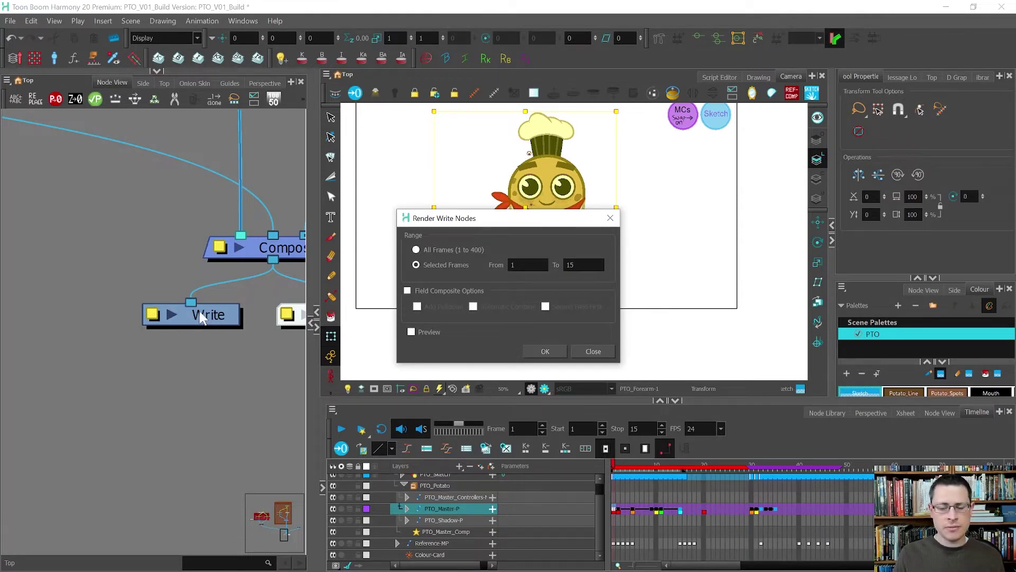
{"action": "left_click", "coordinate": [528, 265]}
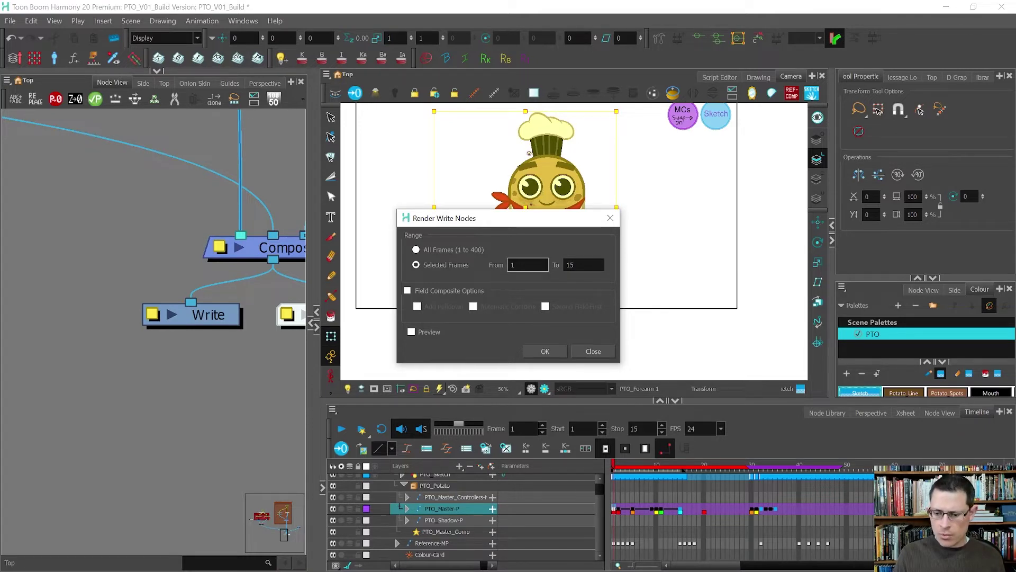
{"action": "left_click", "coordinate": [545, 351]}
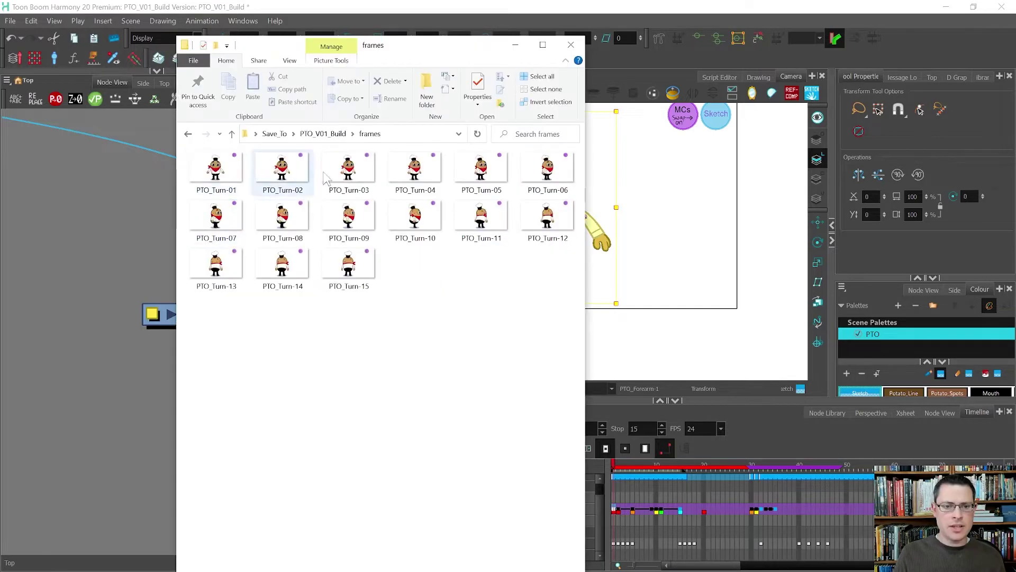
- In File Explorer, open the PTO_V01_Build frames folder, select images PTO_Turn-01 to PTO_Turn-15, and highlight the folder's path
{"action": "left_click", "coordinate": [322, 134]}
{"action": "double_click", "coordinate": [221, 211]}
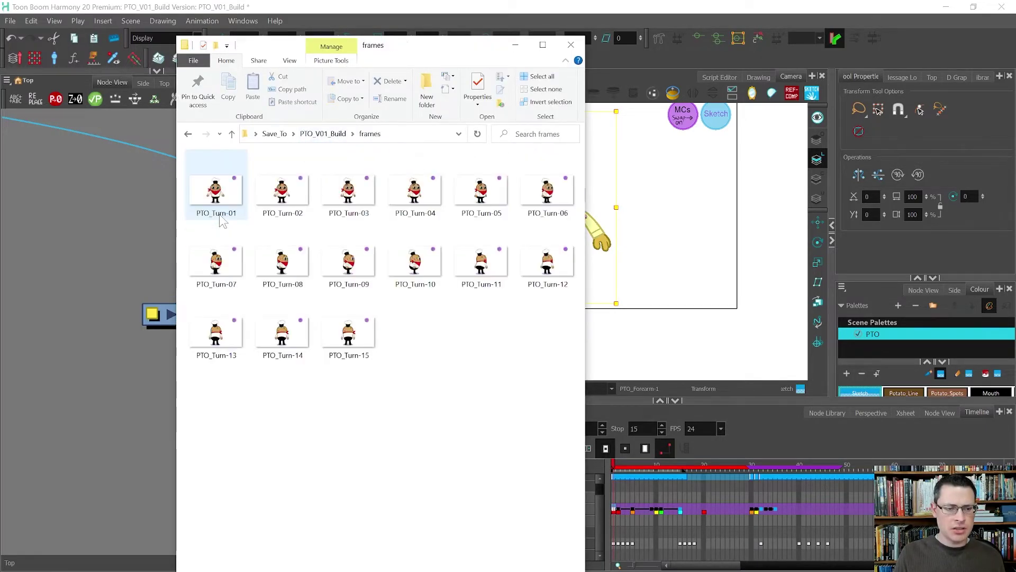
{"action": "left_click", "coordinate": [226, 193]}
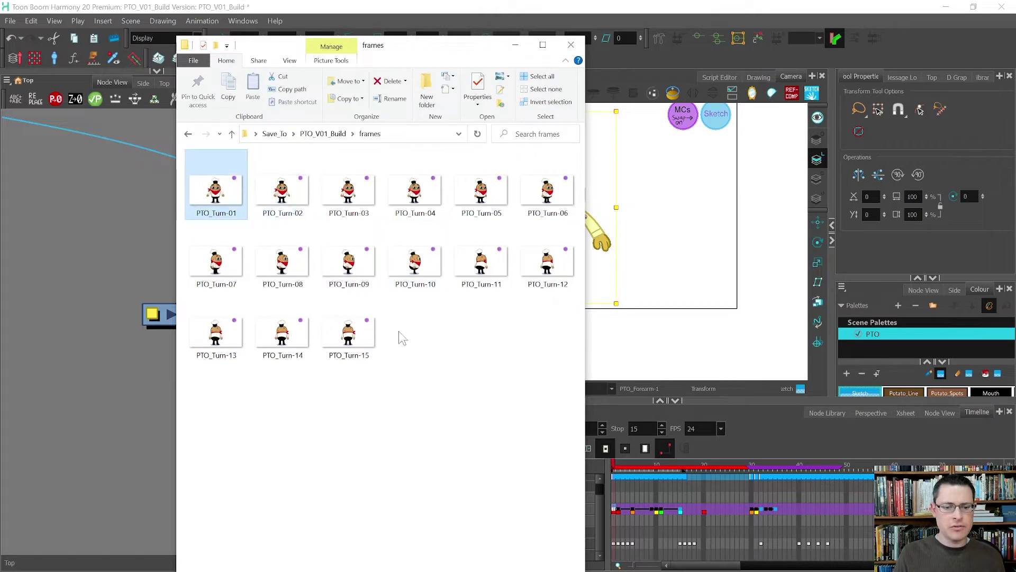
{"action": "left_click", "coordinate": [358, 349], "text": "shift"}
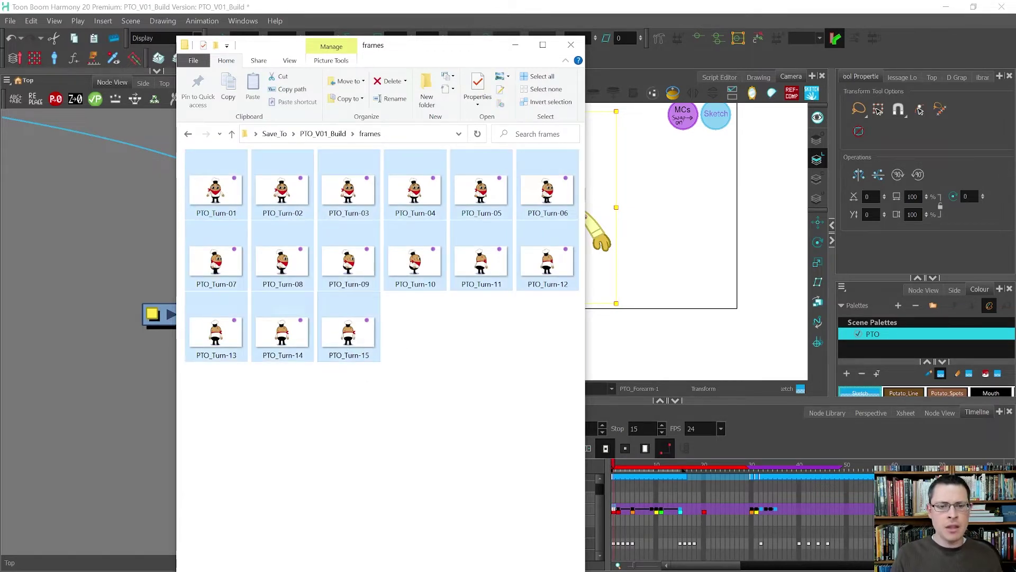
{"action": "left_click", "coordinate": [427, 131]}
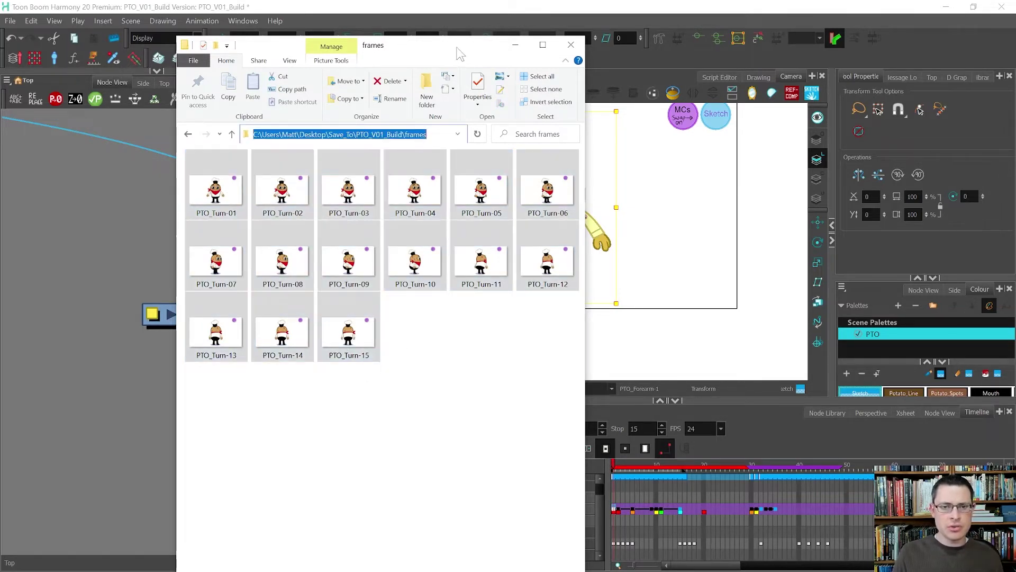
{"action": "left_click_drag", "start_coordinate": [454, 46], "coordinate": [0, 82]}
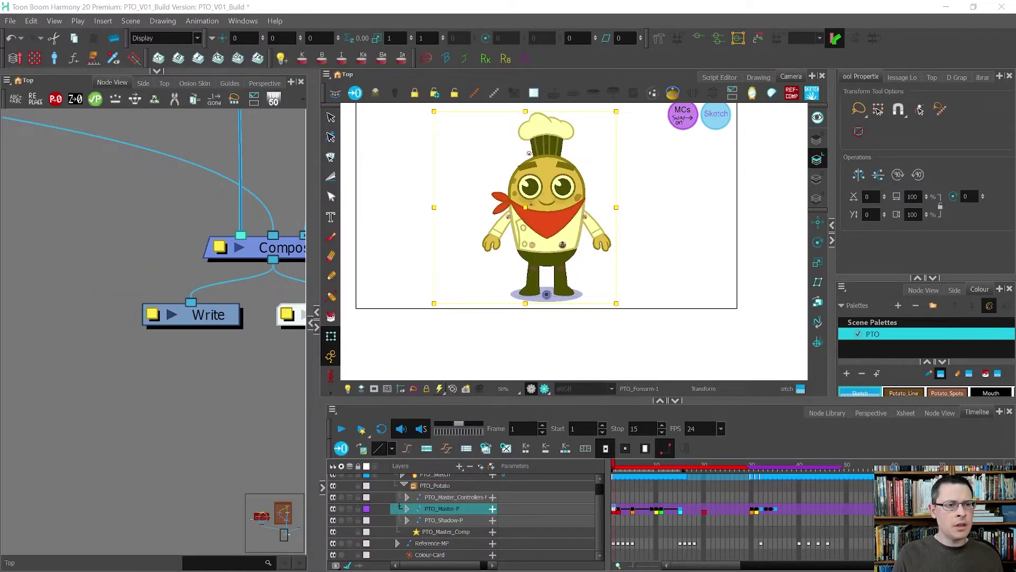
- Start an image import and choose the files PTO_Turn-01 to PTO_Turn-15 from the PTO_V01_Build frames folder
{"action": "left_click", "coordinate": [10, 21]}
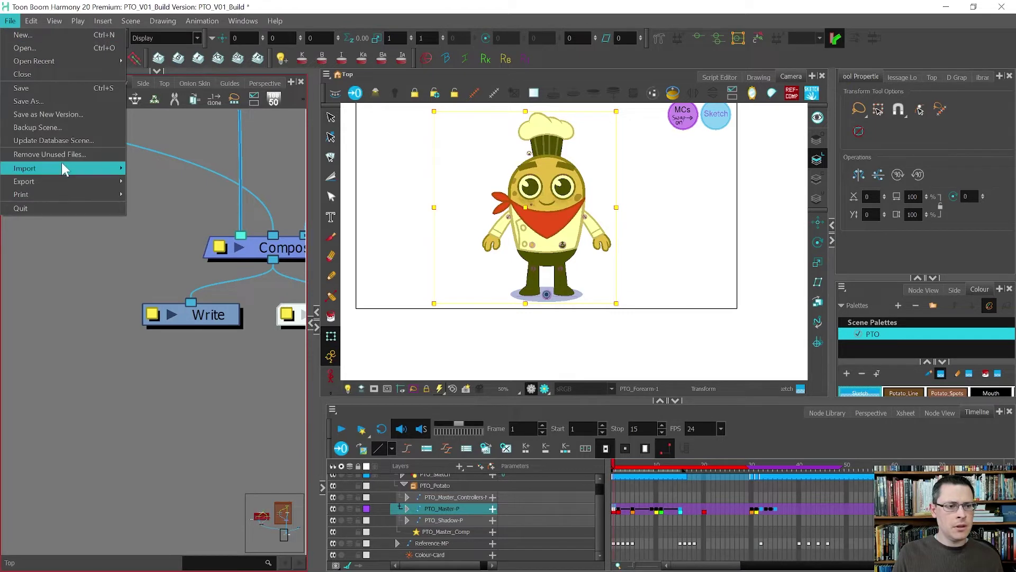
{"action": "mouse_move", "coordinate": [63, 168]}
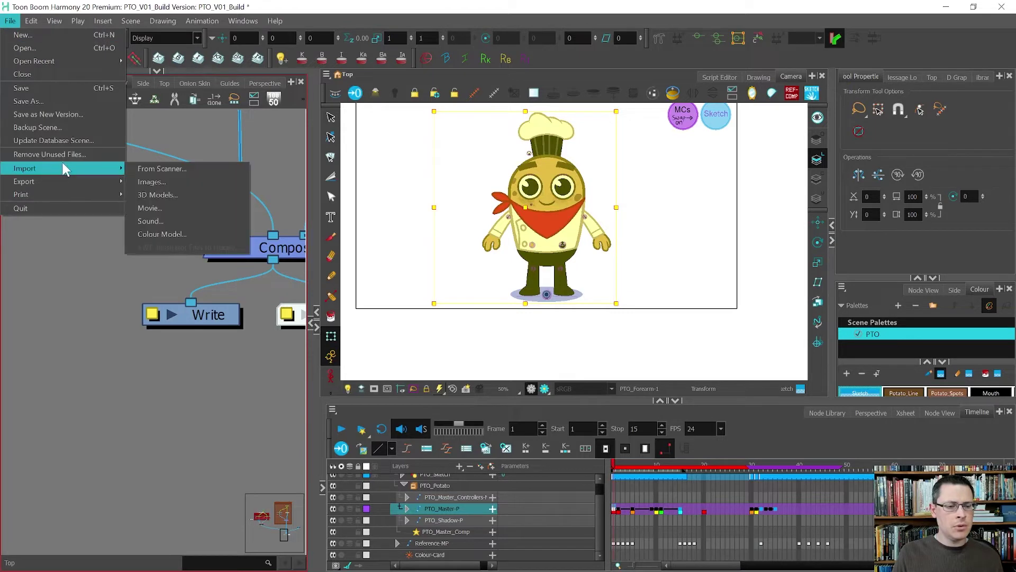
{"action": "left_click", "coordinate": [172, 185]}
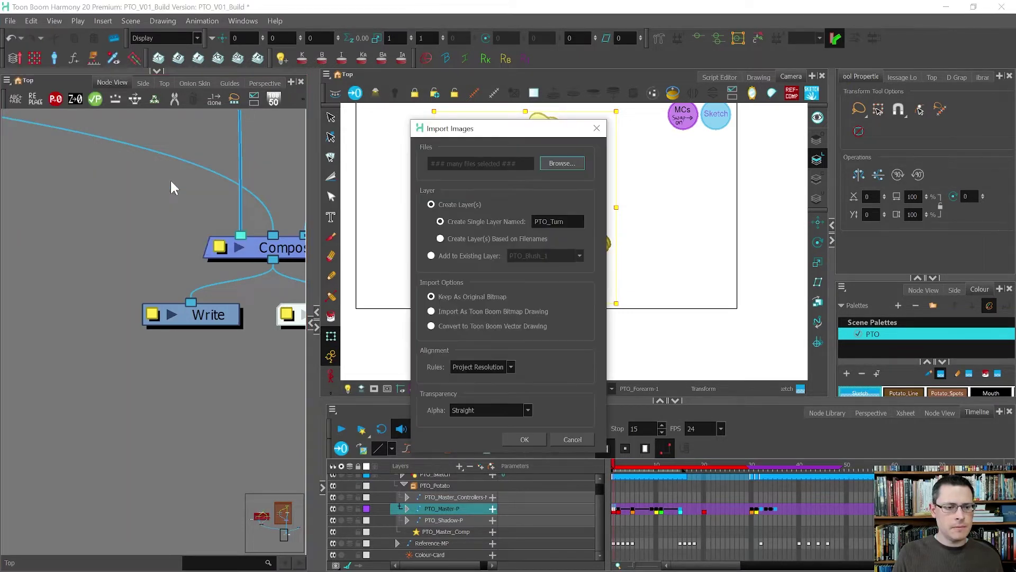
{"action": "left_click", "coordinate": [561, 163]}
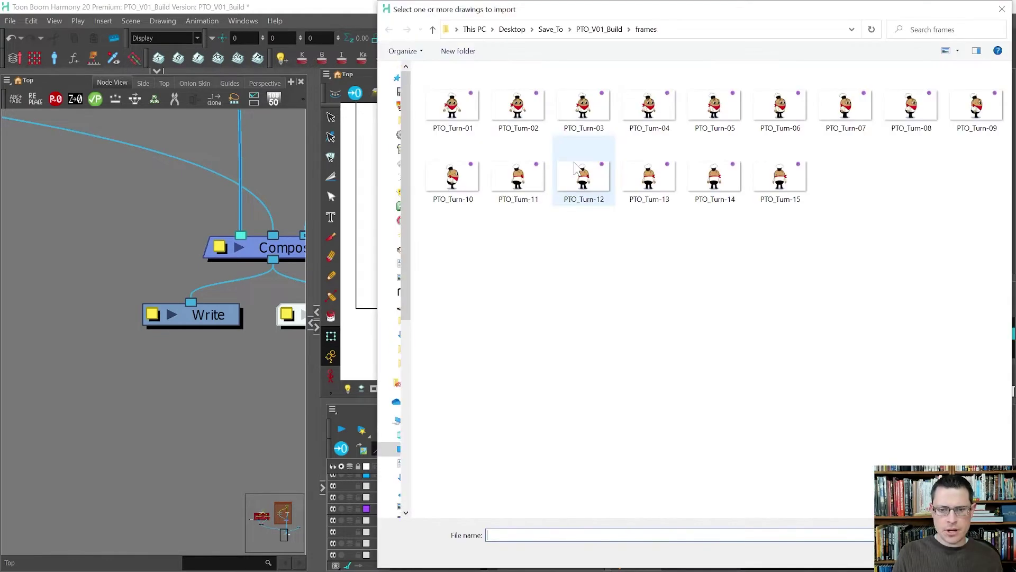
{"action": "left_click", "coordinate": [678, 29]}
{"action": "left_click", "coordinate": [678, 29]}
{"action": "left_click", "coordinate": [687, 67]}
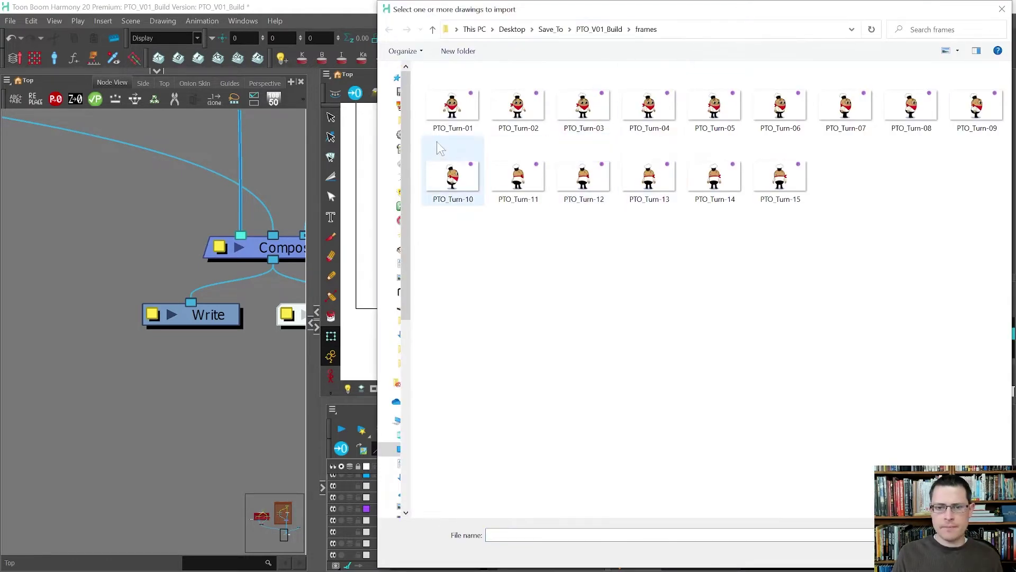
{"action": "left_click", "coordinate": [448, 115]}
{"action": "left_click", "coordinate": [809, 199], "text": "shift"}
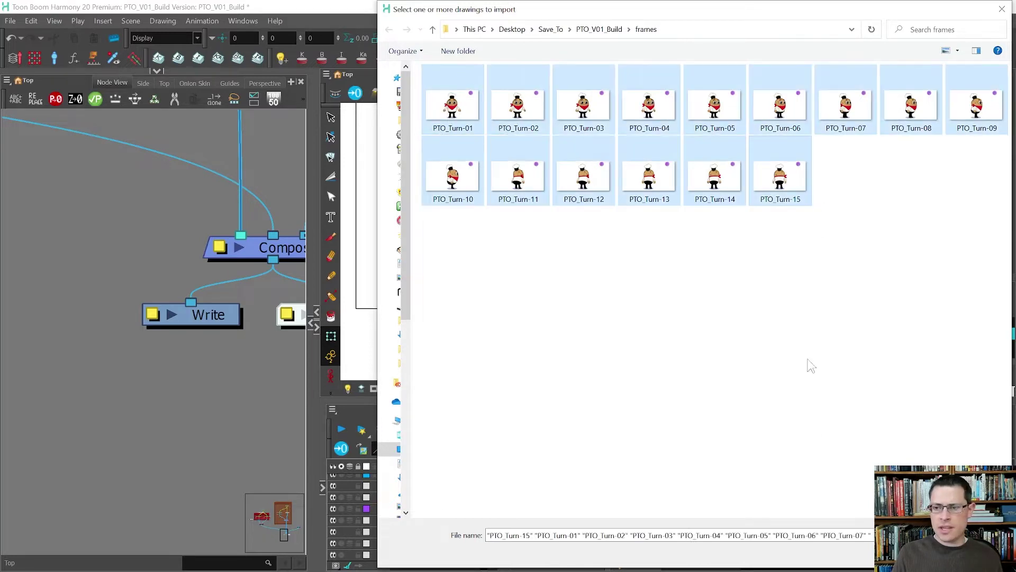
{"action": "key", "text": "Return"}
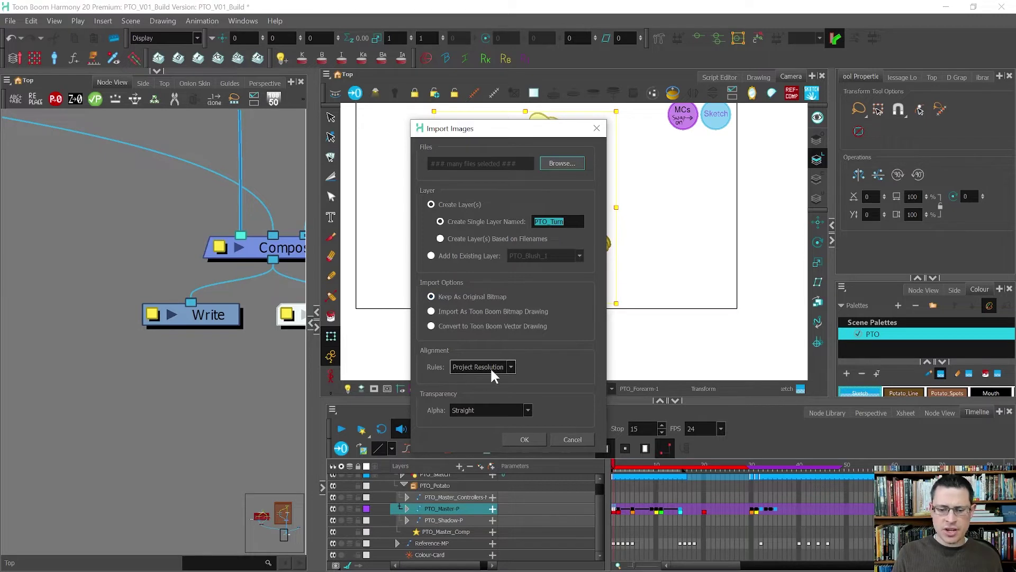
- Import the chosen images as a single layer named PTO_Turn, using Straight alpha transparency
{"action": "left_click", "coordinate": [462, 409]}
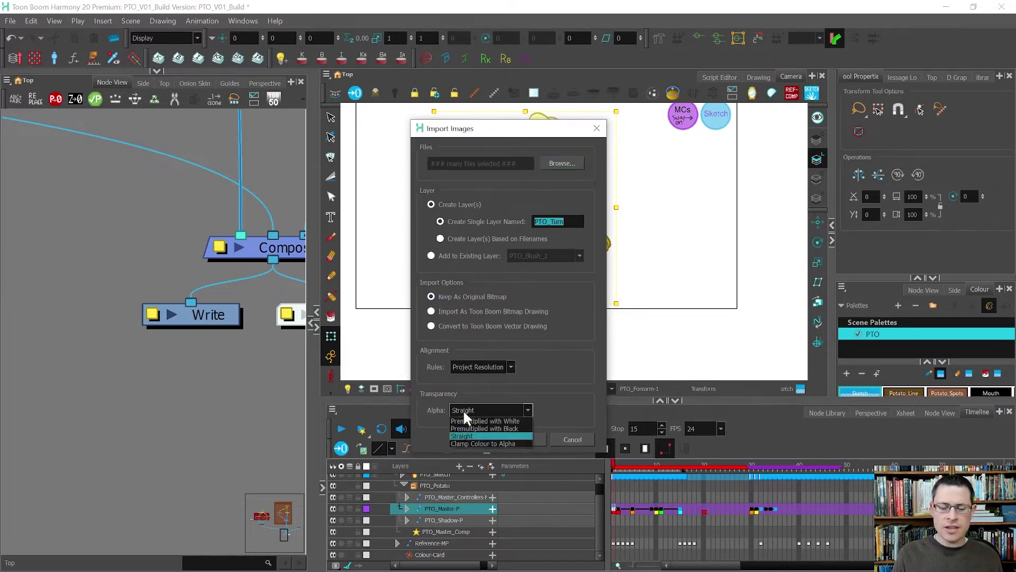
{"action": "left_click", "coordinate": [478, 435]}
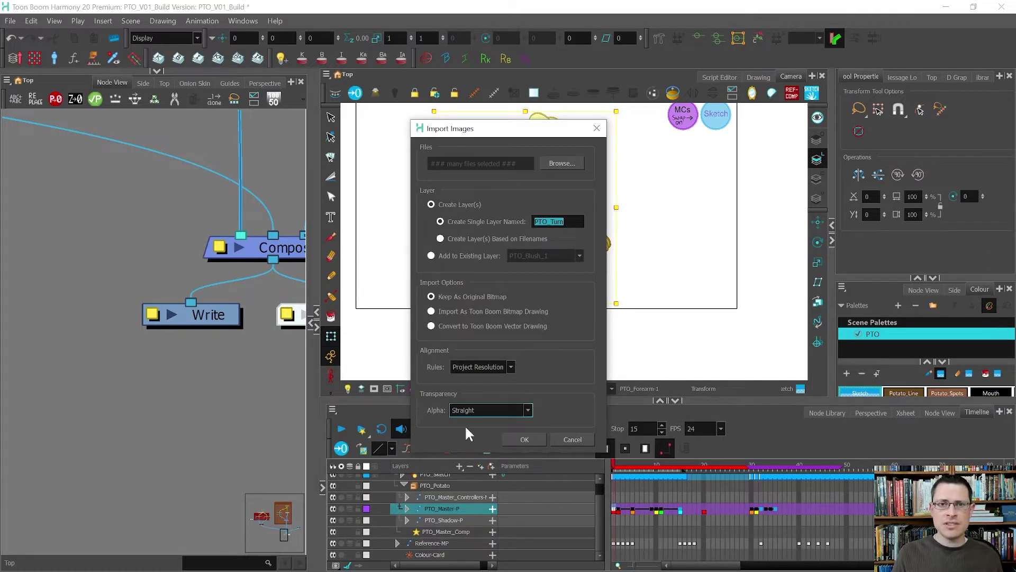
{"action": "left_click", "coordinate": [515, 442]}
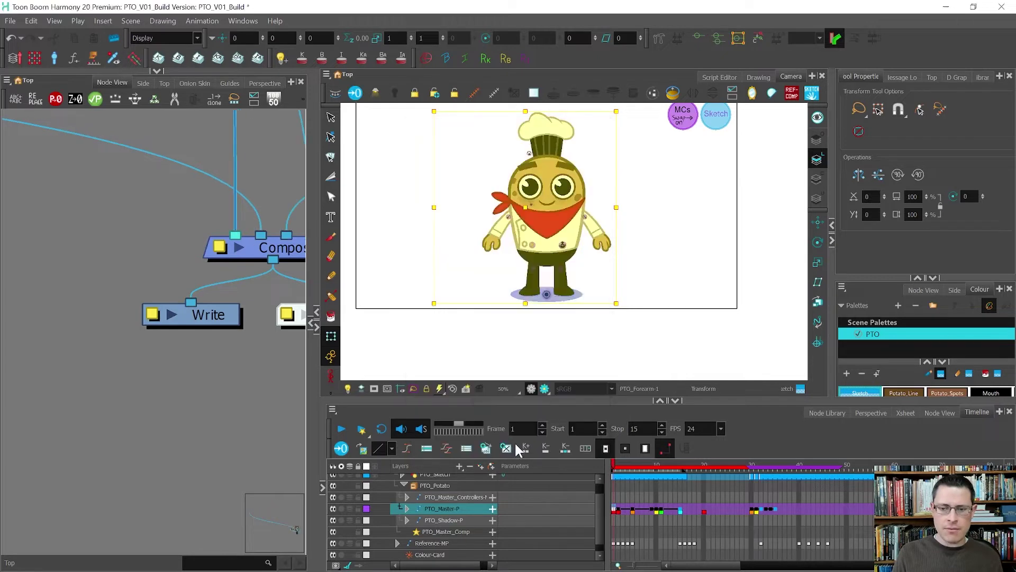
- Cut the imported PTO_Turn node from its distant spot and paste it between the Reference and PTO Potato V01 groups
{"action": "scroll", "coordinate": [144, 367], "scroll_direction": "down", "scroll_amount": 6}
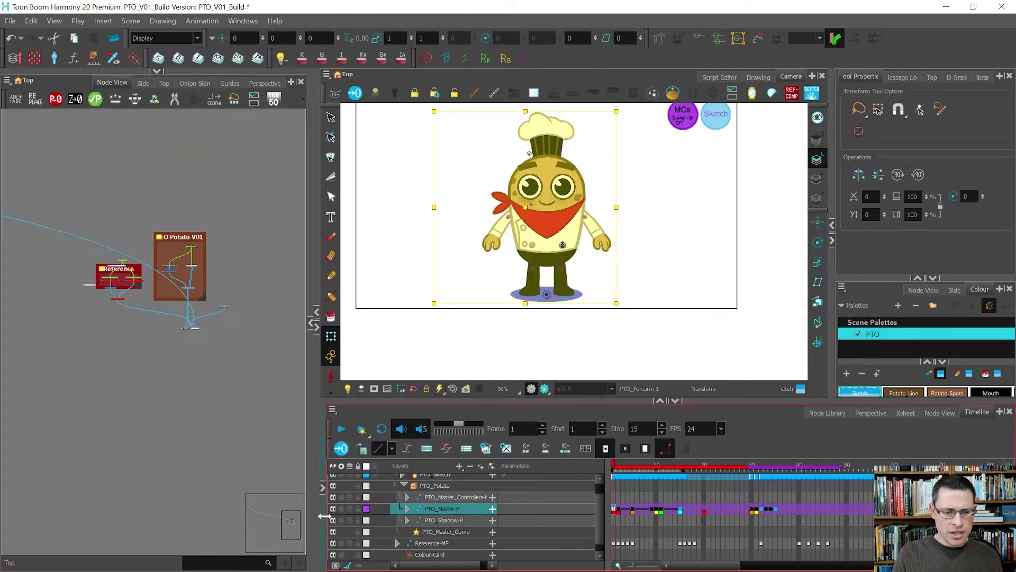
{"action": "scroll", "coordinate": [285, 437], "scroll_direction": "down", "scroll_amount": 5}
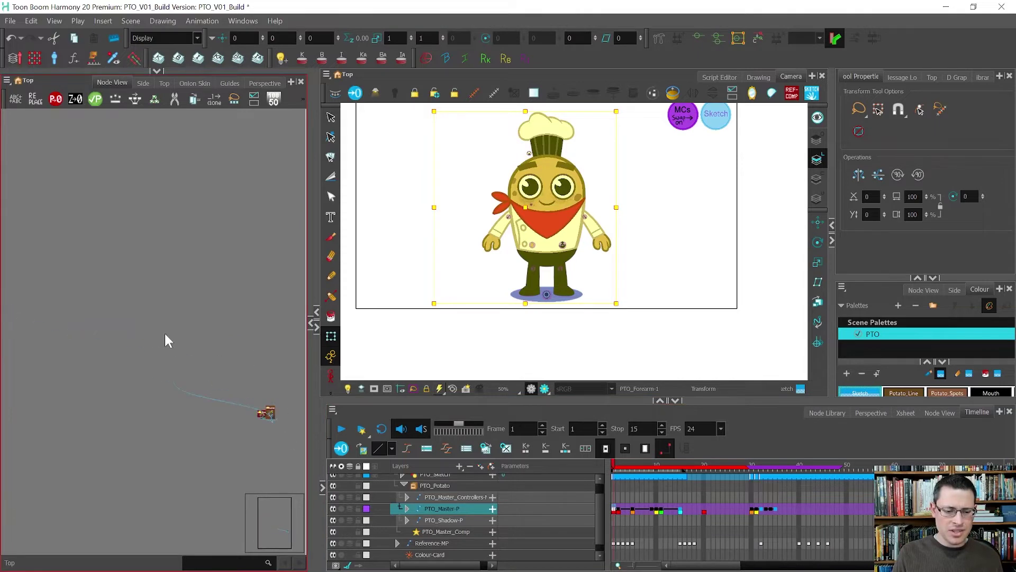
{"action": "scroll", "coordinate": [281, 426], "scroll_direction": "up", "scroll_amount": 5}
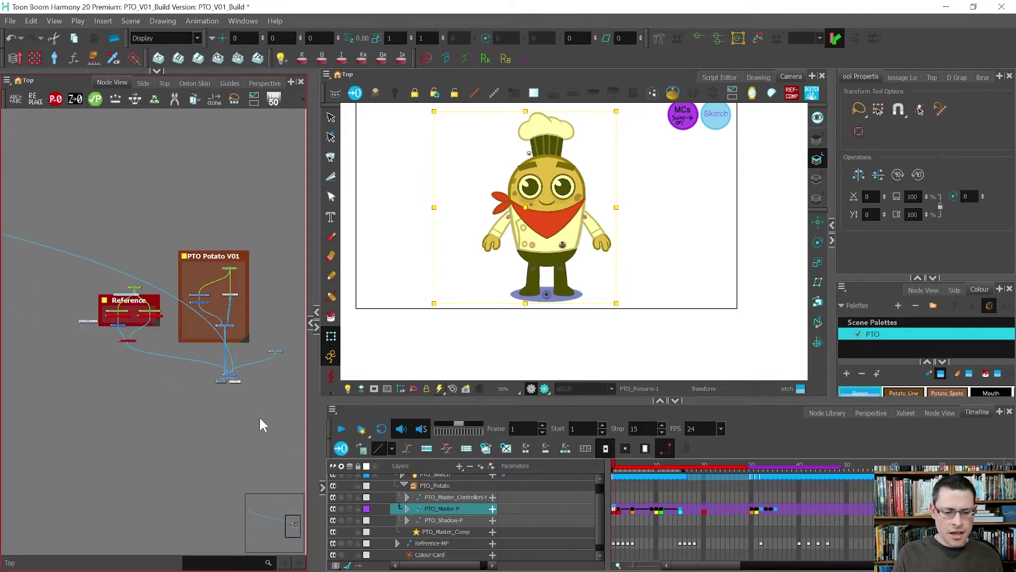
{"action": "scroll", "coordinate": [233, 335], "scroll_direction": "up", "scroll_amount": 2}
{"action": "scroll", "coordinate": [561, 522], "scroll_direction": "down", "scroll_amount": 1}
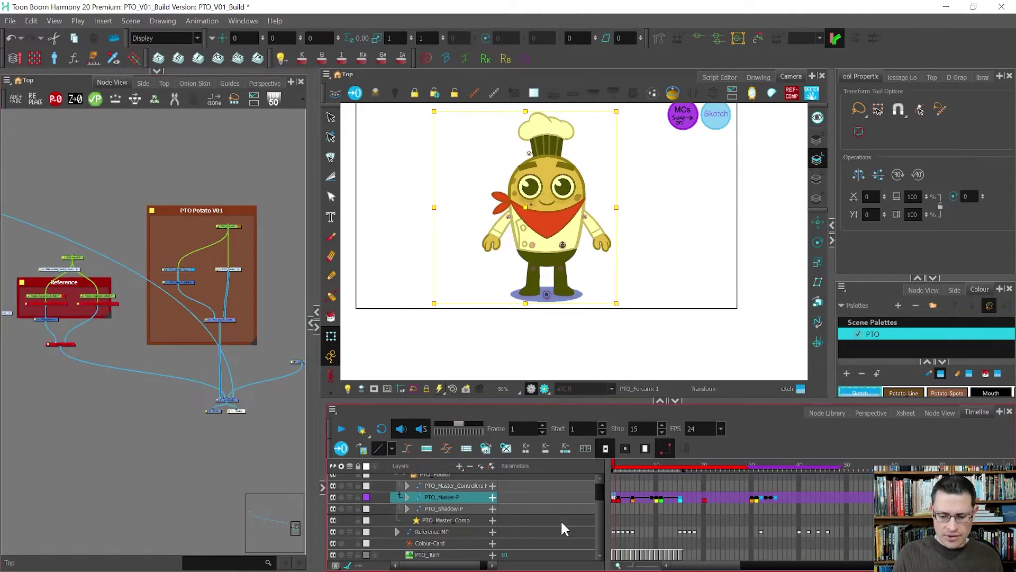
{"action": "left_click", "coordinate": [465, 556]}
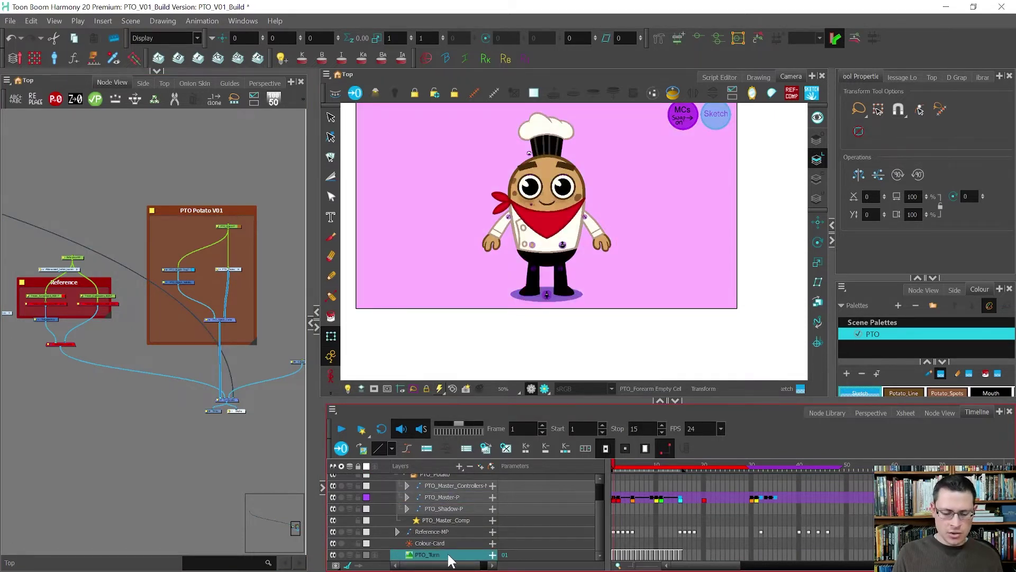
{"action": "left_click", "coordinate": [159, 370]}
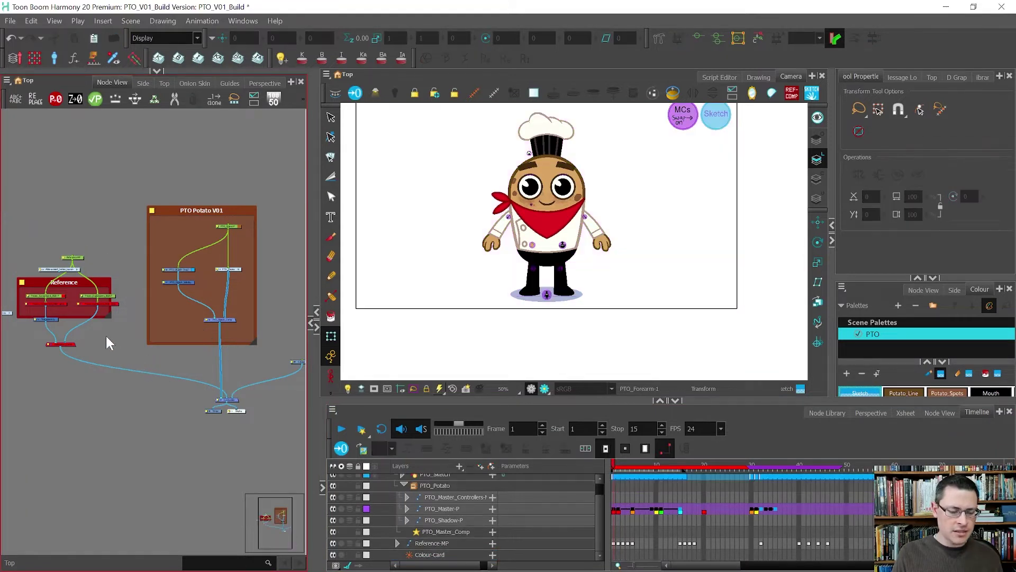
{"action": "scroll", "coordinate": [97, 330], "scroll_direction": "up", "scroll_amount": 3}
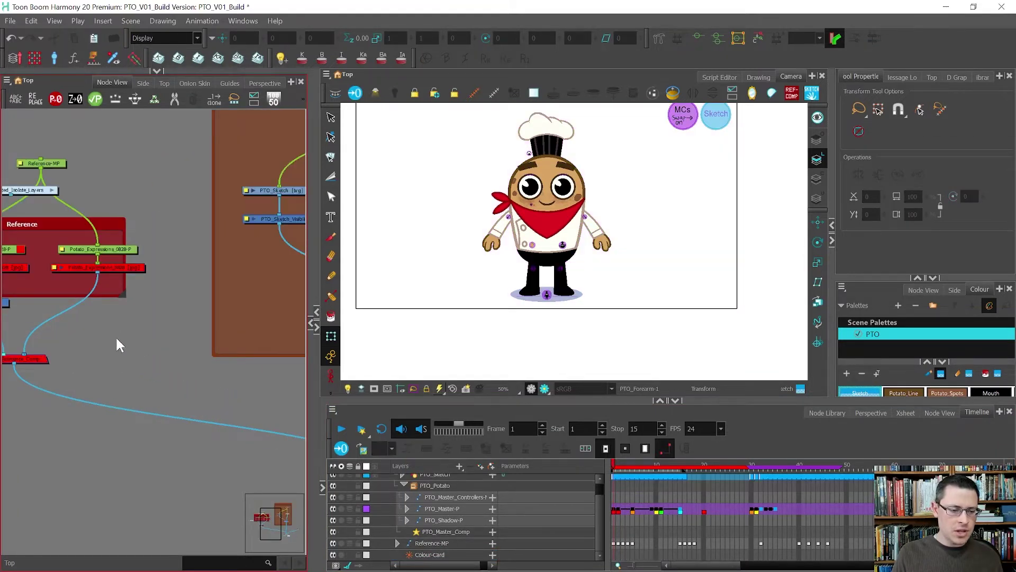
{"action": "key", "text": "ctrl+v"}
{"action": "scroll", "coordinate": [61, 300], "scroll_direction": "down", "scroll_amount": 5}
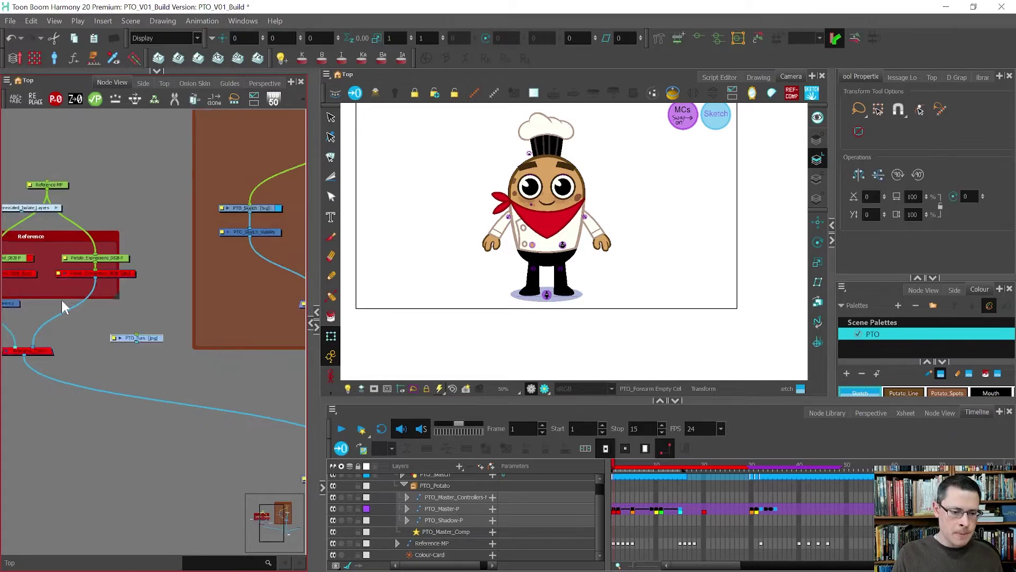
- Connect the PTO_Turn node to the scene's main Composite, and check the image overlay in the Camera view
{"action": "scroll", "coordinate": [113, 330], "scroll_direction": "up", "scroll_amount": 2}
{"action": "left_click_drag", "start_coordinate": [73, 305], "coordinate": [59, 283]}
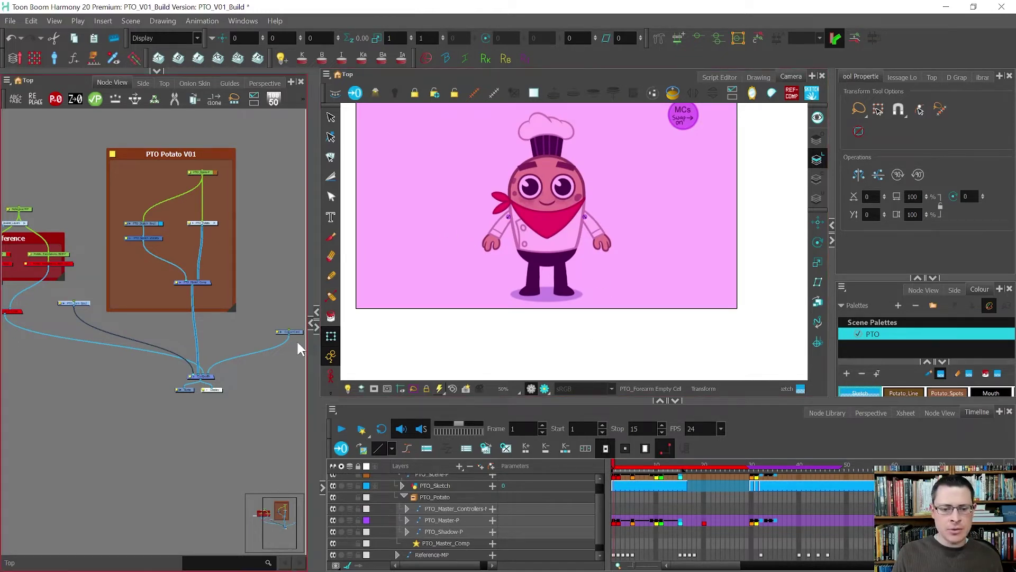
{"action": "left_click", "coordinate": [411, 254]}
{"action": "mouse_move", "coordinate": [411, 254]}
{"action": "left_mouse_down"}
{"action": "mouse_move", "coordinate": [479, 272]}
{"action": "mouse_move", "coordinate": [549, 360]}
{"action": "mouse_move", "coordinate": [582, 324]}
{"action": "mouse_move", "coordinate": [420, 256]}
{"action": "mouse_move", "coordinate": [500, 347]}
{"action": "mouse_move", "coordinate": [379, 248]}
{"action": "mouse_move", "coordinate": [429, 293]}
{"action": "mouse_move", "coordinate": [419, 303]}
{"action": "left_mouse_up"}
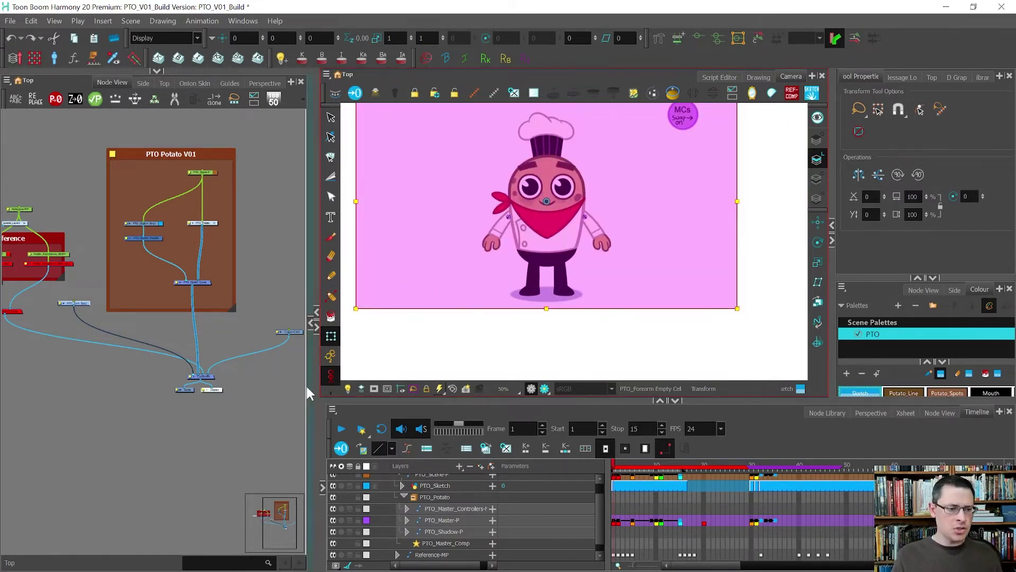
{"action": "scroll", "coordinate": [62, 307], "scroll_direction": "up", "scroll_amount": 6}
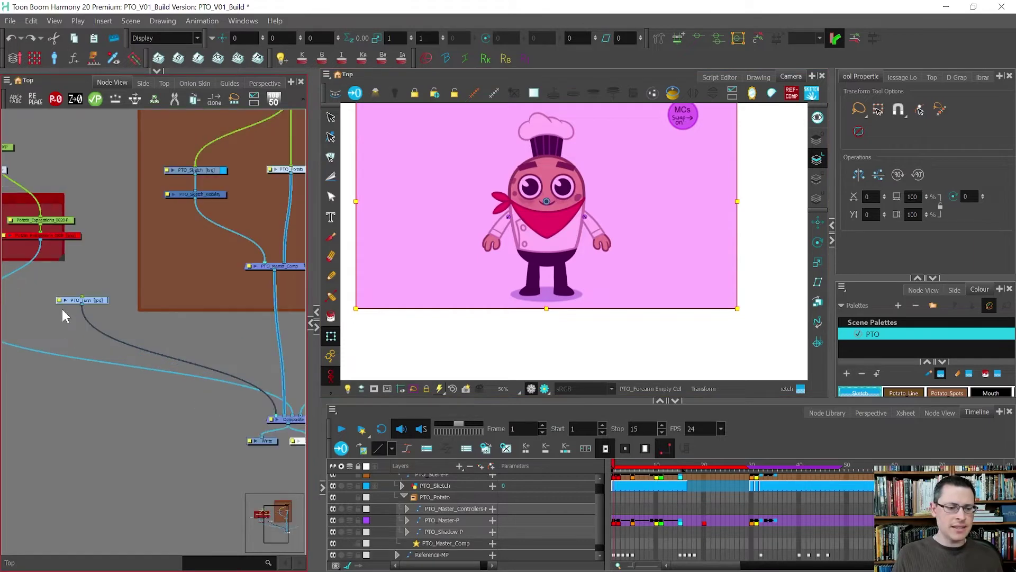
{"action": "left_click", "coordinate": [97, 347]}
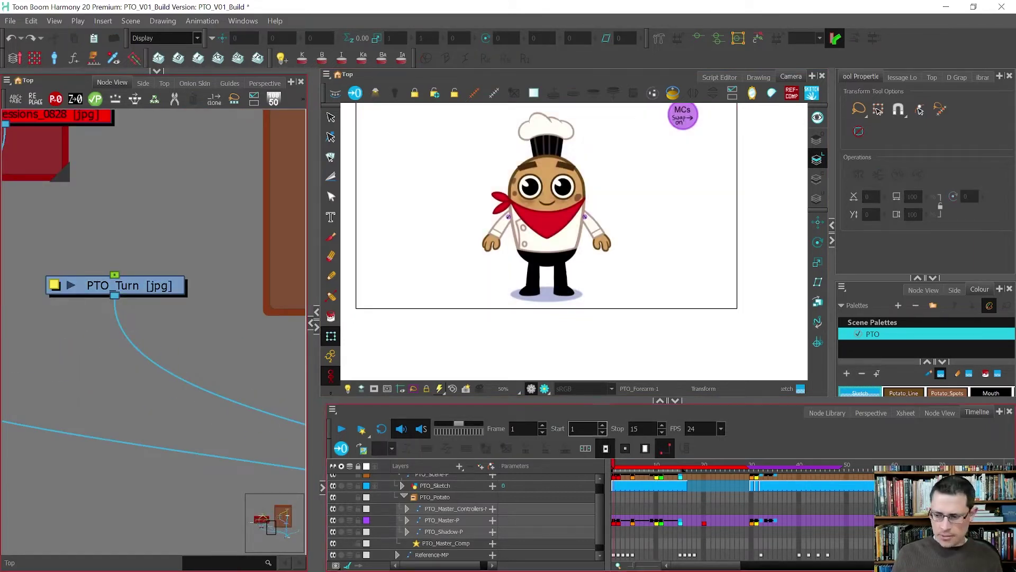
- Find the Transparency node with the search "transpa", insert it on the cable below PTO_Turn, and check its properties
{"action": "left_click", "coordinate": [940, 412]}
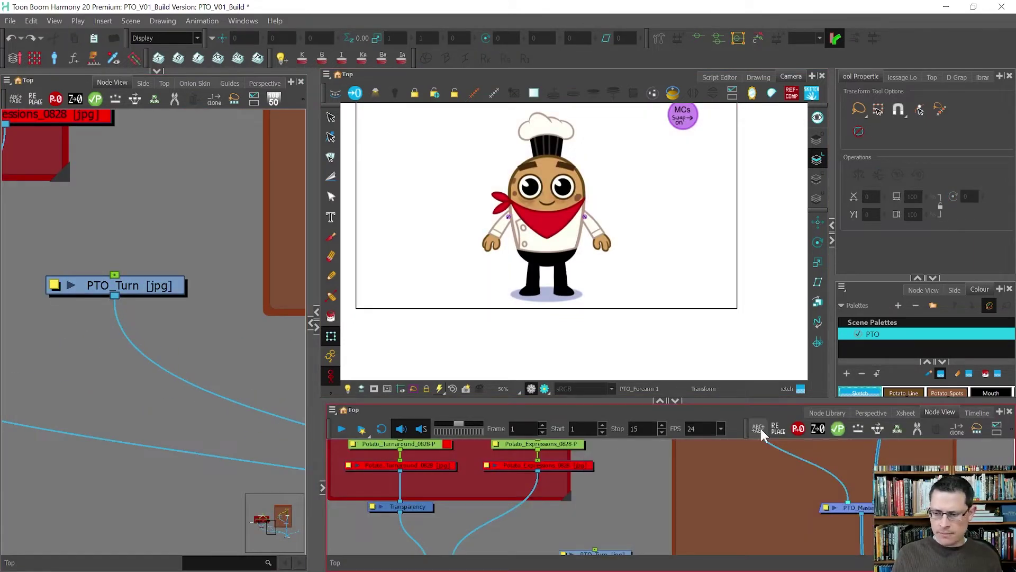
{"action": "left_click", "coordinate": [827, 413]}
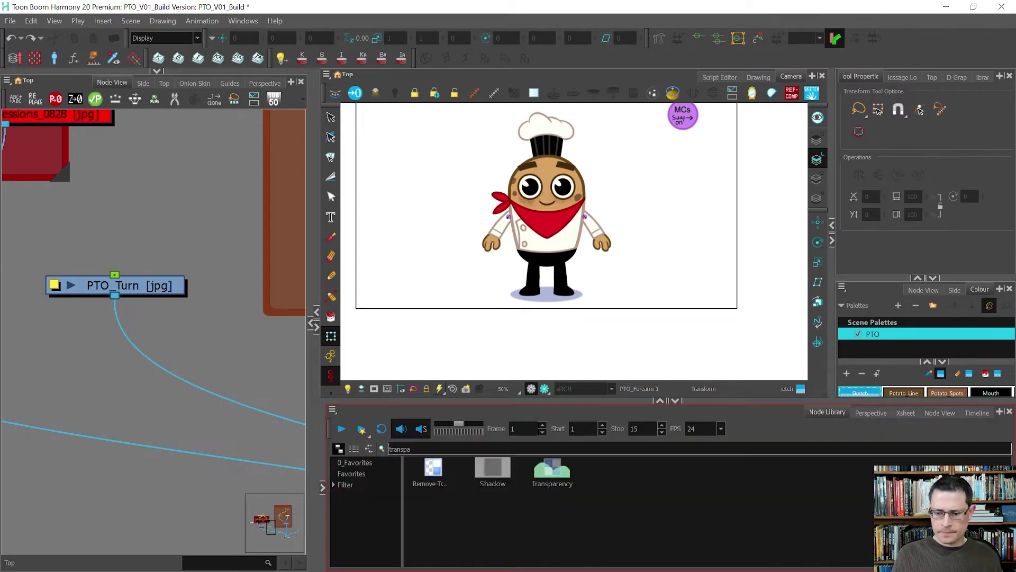
{"action": "left_click", "coordinate": [559, 471]}
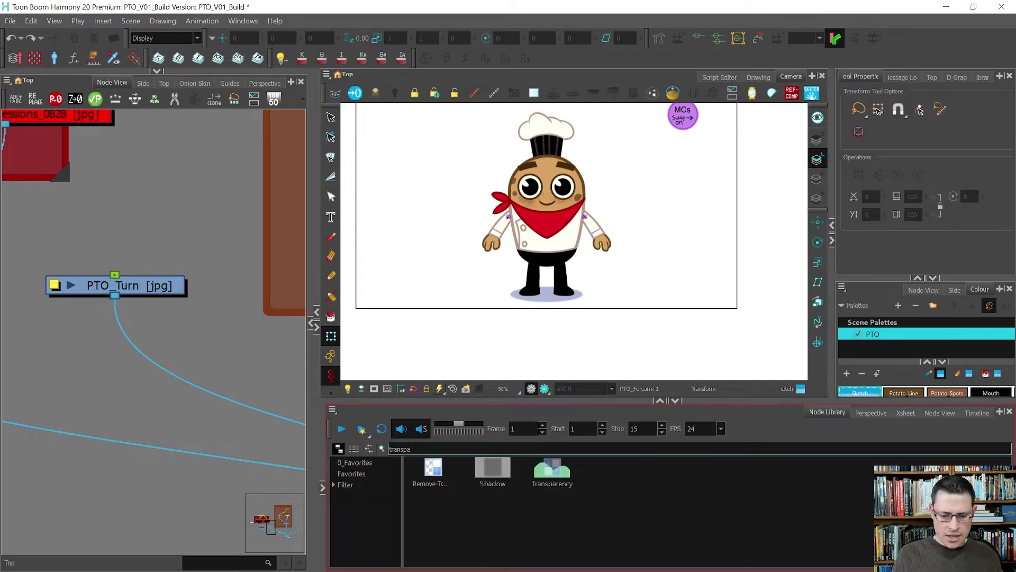
{"action": "left_click_drag", "start_coordinate": [419, 448], "coordinate": [326, 450]}
{"action": "type", "text": "transpa"}
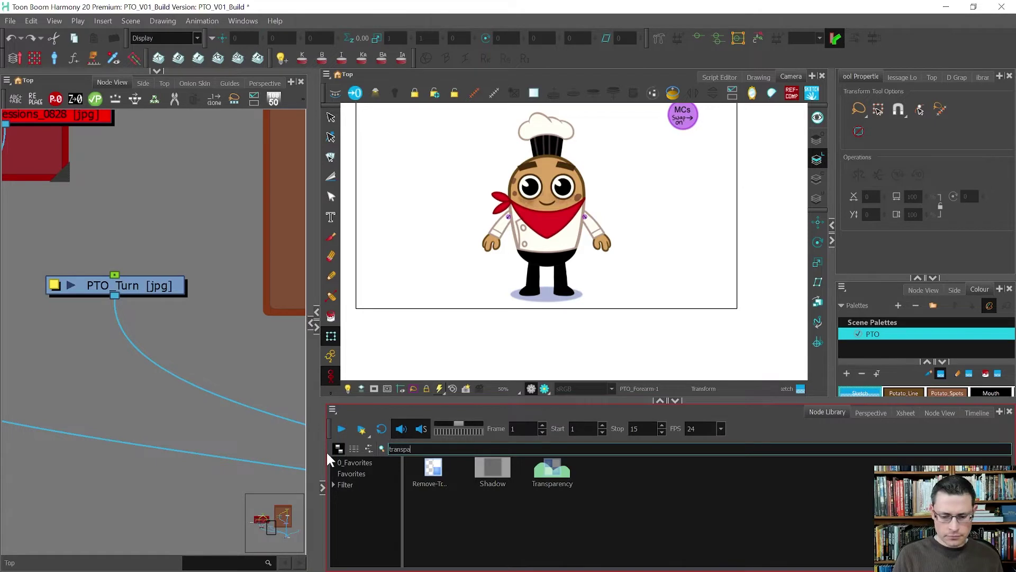
{"action": "left_click_drag", "start_coordinate": [551, 470], "coordinate": [169, 366]}
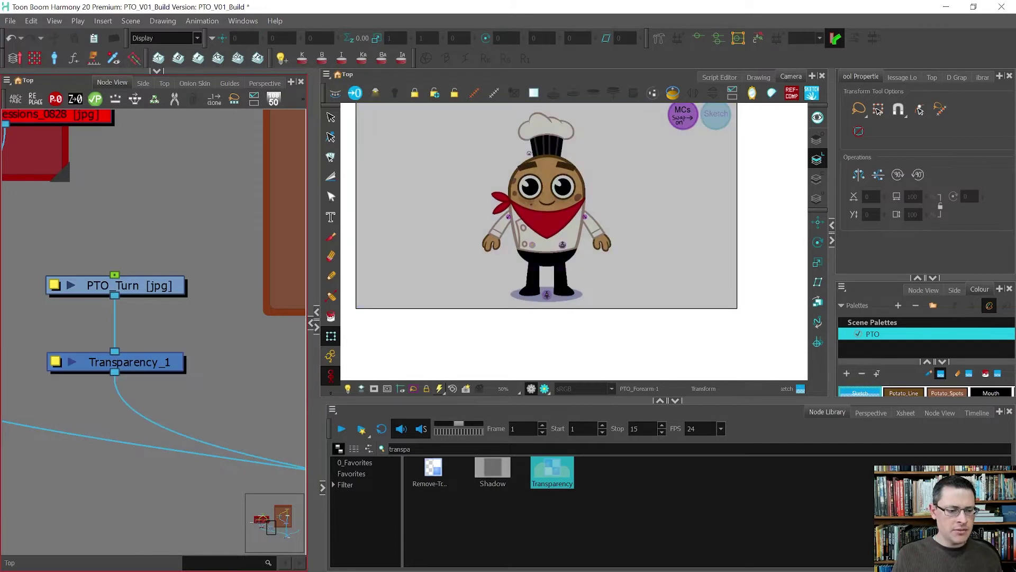
{"action": "left_click", "coordinate": [55, 361]}
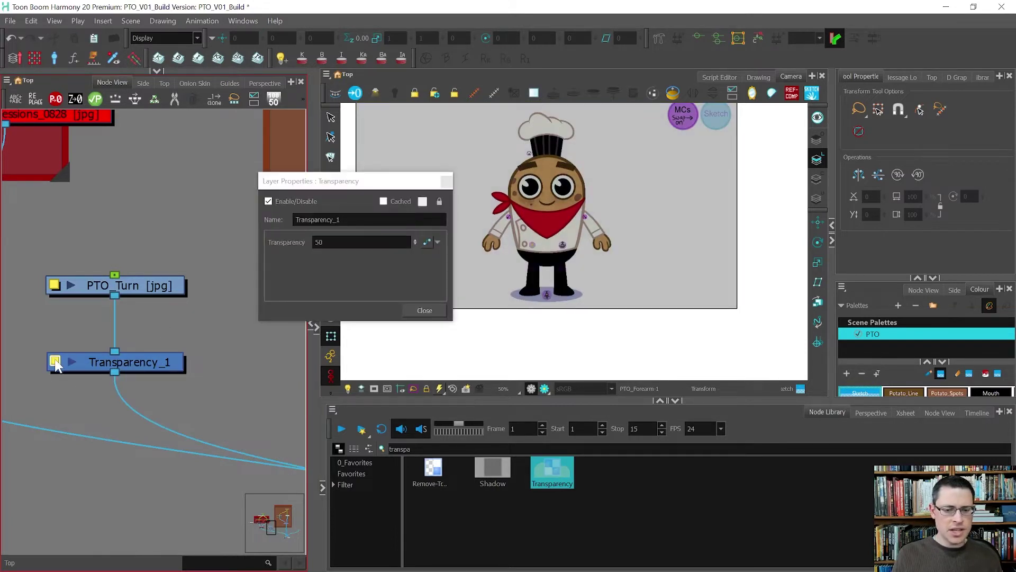
{"action": "left_click", "coordinate": [423, 311]}
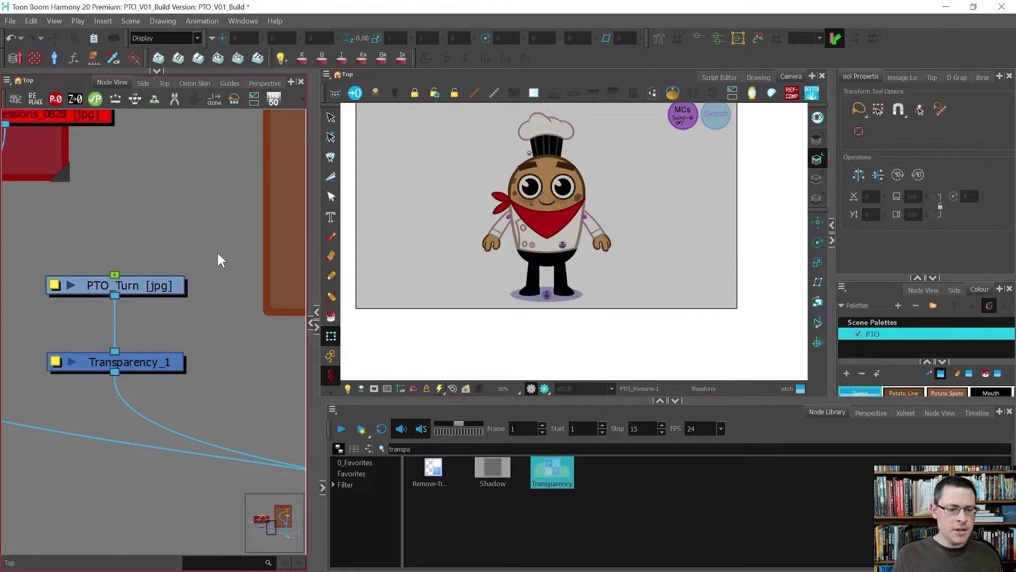
- Select the PTO_Turn and Transparency_1 nodes together and lock them
{"action": "left_click", "coordinate": [575, 221]}
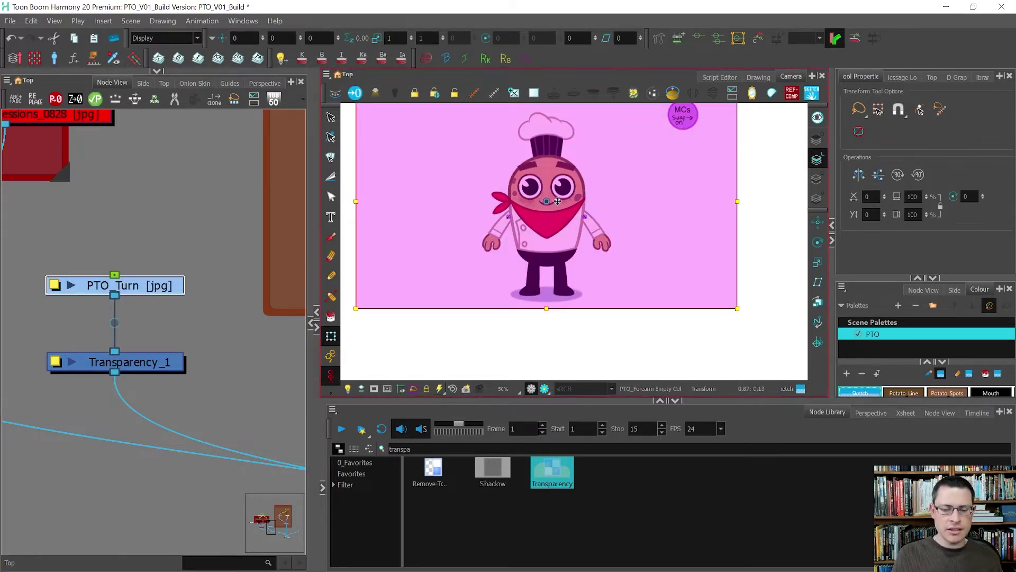
{"action": "left_click_drag", "start_coordinate": [225, 218], "coordinate": [63, 423]}
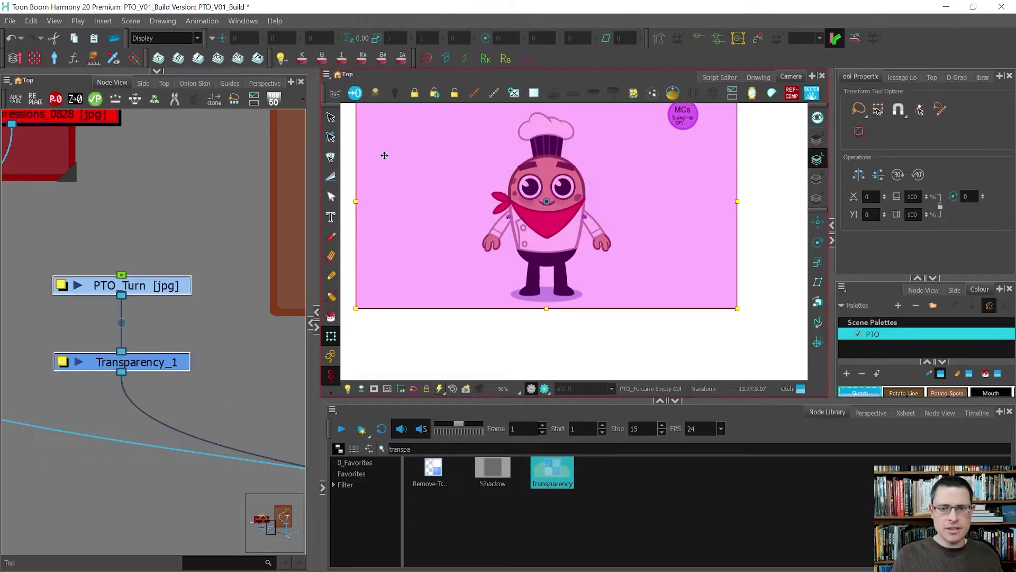
{"action": "left_click", "coordinate": [415, 93]}
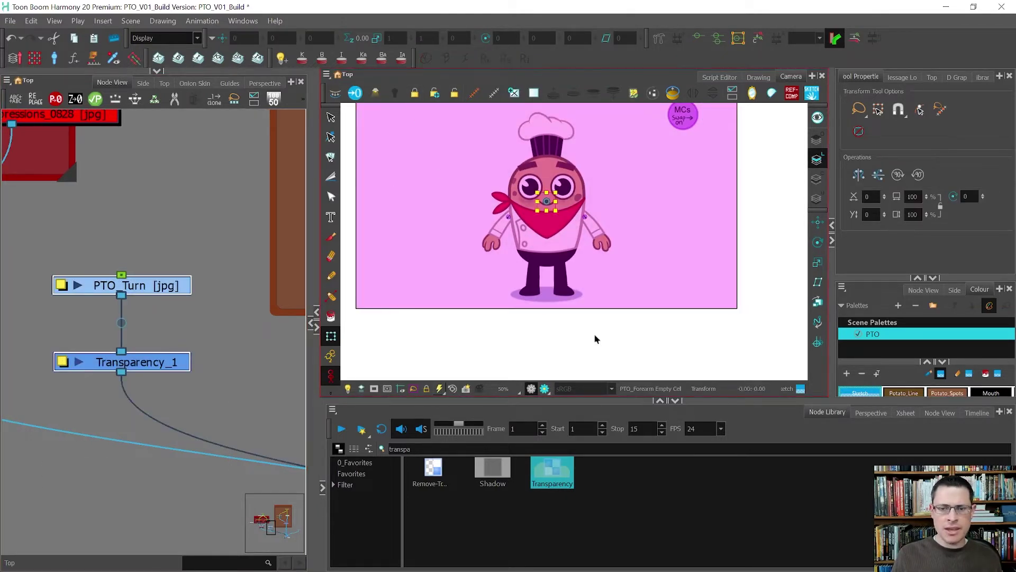
- Shift the PTO_Scene-P keyframes that start at frame 30 along the timeline so they begin at frame 40
{"action": "left_click", "coordinate": [951, 412]}
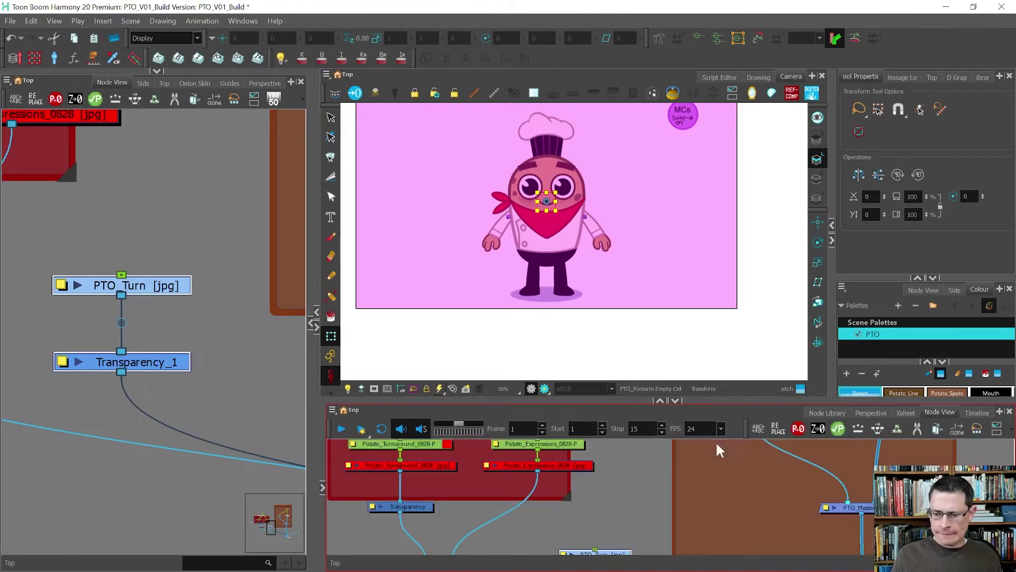
{"action": "left_click", "coordinate": [980, 413]}
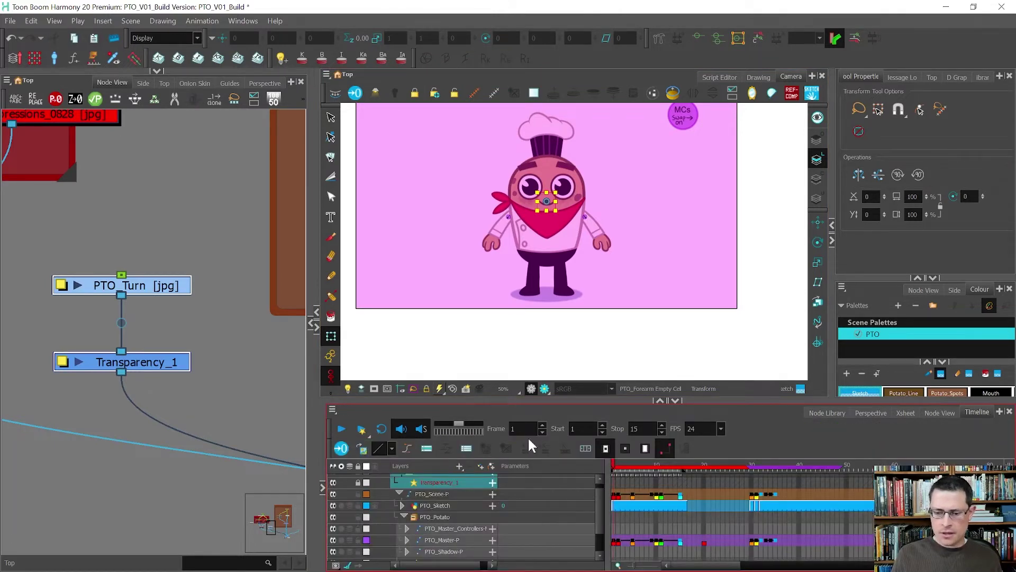
{"action": "left_click", "coordinate": [616, 494]}
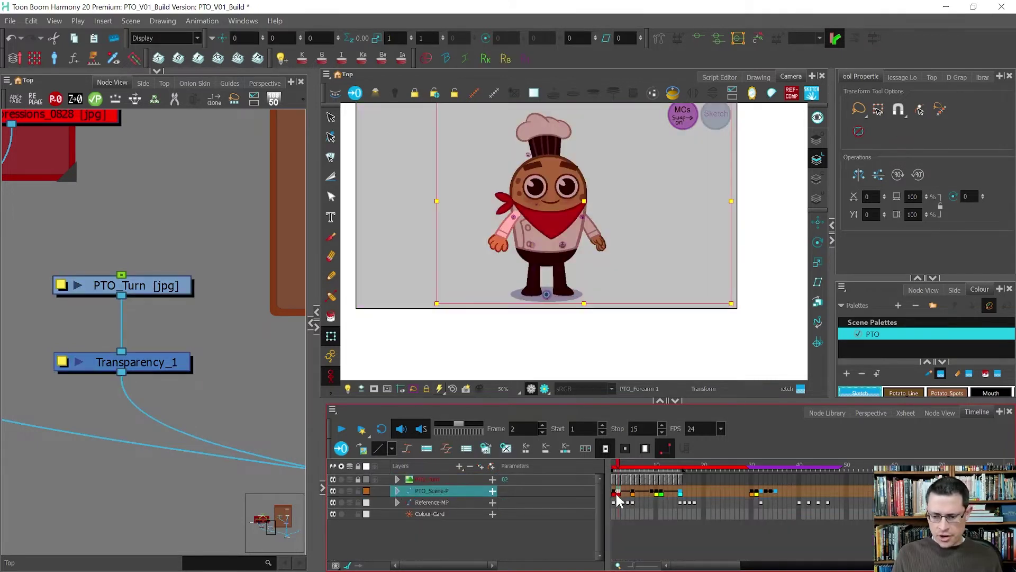
{"action": "left_click", "coordinate": [614, 496]}
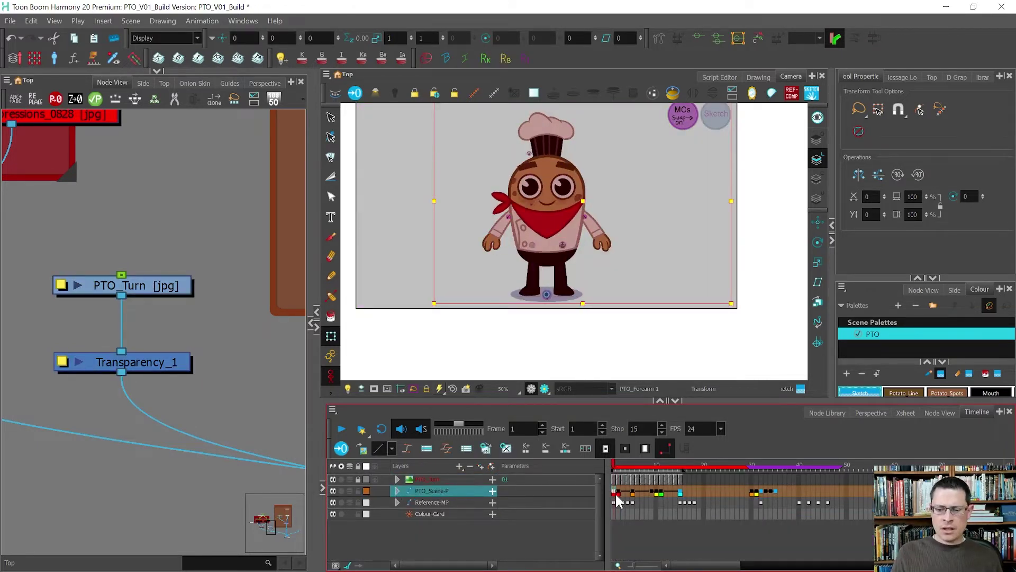
{"action": "left_click", "coordinate": [752, 494]}
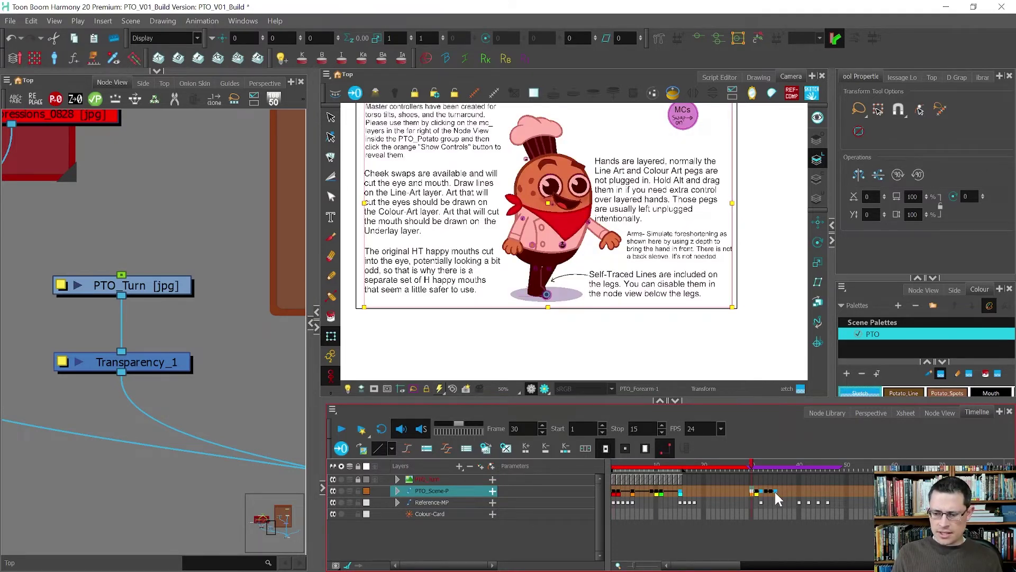
{"action": "left_click", "coordinate": [811, 492], "text": "shift"}
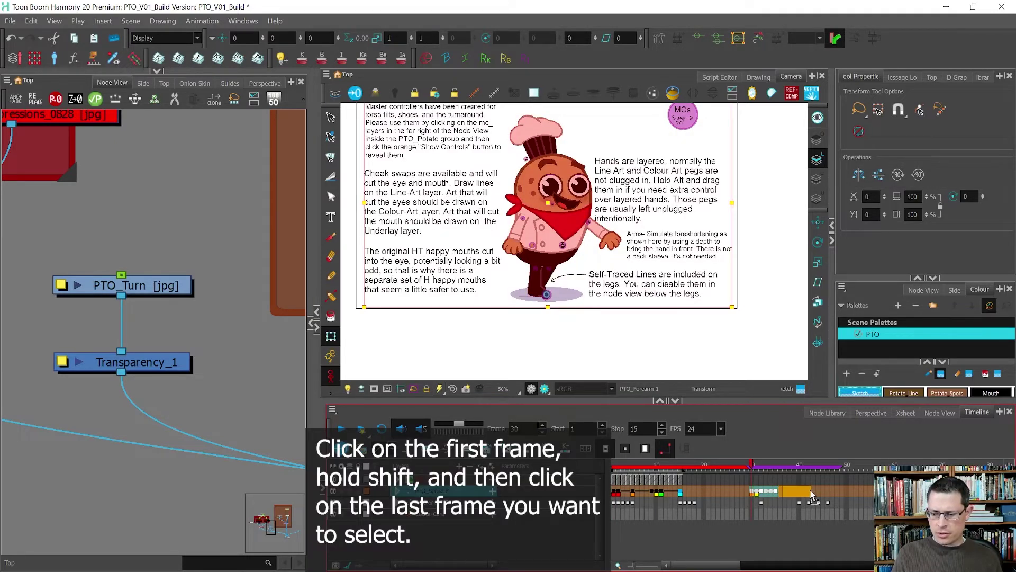
{"action": "left_click_drag", "start_coordinate": [811, 491], "coordinate": [823, 491]}
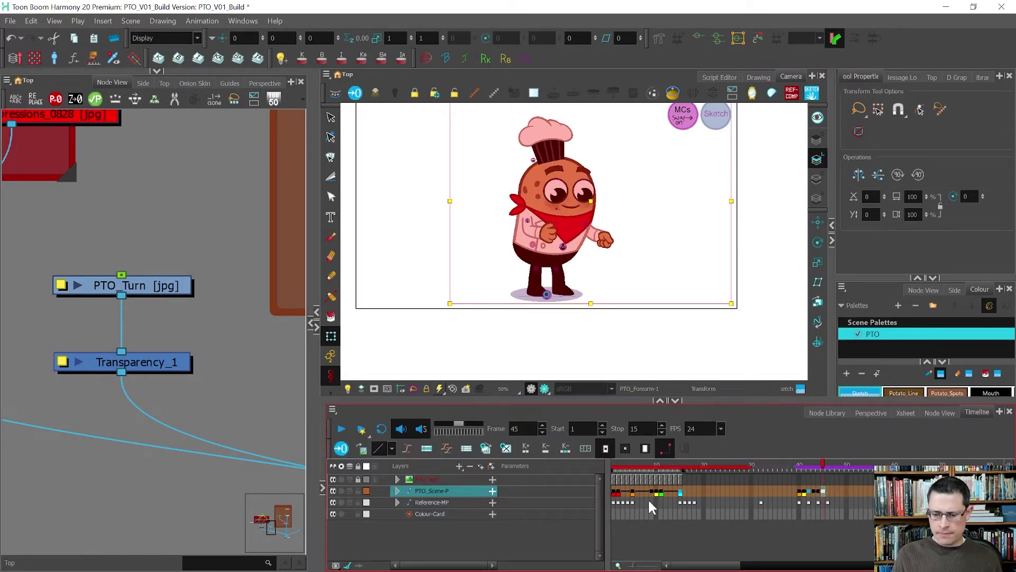
- Move the PTO_Scene-P turn keyframes from frames 1–15 so they begin at frame 20, and check frames 21 and 24
{"action": "left_click", "coordinate": [678, 492]}
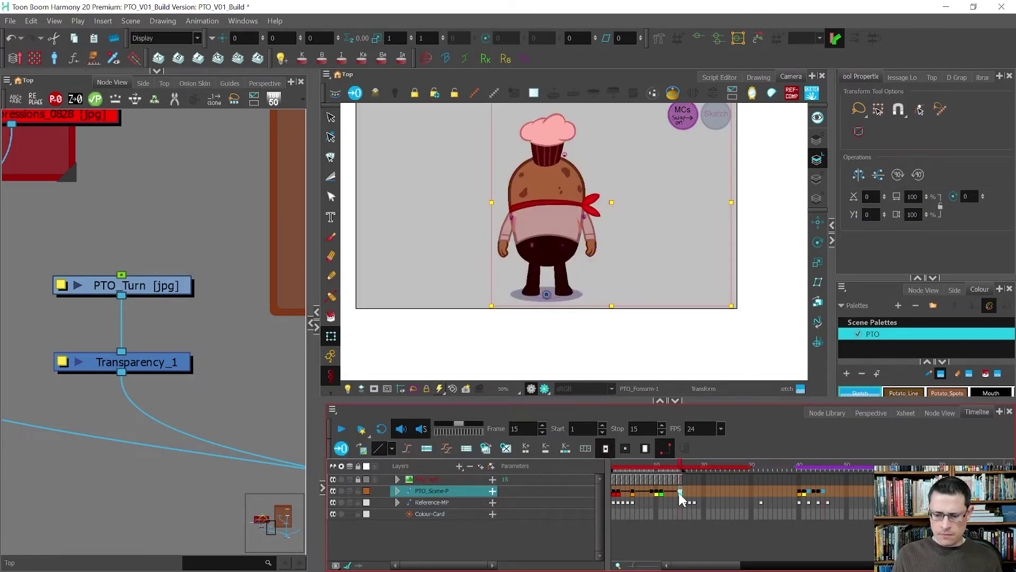
{"action": "left_click", "coordinate": [615, 494], "text": "shift"}
{"action": "left_click_drag", "start_coordinate": [615, 497], "coordinate": [710, 500]}
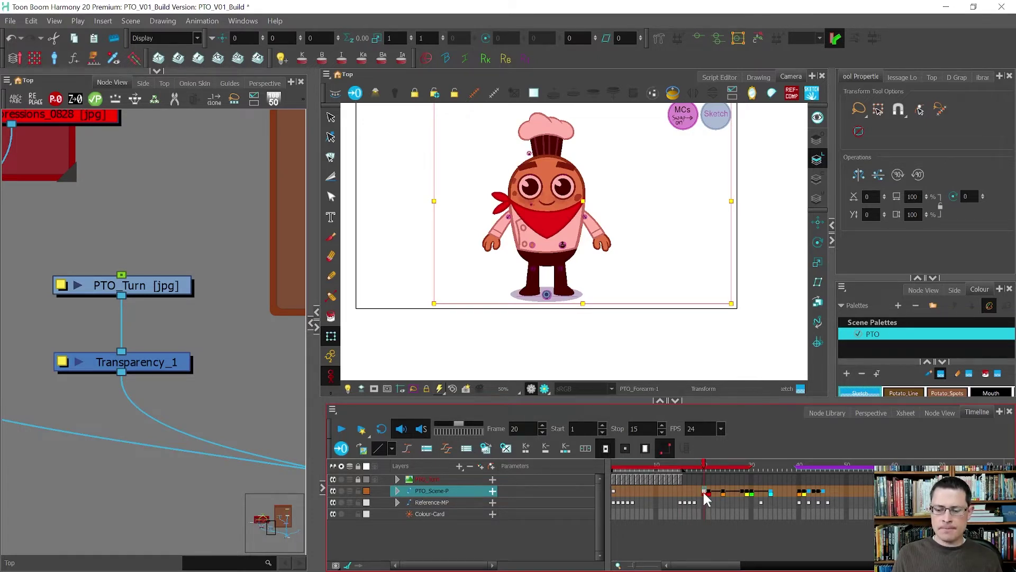
{"action": "left_click", "coordinate": [707, 491]}
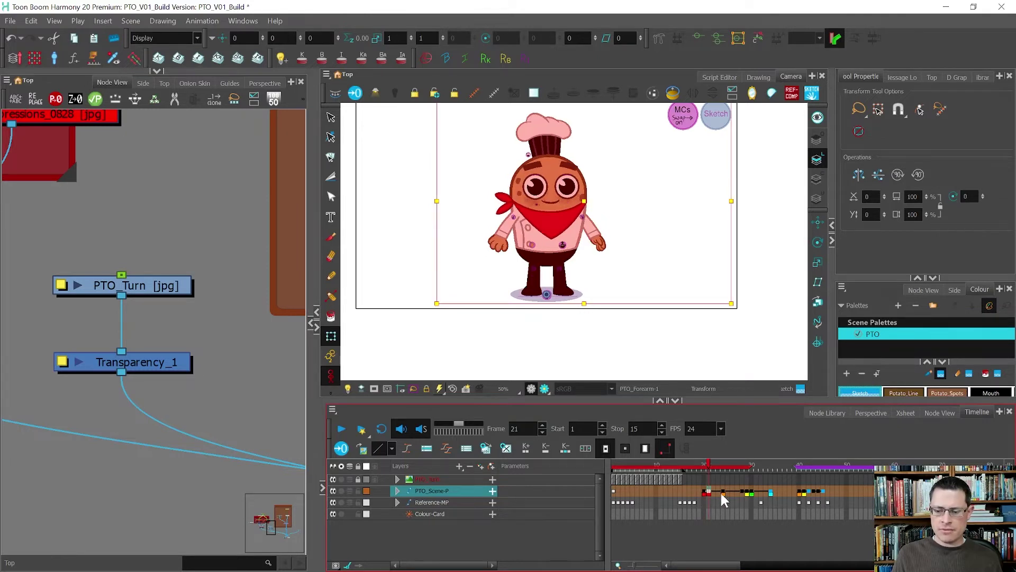
{"action": "left_click", "coordinate": [722, 492]}
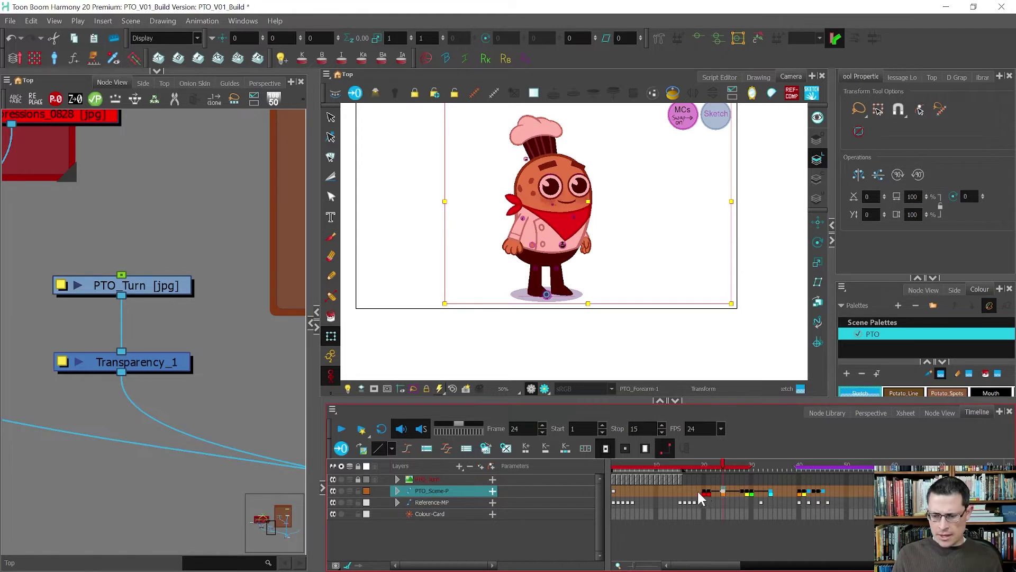
- Mark frame 19 in red and frame 16 in orange on the PTO_Scene-P layer
{"action": "left_click", "coordinate": [699, 497]}
{"action": "right_click", "coordinate": [699, 497]}
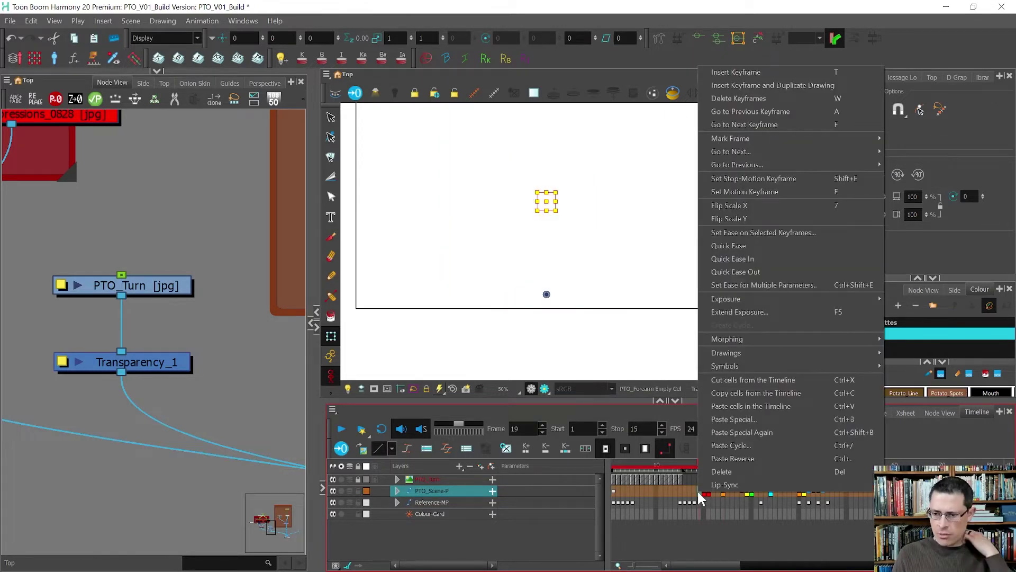
{"action": "mouse_move", "coordinate": [772, 151]}
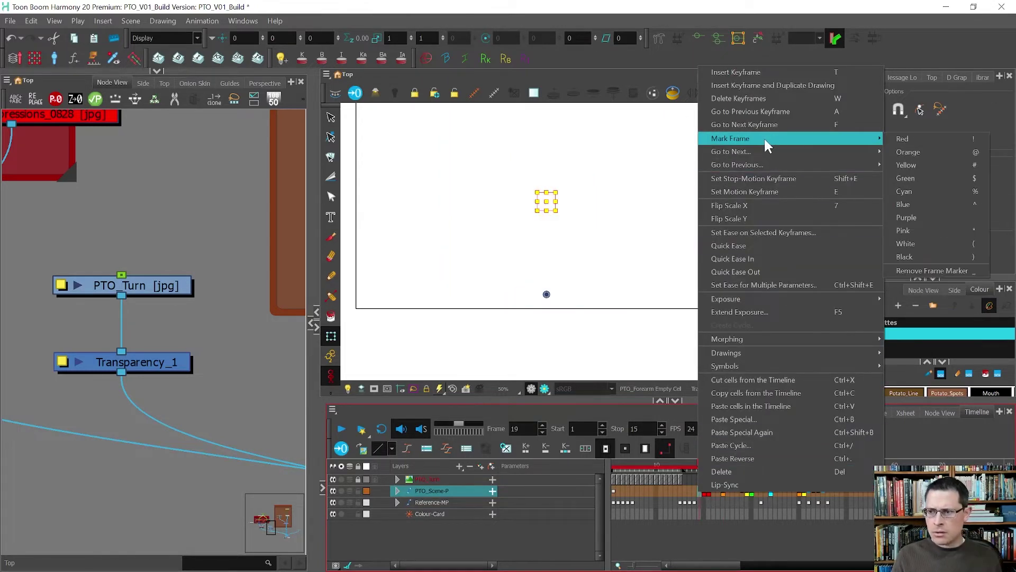
{"action": "left_click", "coordinate": [904, 138]}
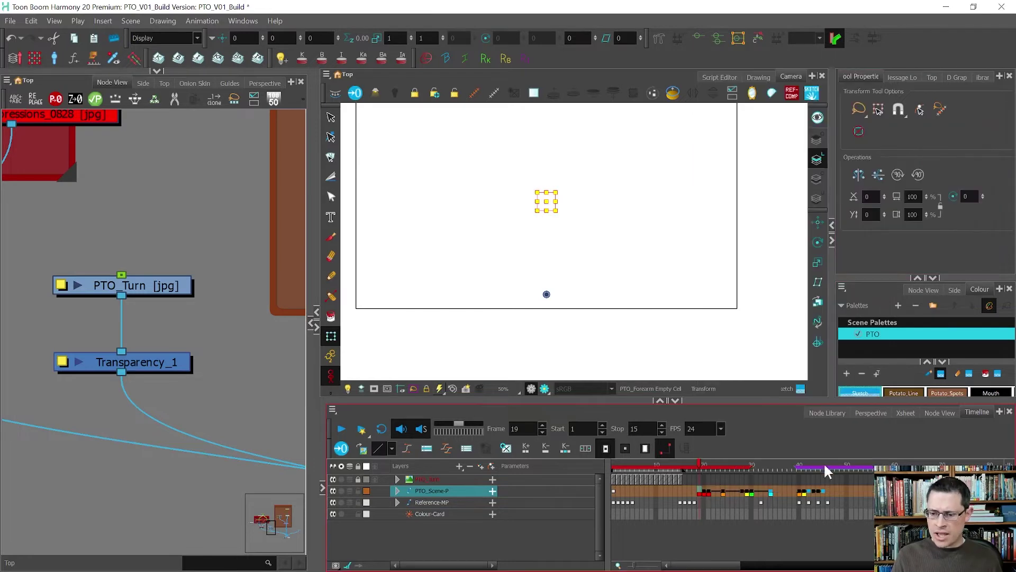
{"action": "left_click", "coordinate": [686, 492]}
{"action": "right_click", "coordinate": [687, 492]}
{"action": "mouse_move", "coordinate": [767, 154]}
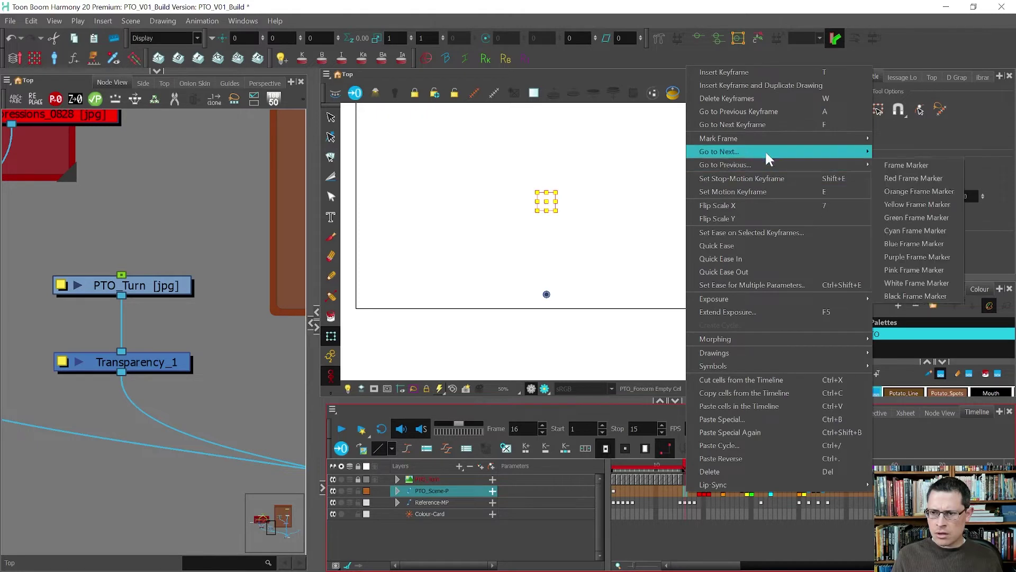
{"action": "mouse_move", "coordinate": [763, 134]}
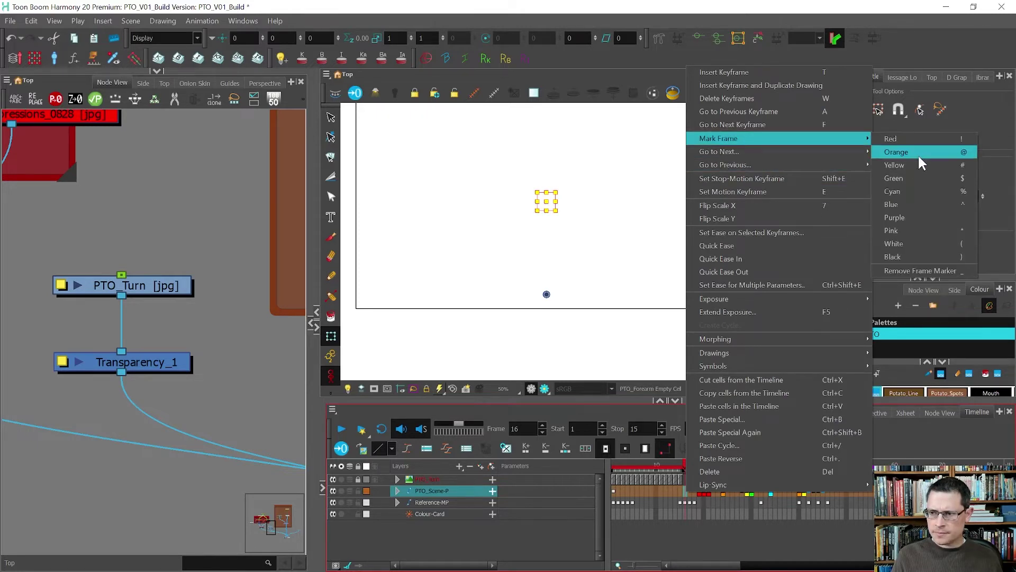
{"action": "left_click", "coordinate": [919, 157]}
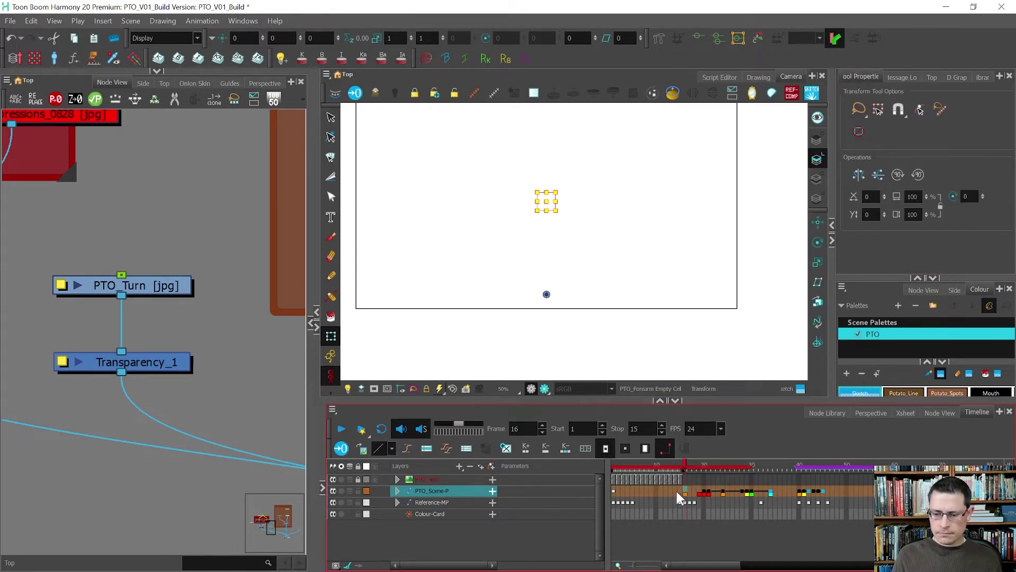
- Unlock the PTO_Turn layer and flip its reference images horizontally, checking several of the turn poses
{"action": "left_click", "coordinate": [631, 479]}
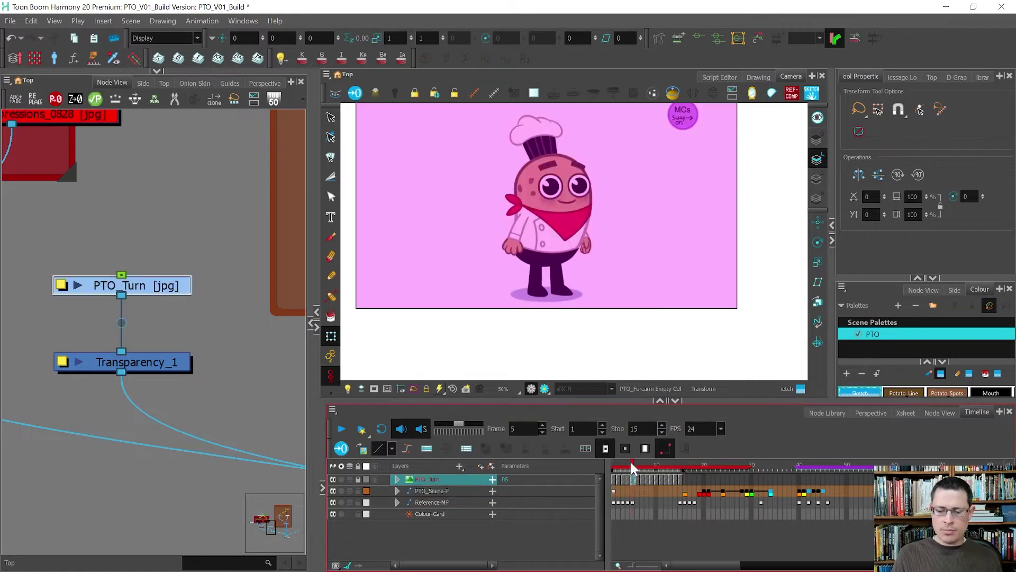
{"action": "mouse_move", "coordinate": [632, 460]}
{"action": "left_mouse_down"}
{"action": "mouse_move", "coordinate": [617, 463]}
{"action": "mouse_move", "coordinate": [665, 455]}
{"action": "mouse_move", "coordinate": [610, 467]}
{"action": "mouse_move", "coordinate": [635, 468]}
{"action": "left_mouse_up"}
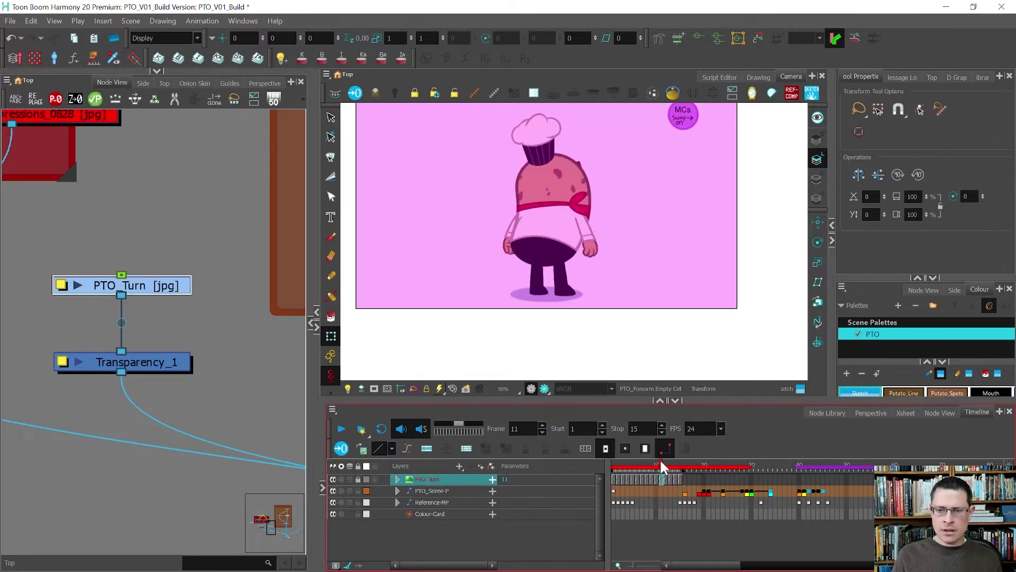
{"action": "left_click_drag", "start_coordinate": [660, 462], "coordinate": [644, 465]}
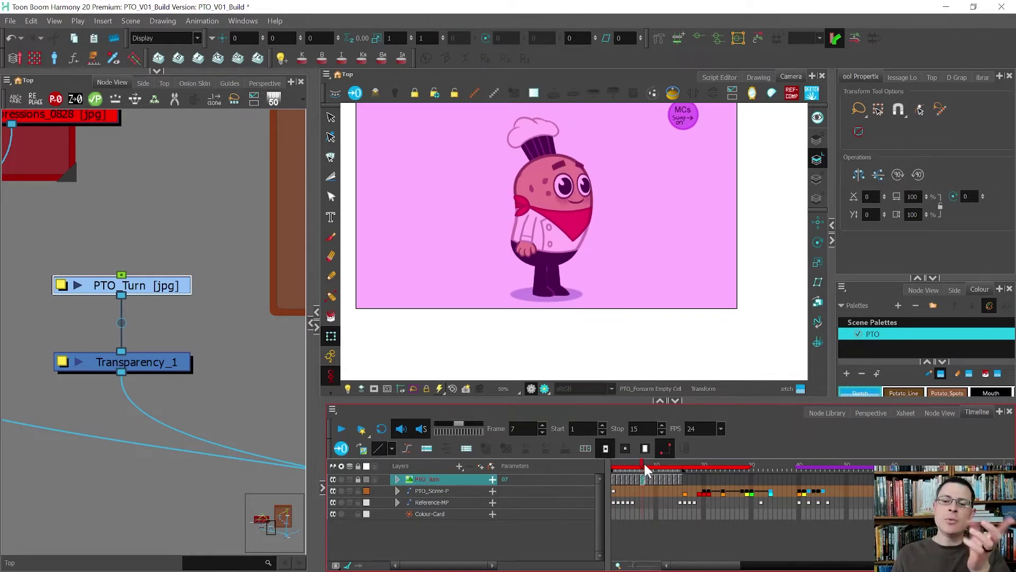
{"action": "left_click", "coordinate": [357, 479]}
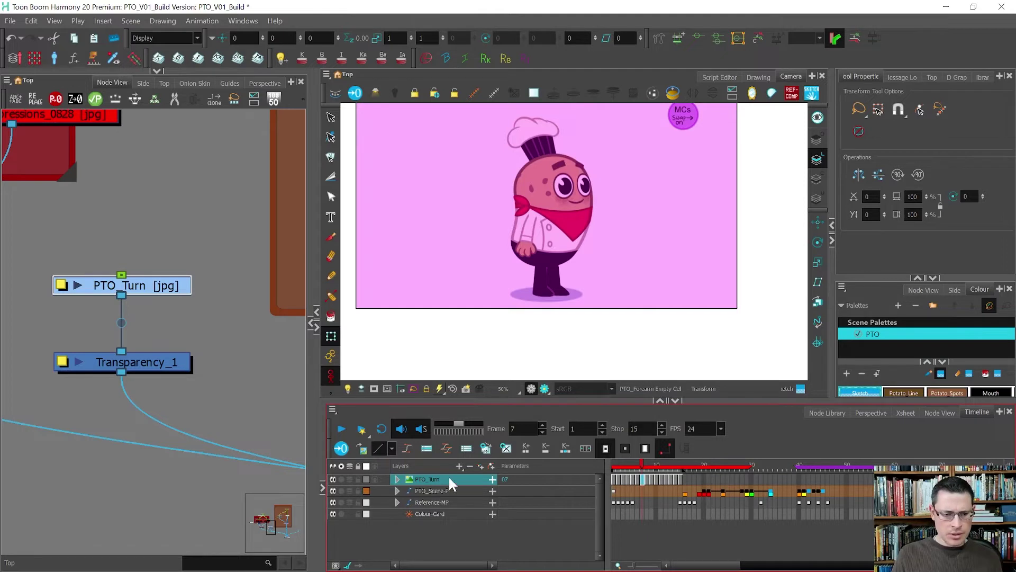
{"action": "left_click", "coordinate": [132, 268]}
{"action": "left_click", "coordinate": [130, 285]}
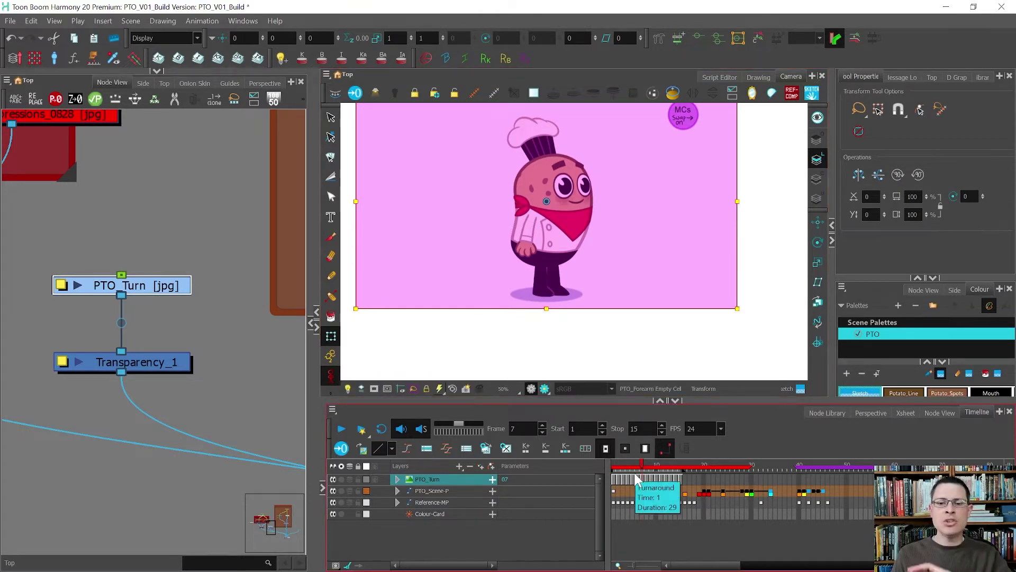
{"action": "left_click", "coordinate": [859, 174]}
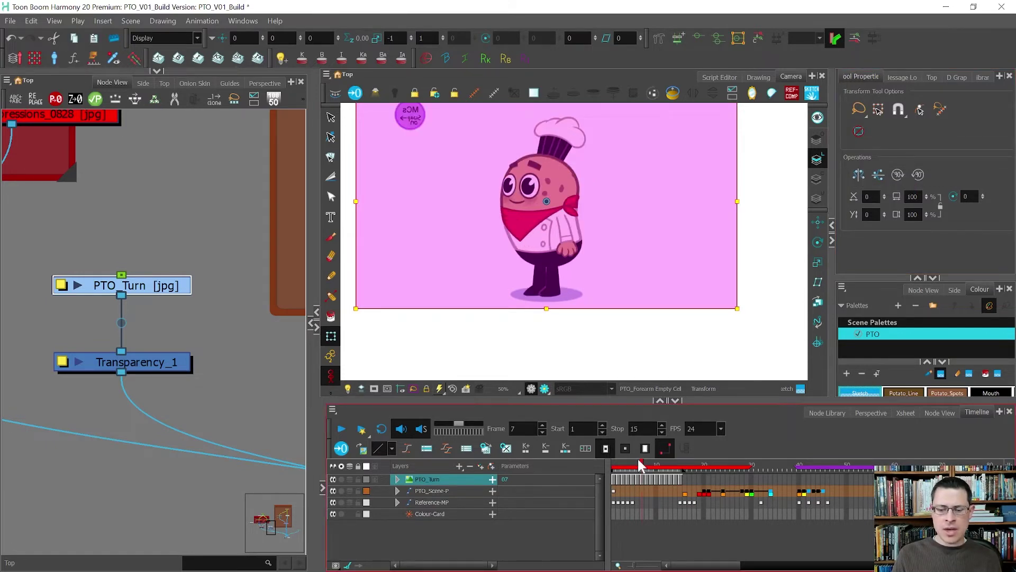
{"action": "left_click_drag", "start_coordinate": [639, 458], "coordinate": [661, 468]}
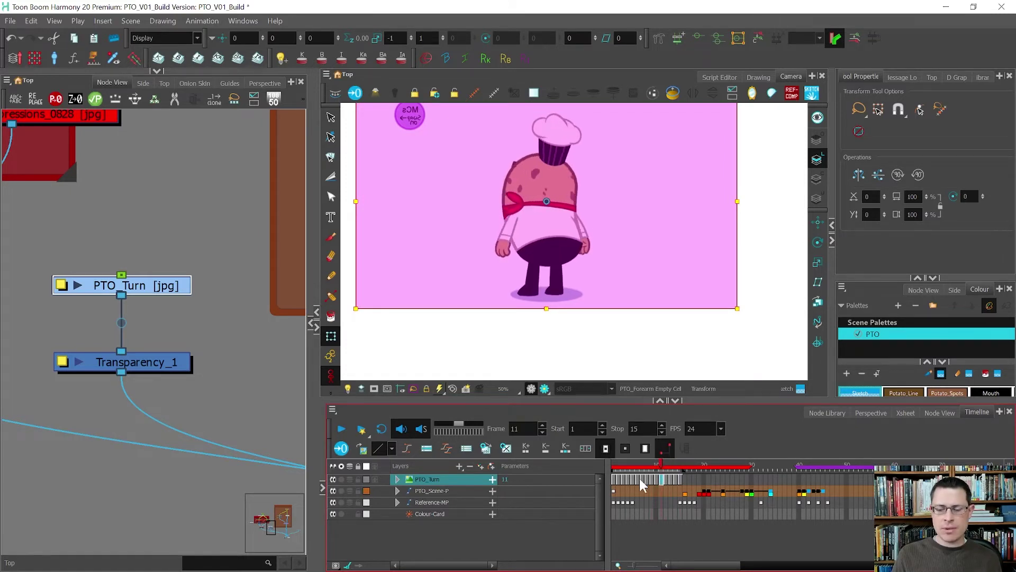
- Cut the PTO_Turn exposures from frames 1 to 15 and paste them back in reverse order starting at frame 1
{"action": "left_click", "coordinate": [613, 478]}
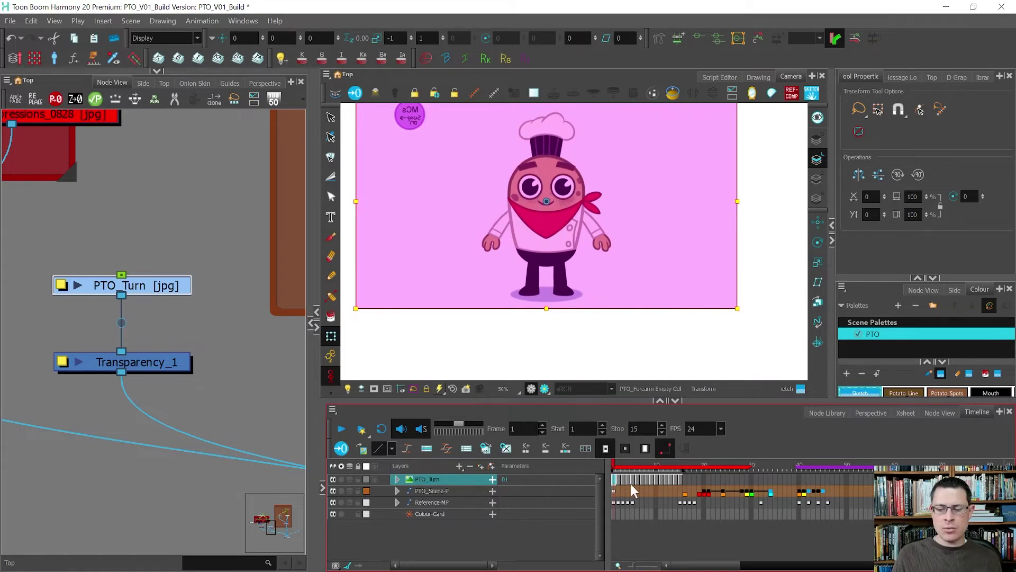
{"action": "left_click", "coordinate": [696, 474]}
{"action": "left_click", "coordinate": [680, 481]}
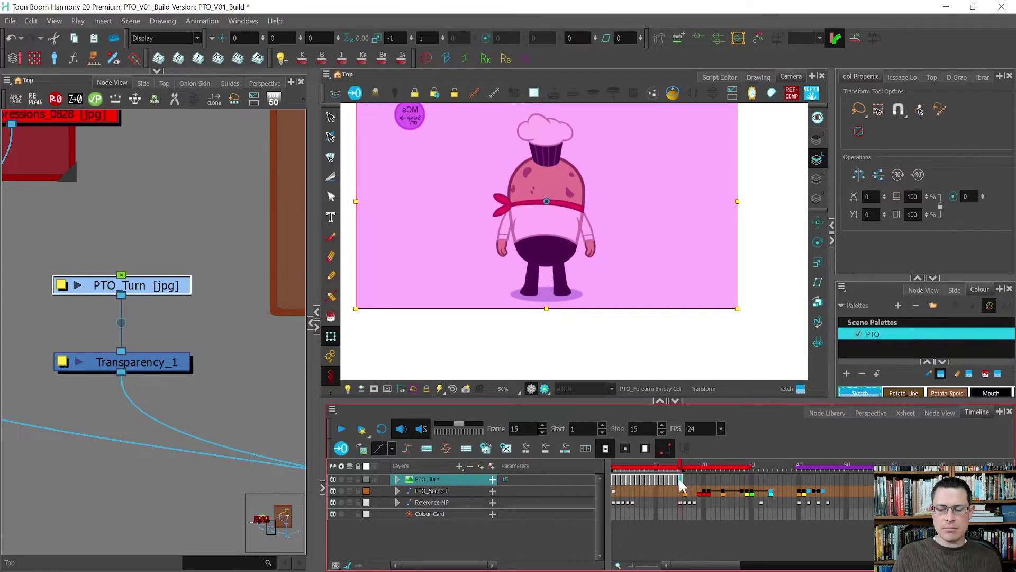
{"action": "left_click", "coordinate": [613, 478]}
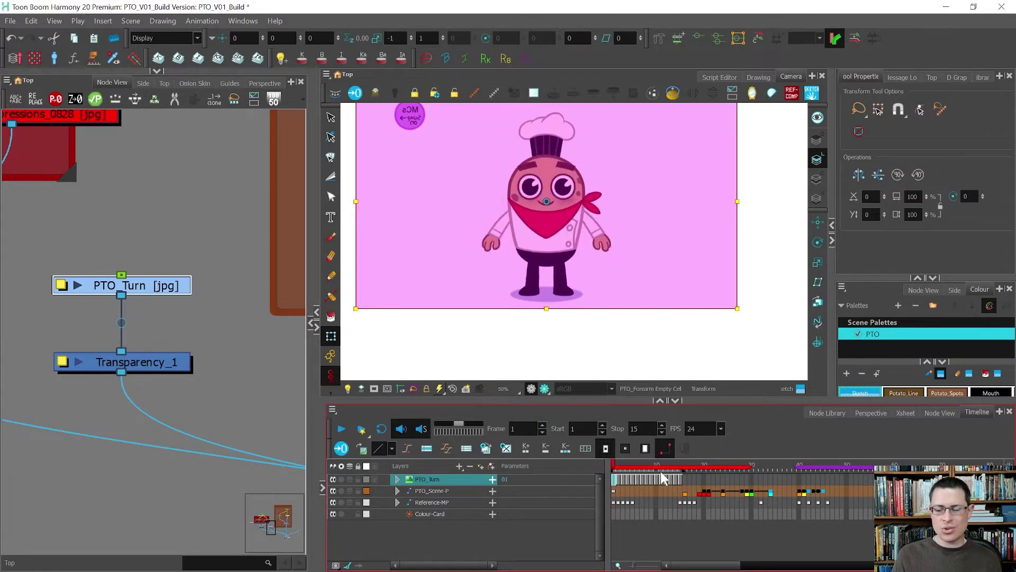
{"action": "left_click", "coordinate": [680, 477], "text": "shift"}
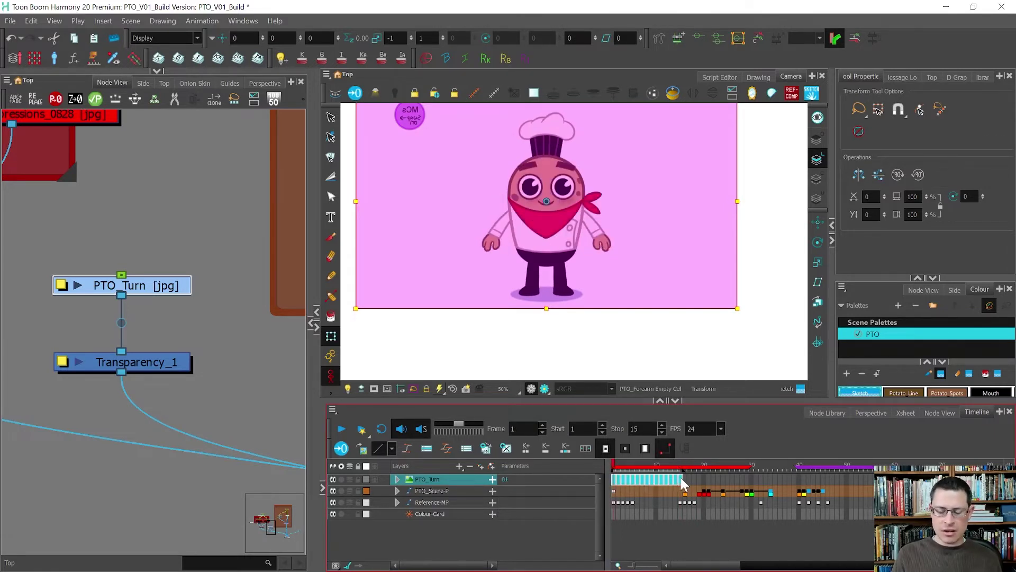
{"action": "key", "text": "Delete"}
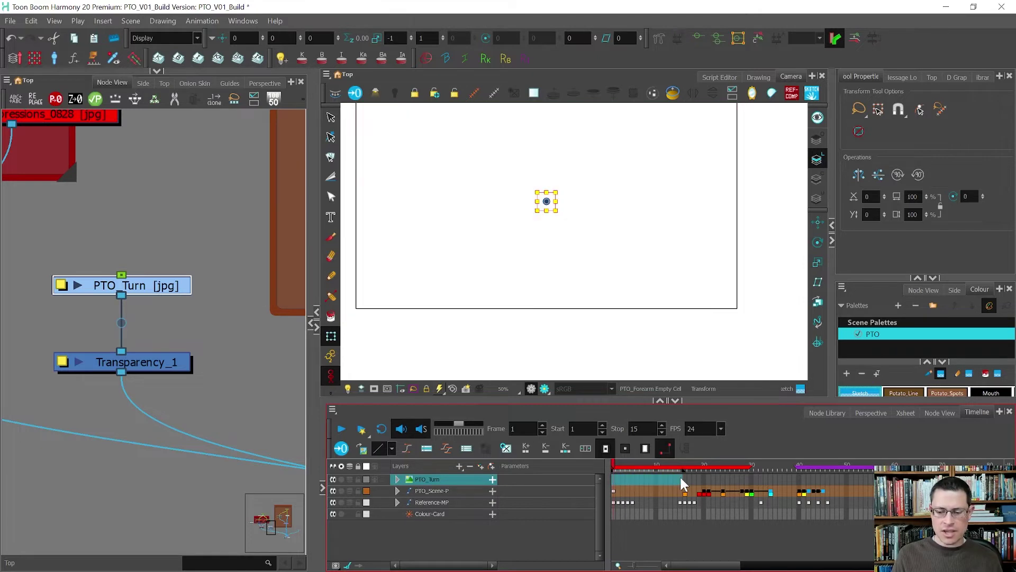
{"action": "right_click", "coordinate": [614, 478]}
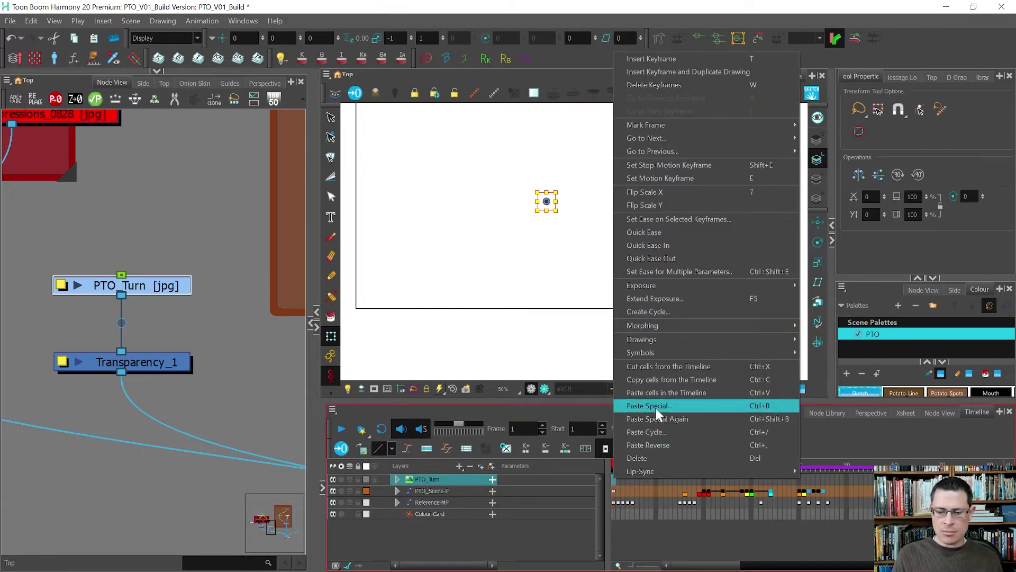
{"action": "left_click", "coordinate": [668, 443]}
- Step through the reversed PTO_Turn images from the start and the rig's own turn poses up to frame 24
{"action": "left_click", "coordinate": [618, 482]}
{"action": "key", "text": "period"}
{"action": "key", "text": "period"}
{"action": "key", "text": "period"}
{"action": "key", "text": "period"}
{"action": "key", "text": "period"}
{"action": "key", "text": "period"}
{"action": "key", "text": "period"}
{"action": "key", "text": "period"}
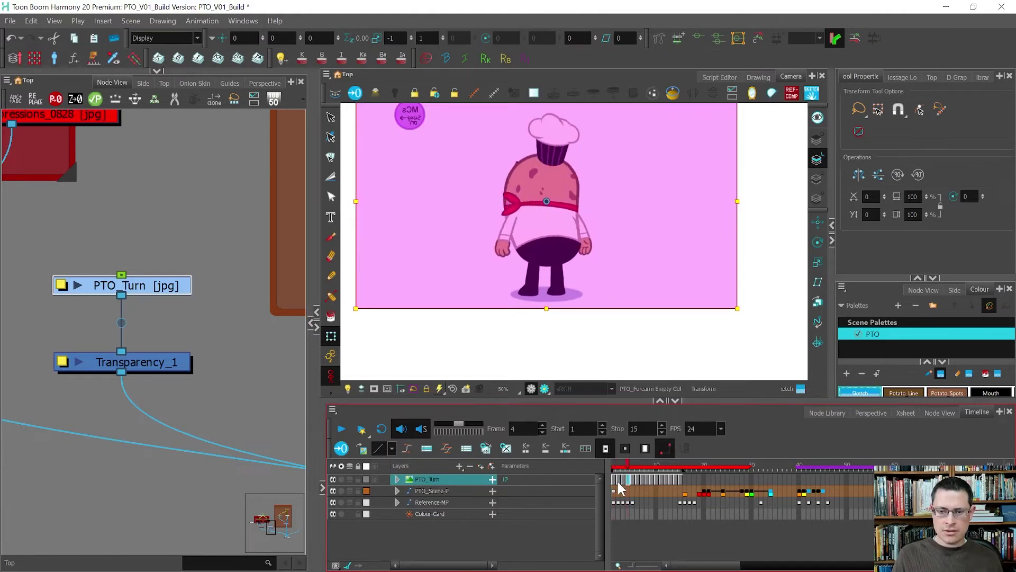
{"action": "left_click", "coordinate": [703, 478]}
{"action": "key", "text": "period"}
{"action": "key", "text": "period"}
{"action": "key", "text": "period"}
{"action": "key", "text": "period"}
{"action": "key", "text": "period"}
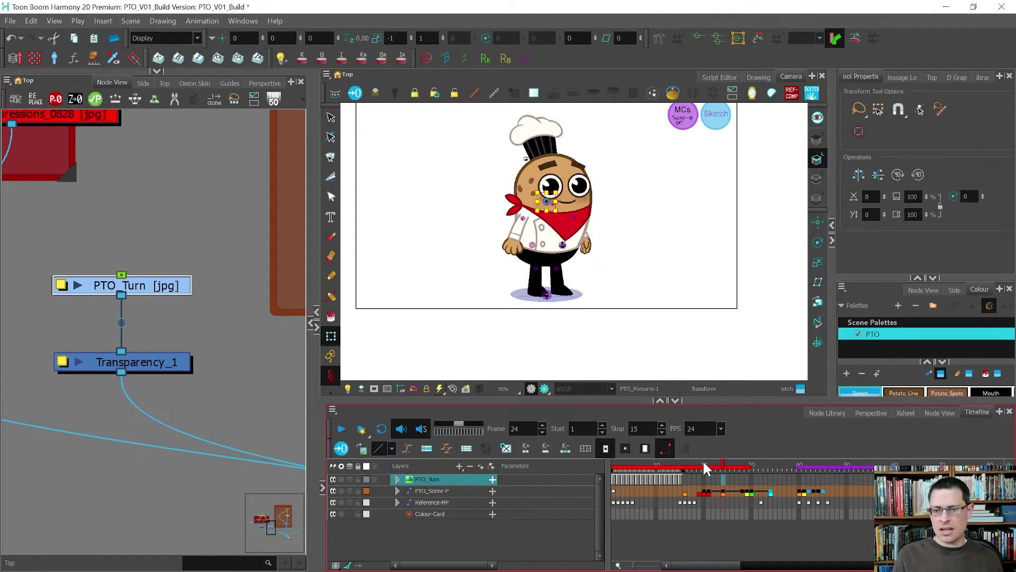
- Move the 15 PTO_Turn exposures so they end at frame 20, and step through frames 19 to 22 to check the transition
{"action": "left_click_drag", "start_coordinate": [680, 475], "coordinate": [610, 478]}
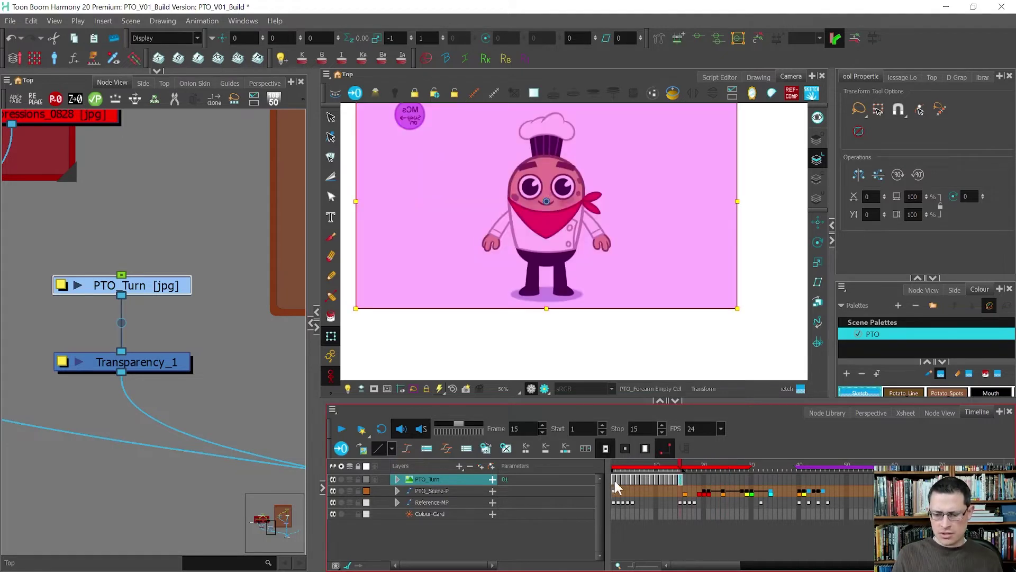
{"action": "left_click_drag", "start_coordinate": [680, 478], "coordinate": [702, 478]}
{"action": "left_click", "coordinate": [707, 479]}
{"action": "key", "text": "comma"}
{"action": "key", "text": "comma"}
{"action": "key", "text": "comma"}
{"action": "key", "text": "comma"}
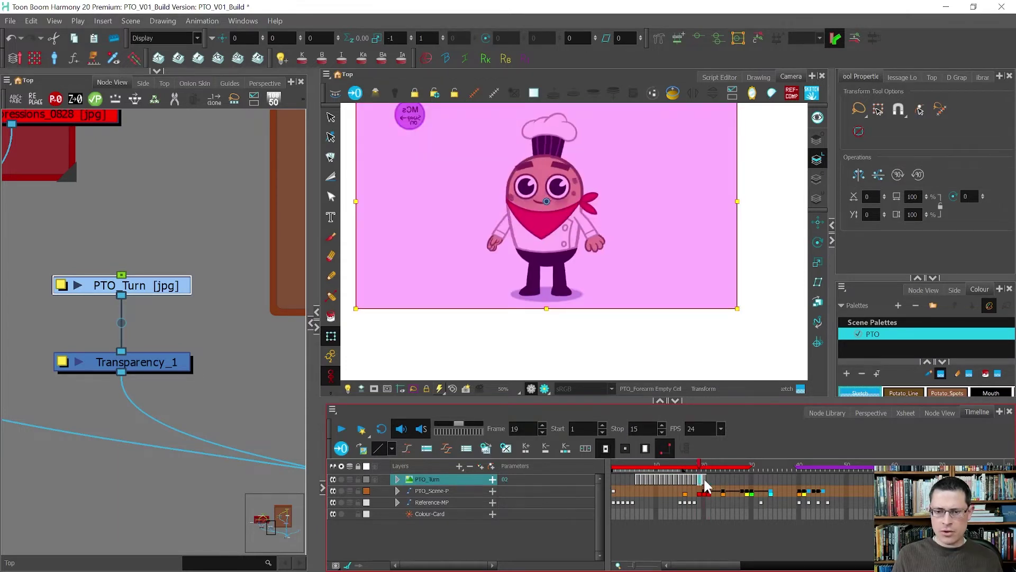
{"action": "key", "text": "period"}
{"action": "key", "text": "period"}
{"action": "key", "text": "period"}
{"action": "key", "text": "period"}
{"action": "key", "text": "period"}
{"action": "key", "text": "period"}
{"action": "key", "text": "period"}
{"action": "key", "text": "period"}
{"action": "key", "text": "period"}
{"action": "key", "text": "period"}
{"action": "key", "text": "period"}
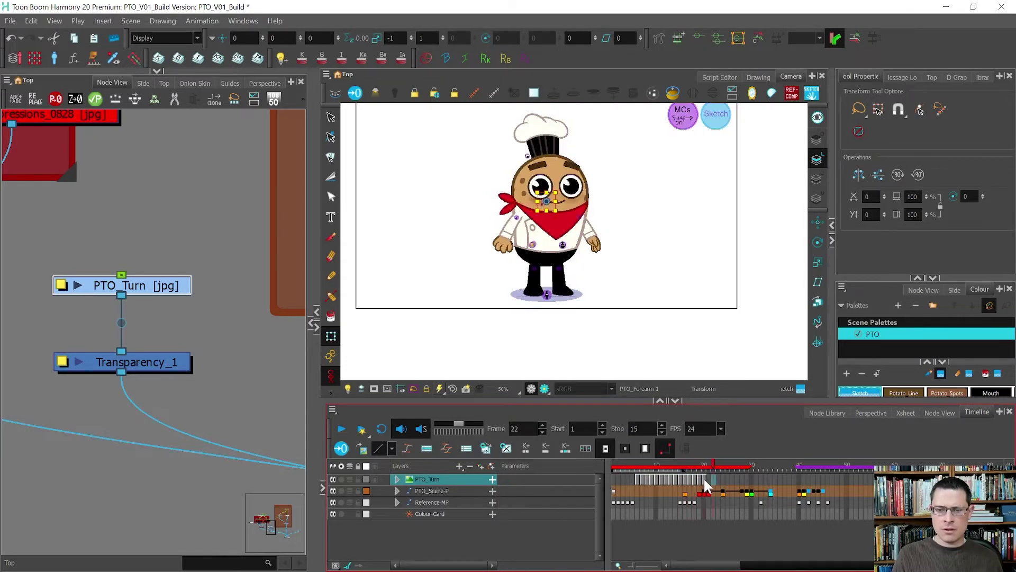
- Step through the combined turnaround between frames 29 and 7 to examine how the rig poses run into the flipped reference
{"action": "key", "text": "comma"}
{"action": "key", "text": "comma"}
{"action": "key", "text": "comma"}
{"action": "key", "text": "comma"}
{"action": "key", "text": "comma"}
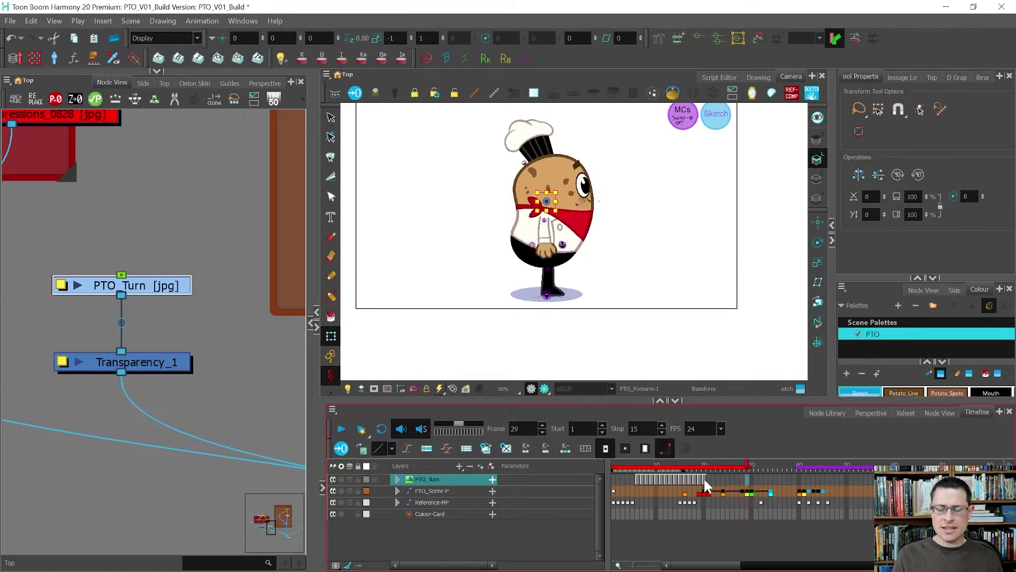
{"action": "key", "text": "comma"}
{"action": "key", "text": "comma"}
{"action": "key", "text": "comma"}
{"action": "key", "text": "comma"}
{"action": "key", "text": "comma"}
{"action": "key", "text": "comma"}
{"action": "key", "text": "comma"}
{"action": "key", "text": "comma"}
{"action": "key", "text": "comma"}
{"action": "key", "text": "comma"}
{"action": "key", "text": "comma"}
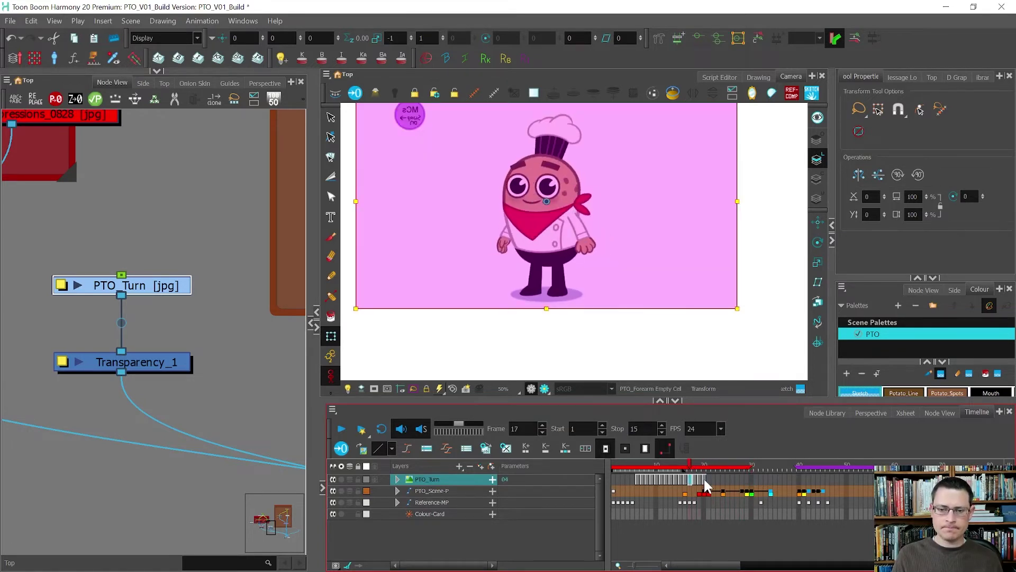
{"action": "key", "text": "comma"}
{"action": "key", "text": "comma"}
{"action": "key", "text": "comma"}
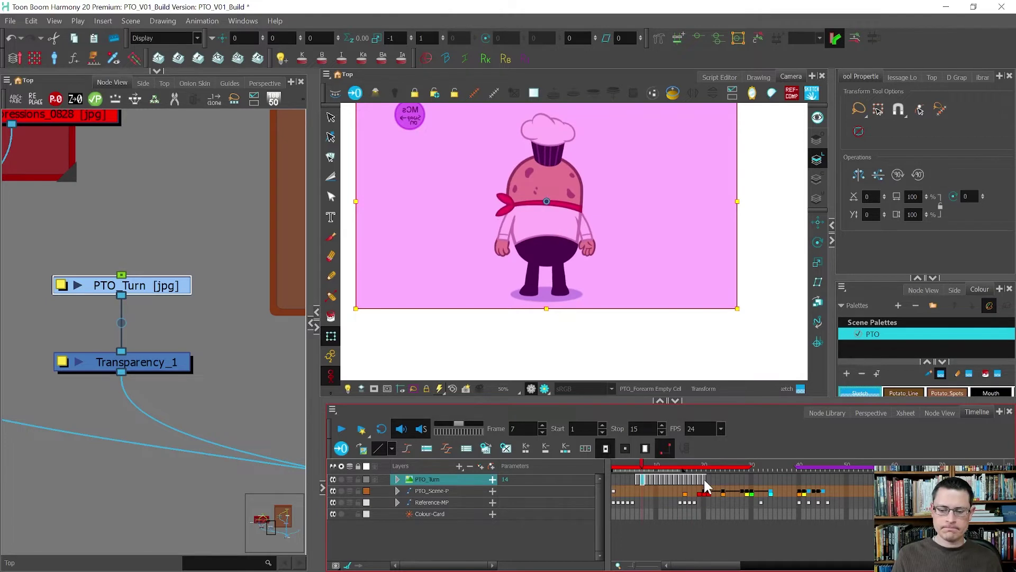
{"action": "key", "text": "period"}
{"action": "key", "text": "period"}
{"action": "key", "text": "period"}
{"action": "key", "text": "period"}
{"action": "key", "text": "period"}
{"action": "key", "text": "period"}
{"action": "key", "text": "period"}
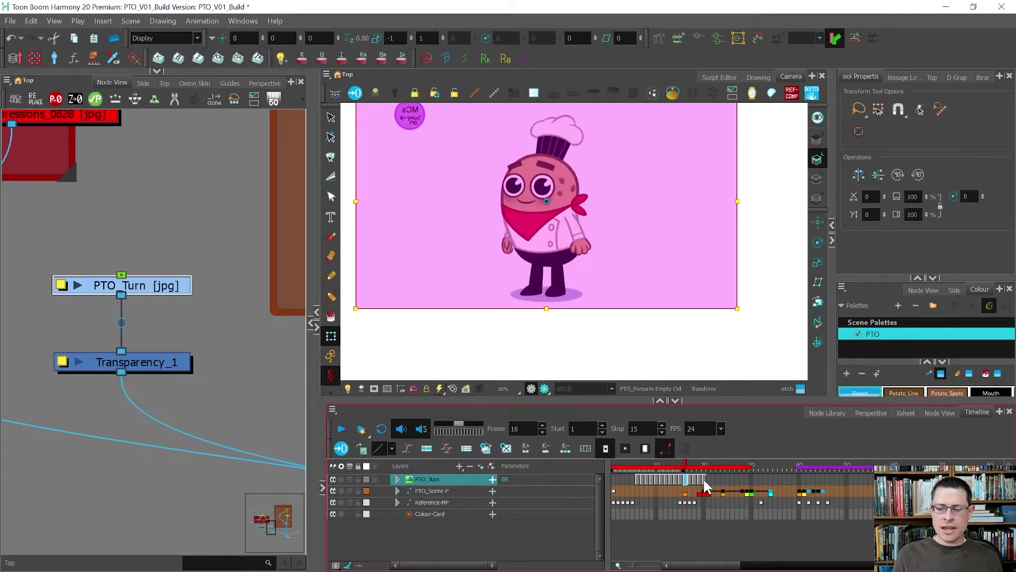
- Compare the reference turn poses between the side view at frame 11 and the three-quarter view at frame 16
{"action": "key", "text": "comma"}
{"action": "key", "text": "comma"}
{"action": "key", "text": "comma"}
{"action": "key", "text": "comma"}
{"action": "key", "text": "comma"}
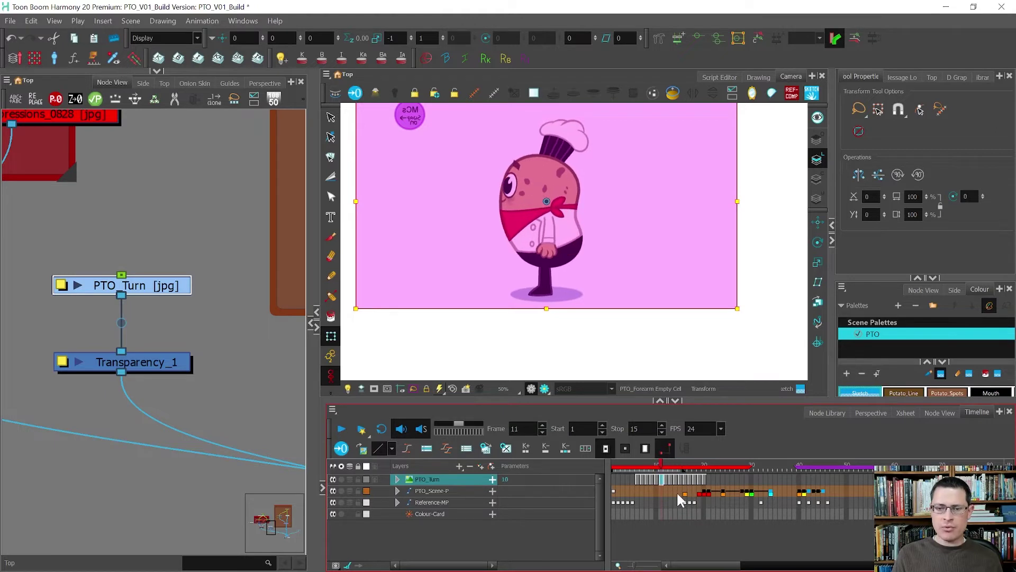
{"action": "key", "text": "period"}
{"action": "key", "text": "period"}
{"action": "key", "text": "period"}
{"action": "key", "text": "period"}
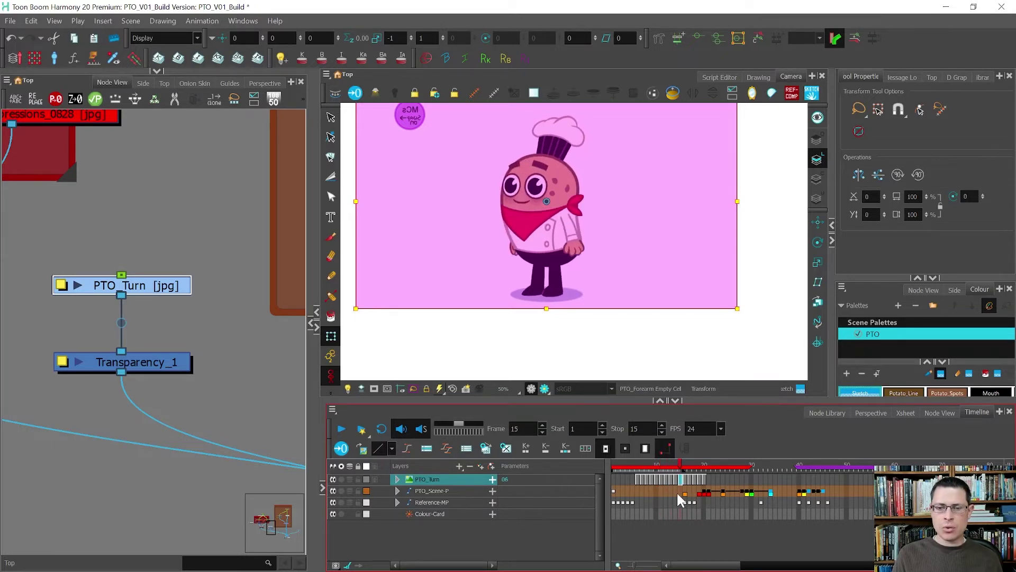
{"action": "key", "text": "period"}
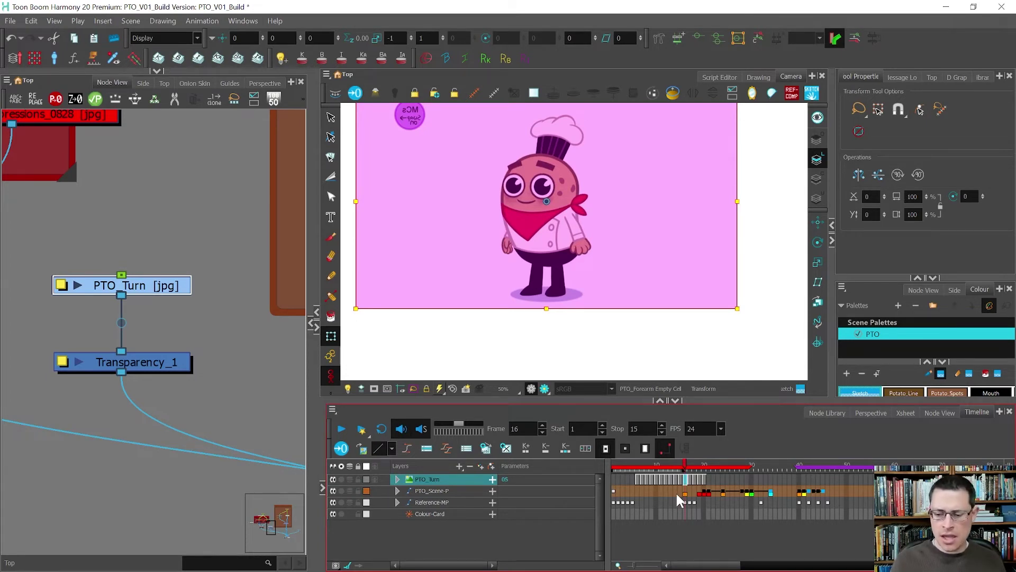
- Turn on animate mode for posing the rig and save the scene
{"action": "left_click", "coordinate": [327, 355]}
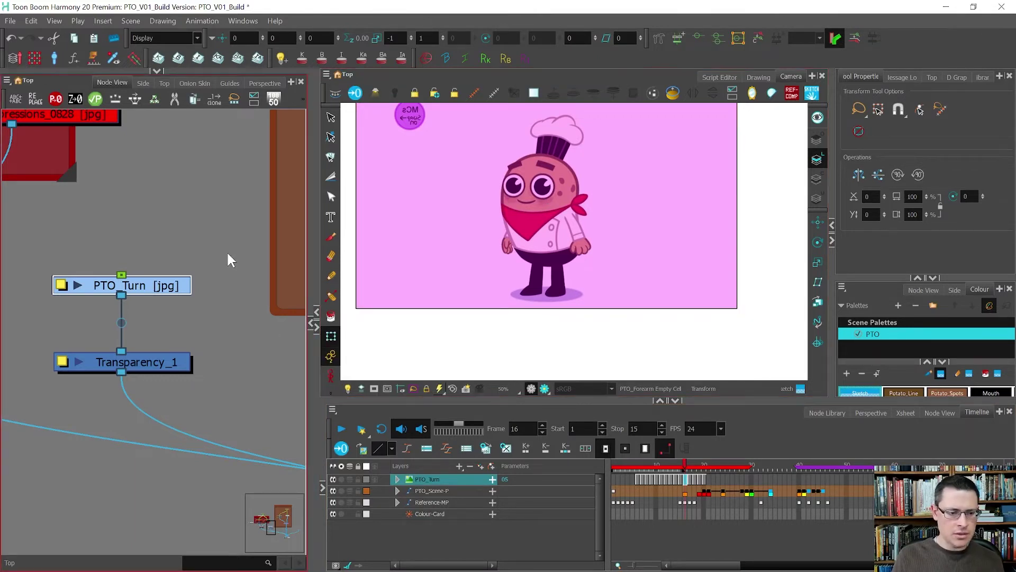
{"action": "left_click", "coordinate": [415, 93]}
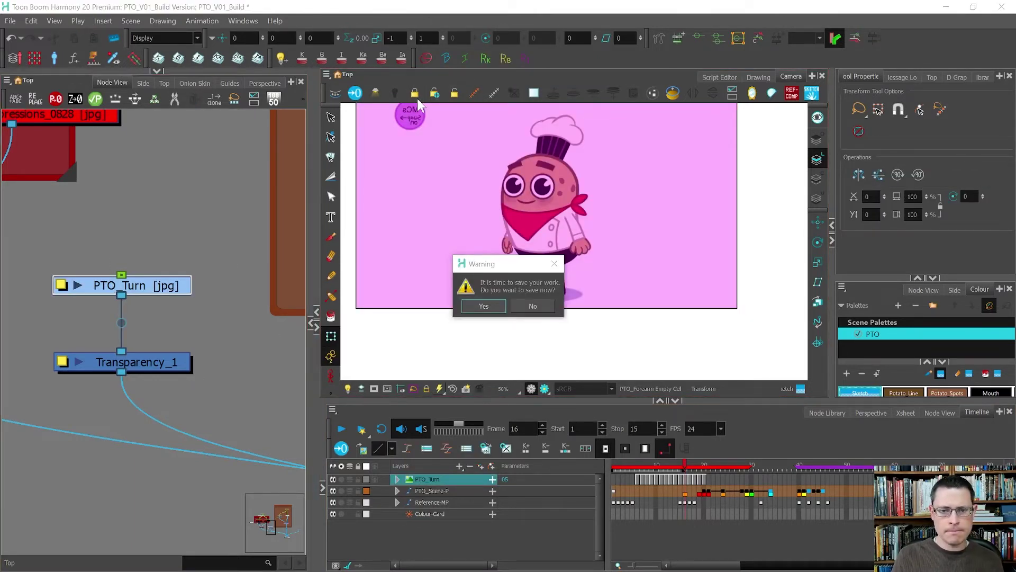
{"action": "left_click", "coordinate": [488, 308]}
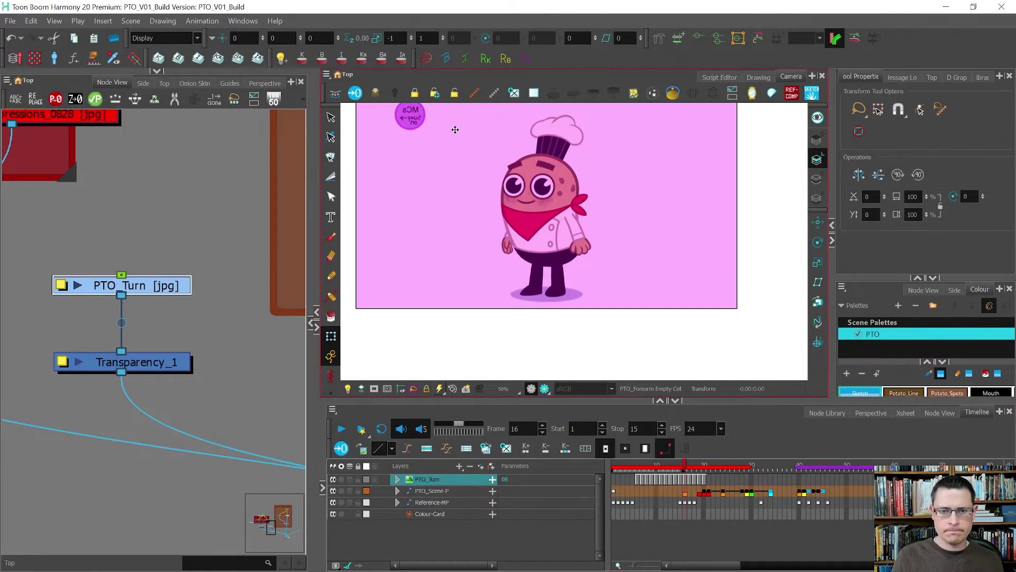
- Lock the PTO_Turn reference layer so it cannot be selected in the camera view
{"action": "left_click", "coordinate": [416, 93]}
{"action": "left_click", "coordinate": [366, 358]}
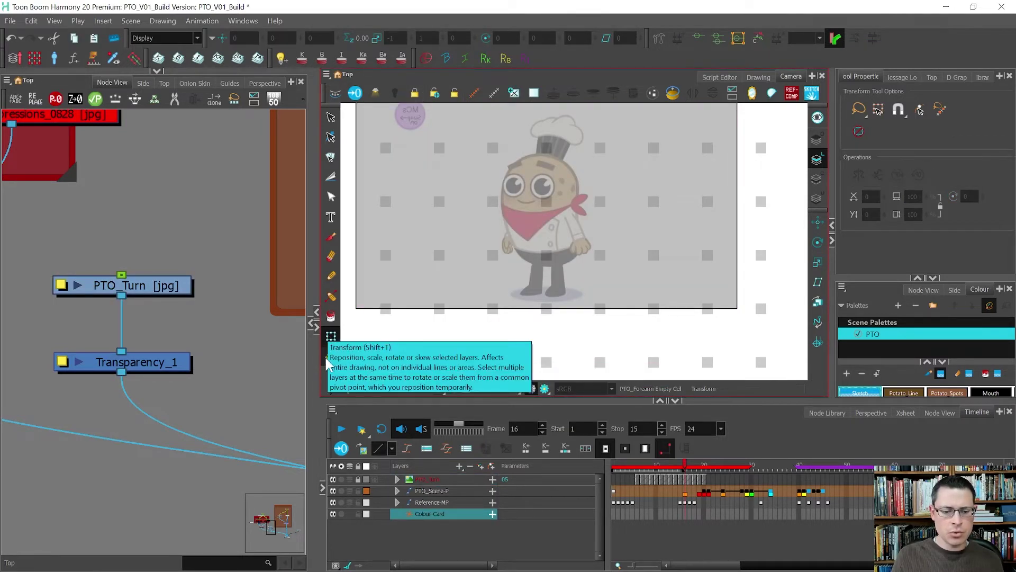
{"action": "scroll", "coordinate": [564, 194], "scroll_direction": "up", "scroll_amount": 1}
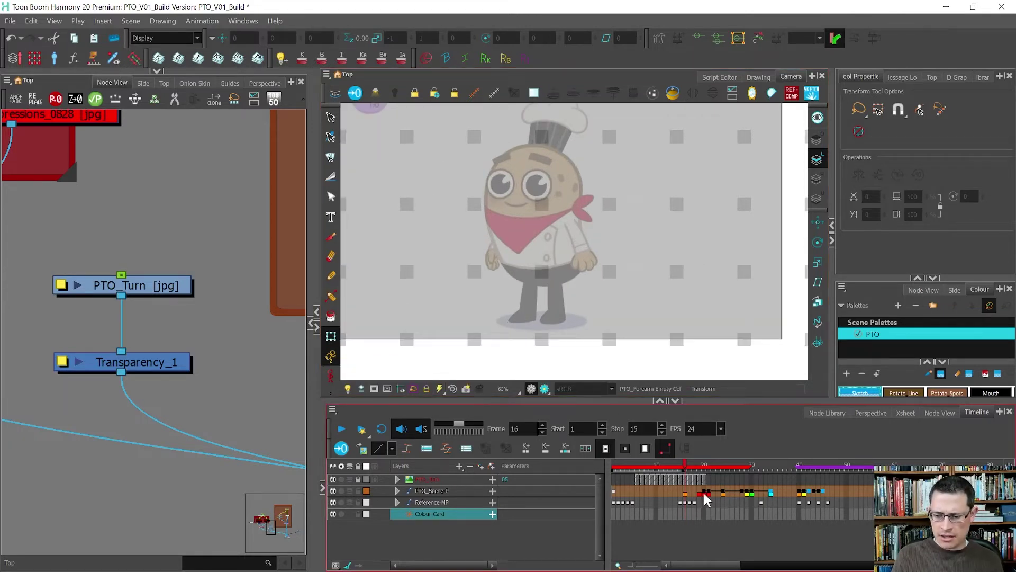
- Copy the front pose of PTO_Scene-P from frame 20 onto frame 16 and change that frame's mark
{"action": "left_click", "coordinate": [703, 492]}
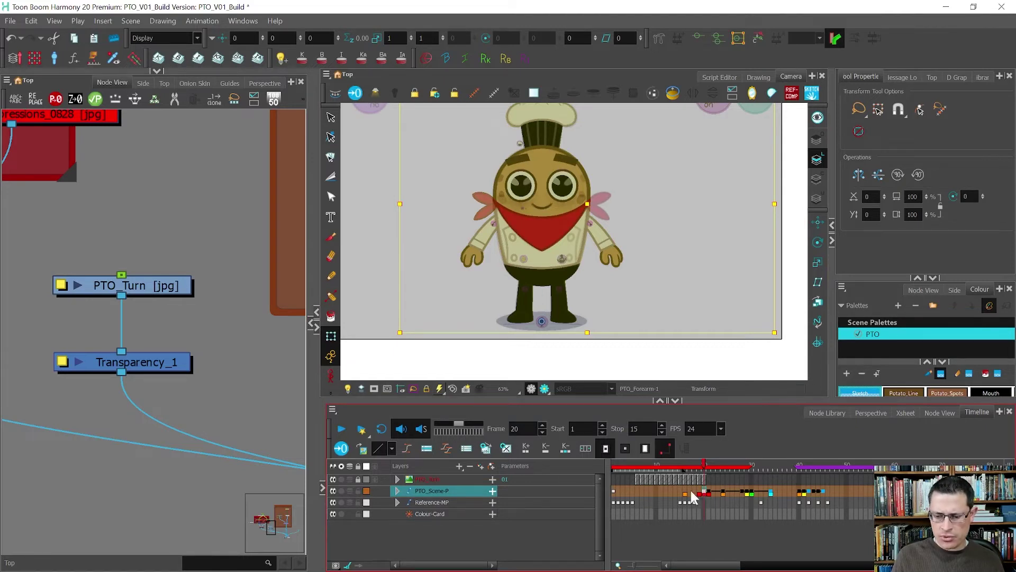
{"action": "left_click", "coordinate": [684, 491]}
{"action": "key", "text": "ctrl+v"}
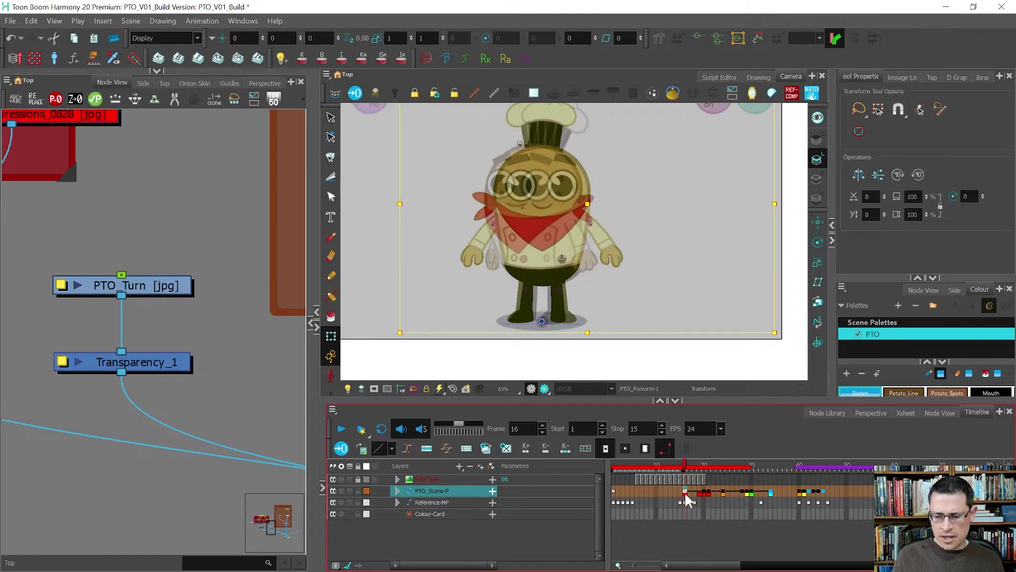
{"action": "right_click", "coordinate": [687, 501]}
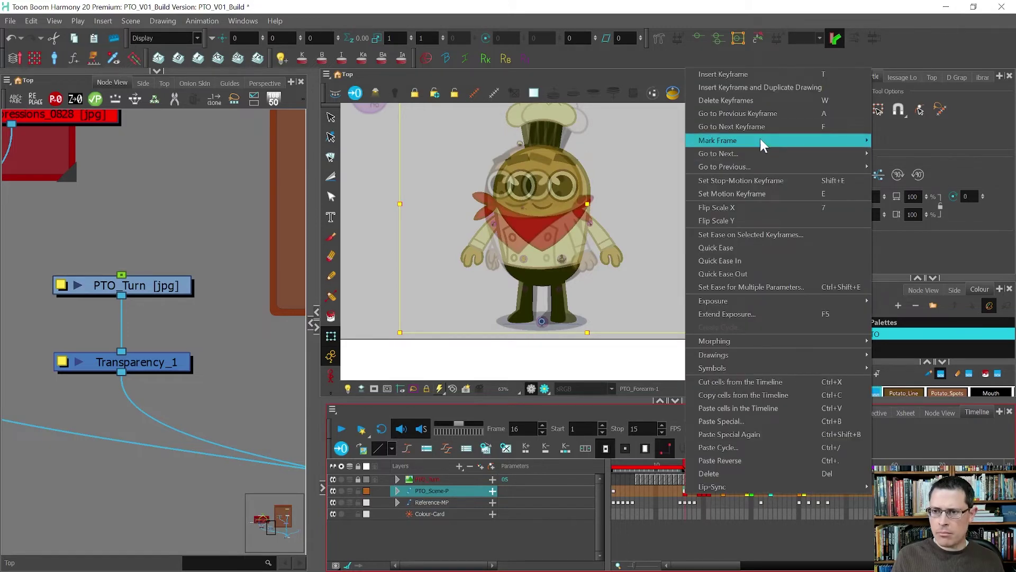
{"action": "mouse_move", "coordinate": [760, 139]}
{"action": "left_click", "coordinate": [906, 154]}
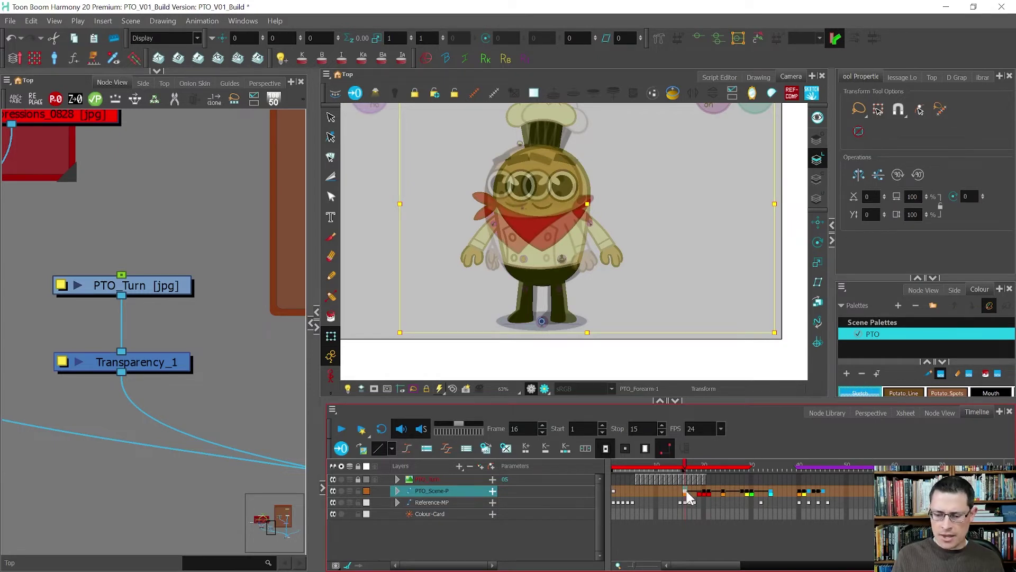
- Select the torso's parent peg and locate PTO_Torso_Hat-MP in the rig's node network
{"action": "scroll", "coordinate": [530, 205], "scroll_direction": "up", "scroll_amount": 1}
{"action": "left_click", "coordinate": [534, 211]}
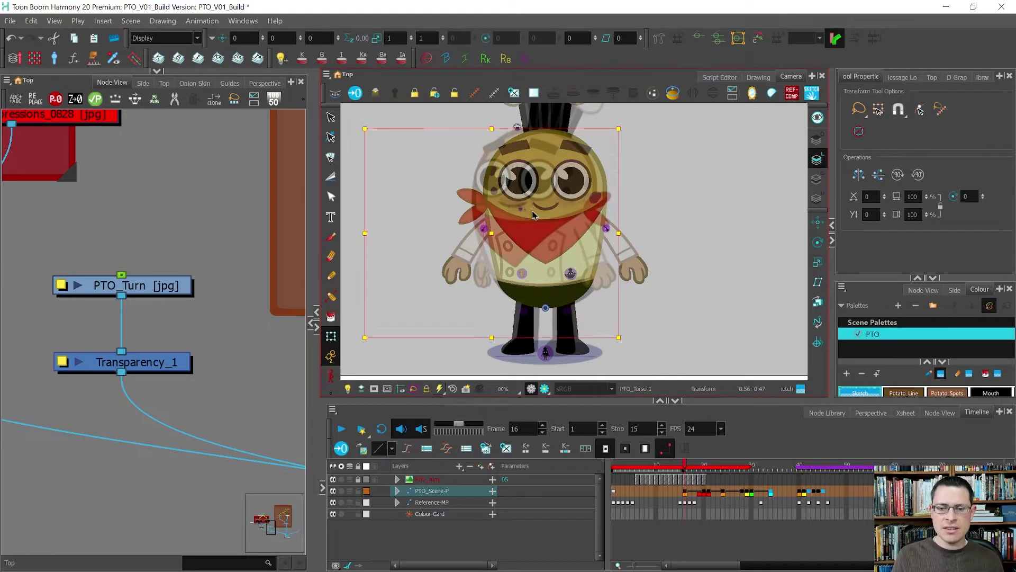
{"action": "key", "text": "b"}
{"action": "key", "text": "b"}
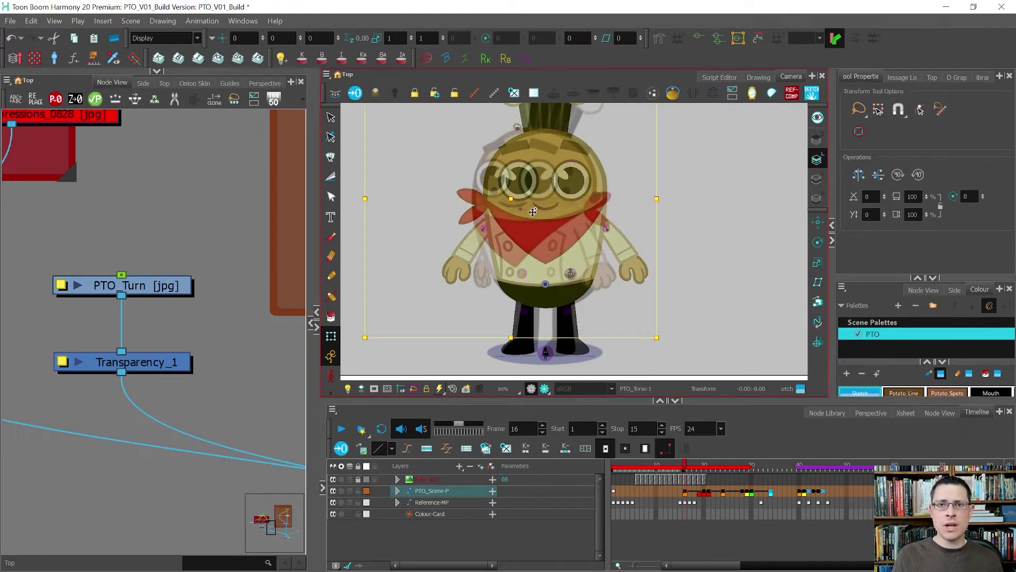
{"action": "key", "text": "b"}
{"action": "key", "text": "shift+b"}
{"action": "key", "text": "o"}
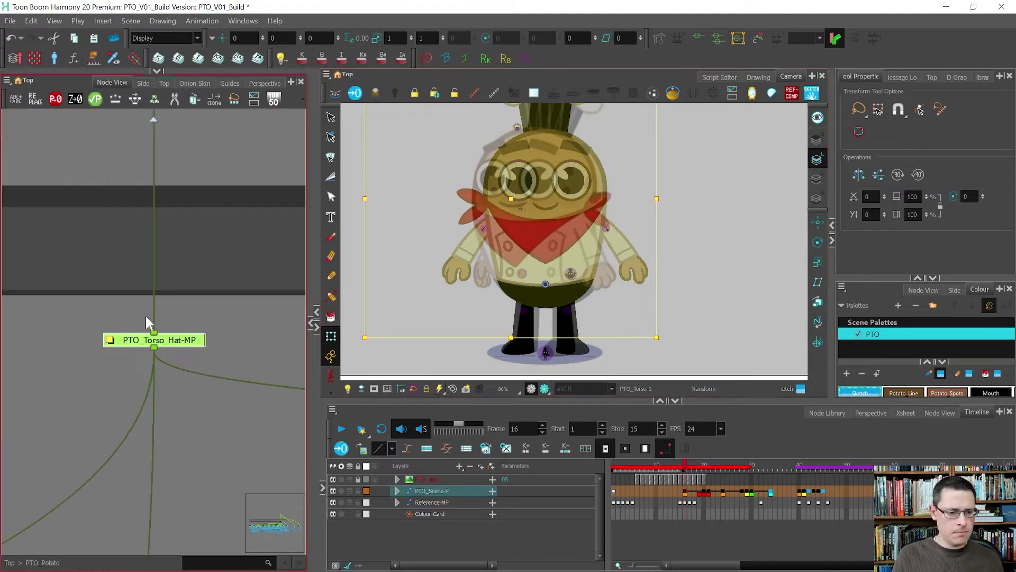
- Try moving the whole character sideways with the PTO_Master-P peg, and undo the move
{"action": "scroll", "coordinate": [150, 314], "scroll_direction": "down", "scroll_amount": 5}
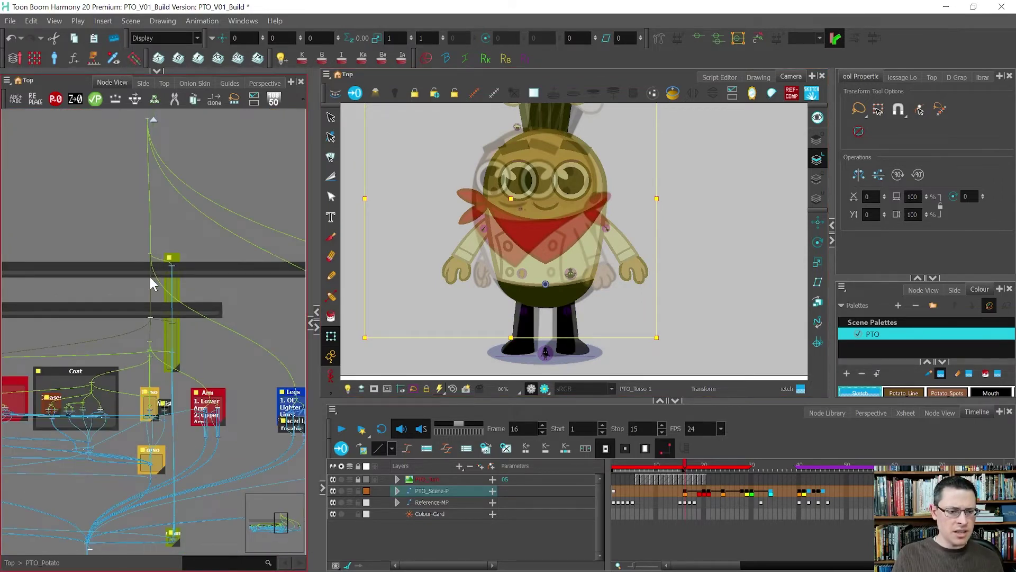
{"action": "scroll", "coordinate": [150, 265], "scroll_direction": "up", "scroll_amount": 5}
{"action": "left_click", "coordinate": [79, 241]}
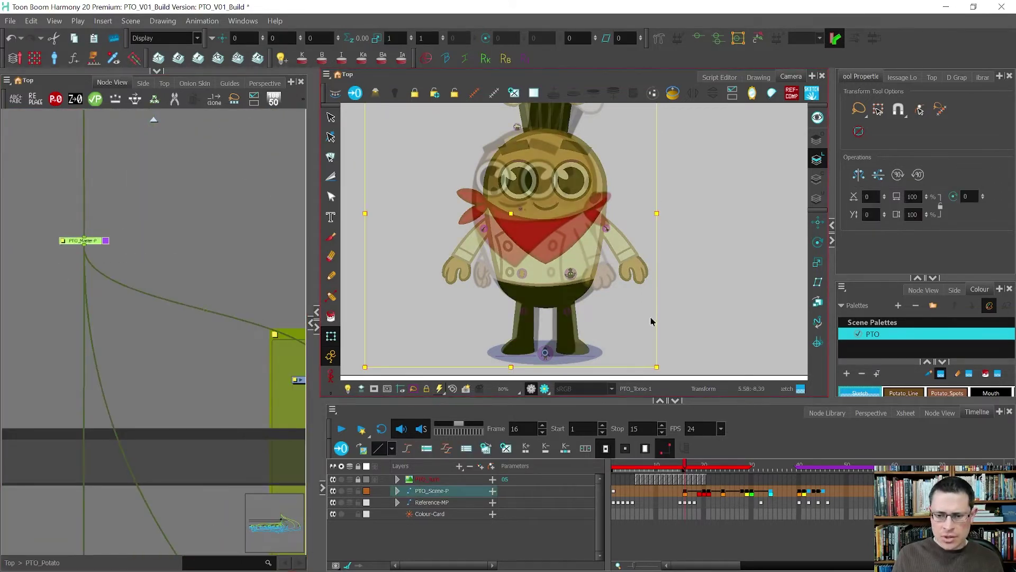
{"action": "left_click_drag", "start_coordinate": [537, 303], "coordinate": [584, 301]}
{"action": "key", "text": "ctrl+z"}
- Try shifting the upper body with the PTO_Torso_Hat-MP peg, and undo the shift
{"action": "scroll", "coordinate": [184, 266], "scroll_direction": "down", "scroll_amount": 4}
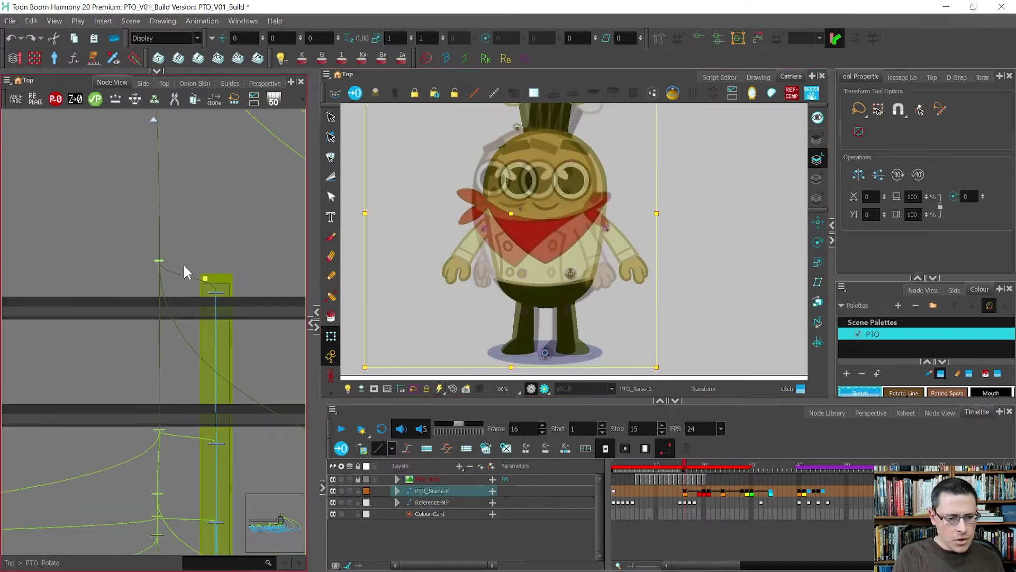
{"action": "scroll", "coordinate": [194, 332], "scroll_direction": "up", "scroll_amount": 5}
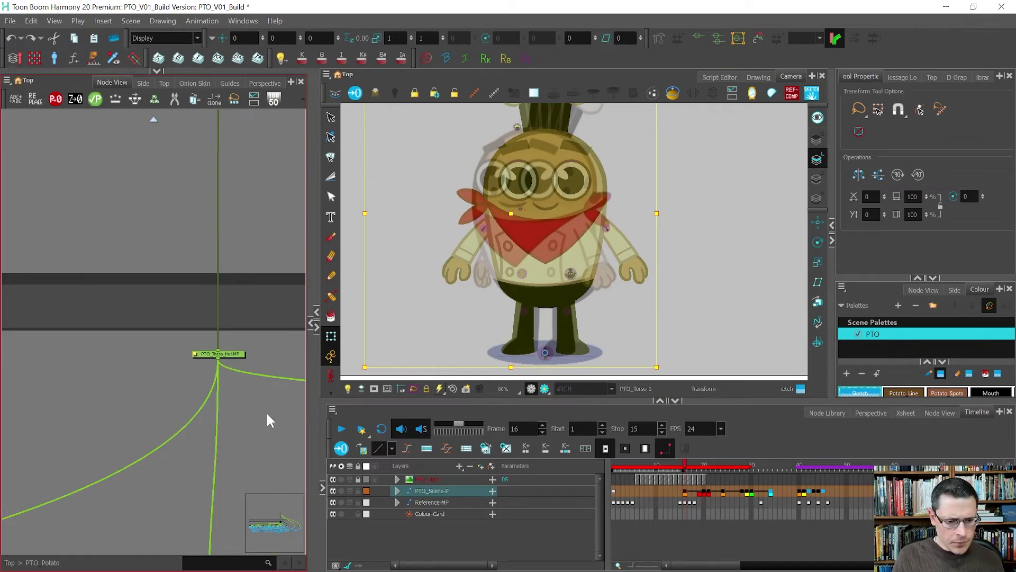
{"action": "left_click_drag", "start_coordinate": [266, 414], "coordinate": [180, 314]}
{"action": "left_click_drag", "start_coordinate": [503, 267], "coordinate": [461, 265]}
{"action": "key", "text": "ctrl+z"}
- Find the PTO_Hat-MP peg in the X Flip Here group and select it
{"action": "scroll", "coordinate": [266, 300], "scroll_direction": "down", "scroll_amount": 5}
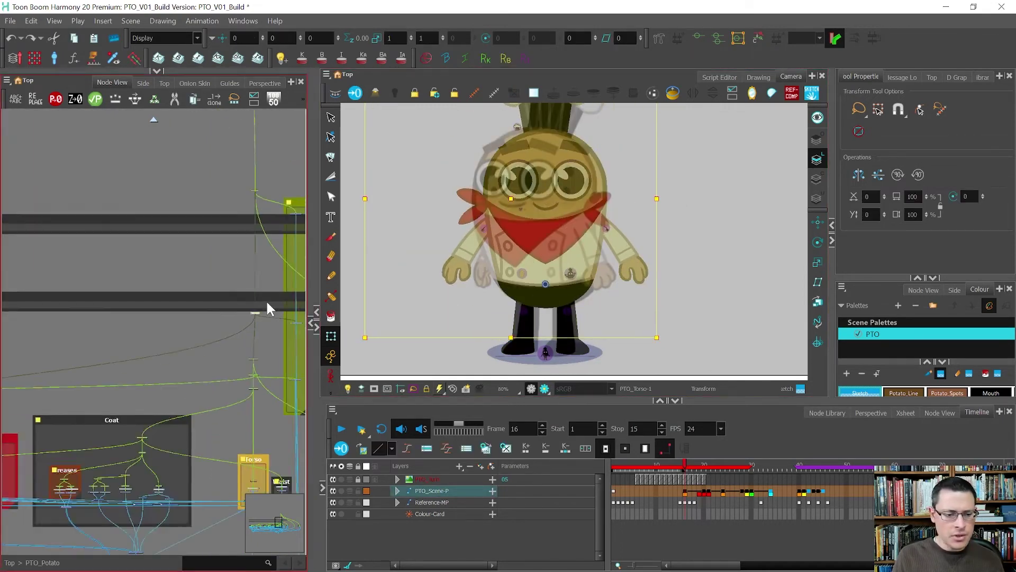
{"action": "scroll", "coordinate": [40, 347], "scroll_direction": "up", "scroll_amount": 5}
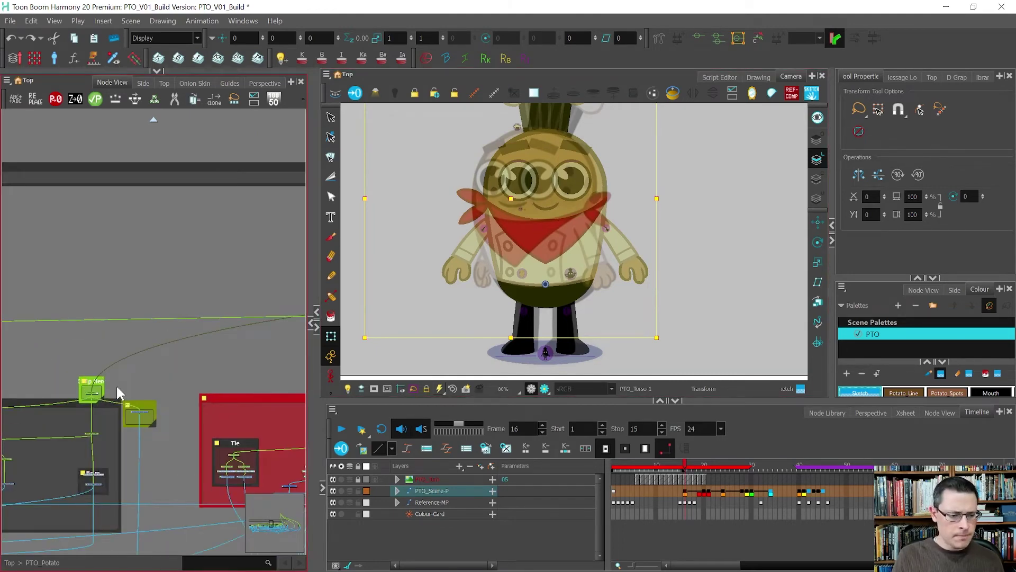
{"action": "scroll", "coordinate": [85, 395], "scroll_direction": "up", "scroll_amount": 5}
{"action": "left_click", "coordinate": [77, 387]}
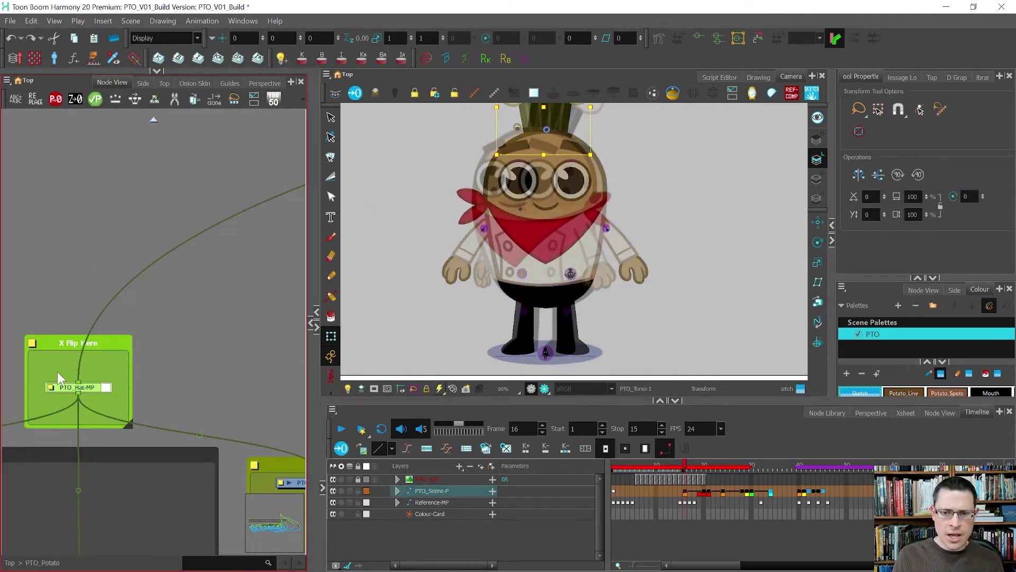
- Move the facial features and spots with PTO_Facial_Features_Spots-MP so they line up with the three-quarter reference face
{"action": "scroll", "coordinate": [233, 370], "scroll_direction": "down", "scroll_amount": 6}
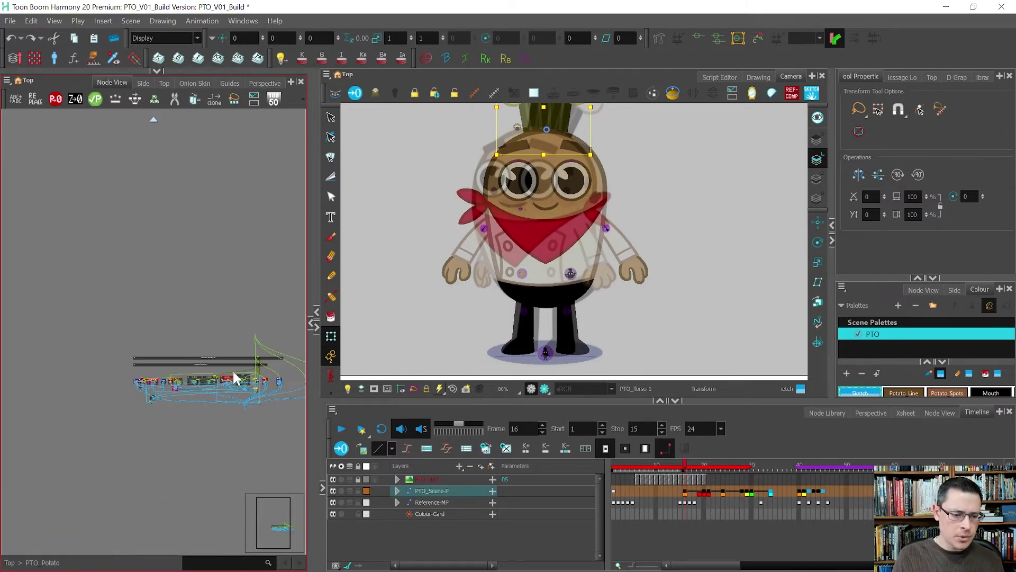
{"action": "scroll", "coordinate": [233, 370], "scroll_direction": "up", "scroll_amount": 10}
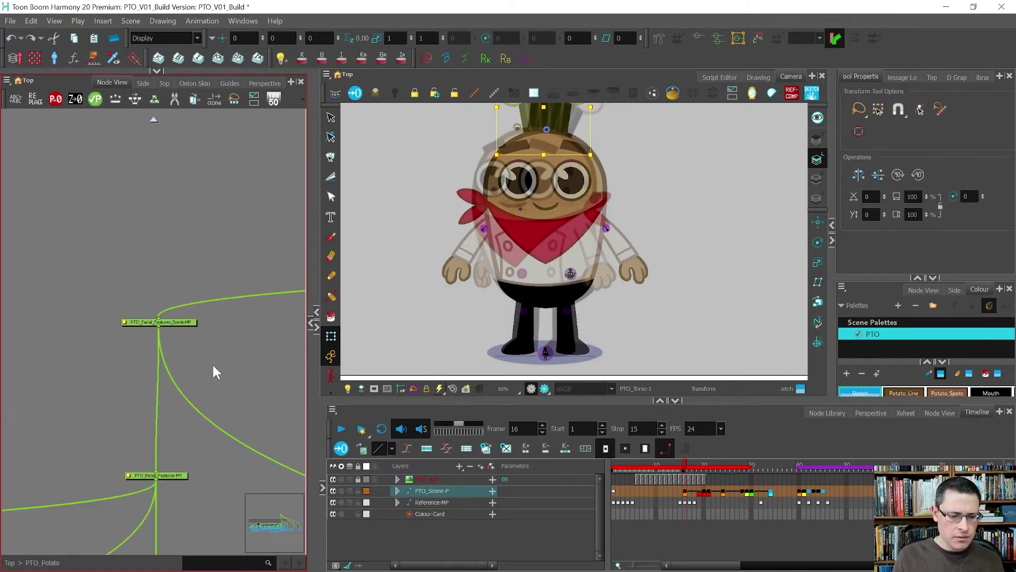
{"action": "left_click", "coordinate": [139, 321]}
{"action": "scroll", "coordinate": [550, 169], "scroll_direction": "up", "scroll_amount": 2}
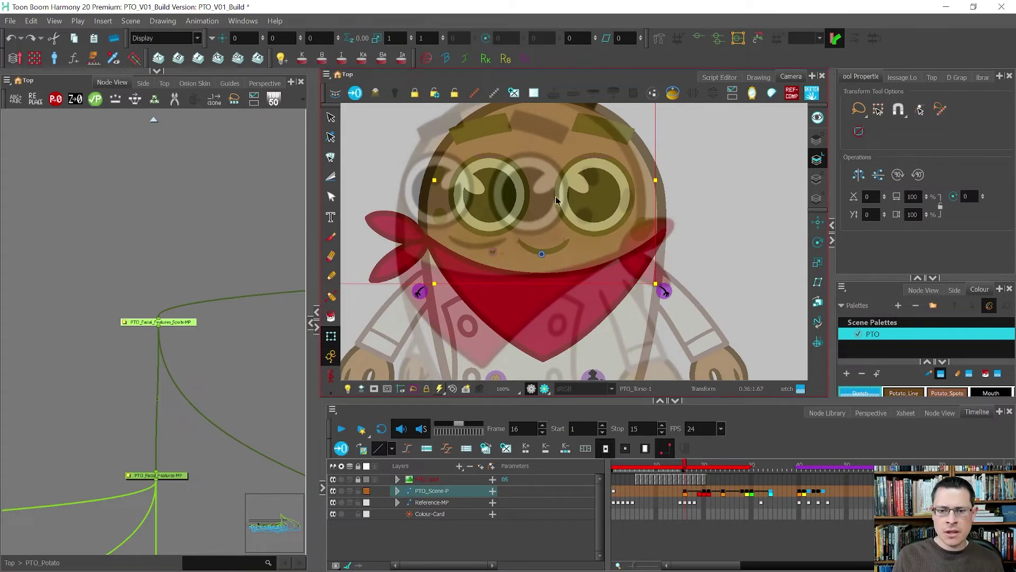
{"action": "left_click_drag", "start_coordinate": [582, 233], "coordinate": [517, 230]}
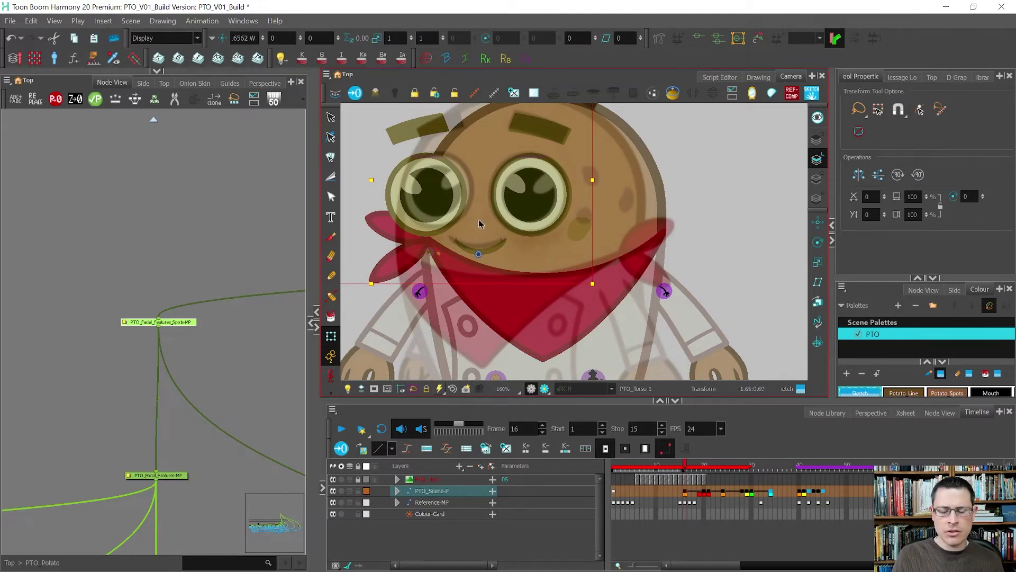
{"action": "left_click_drag", "start_coordinate": [501, 222], "coordinate": [498, 222]}
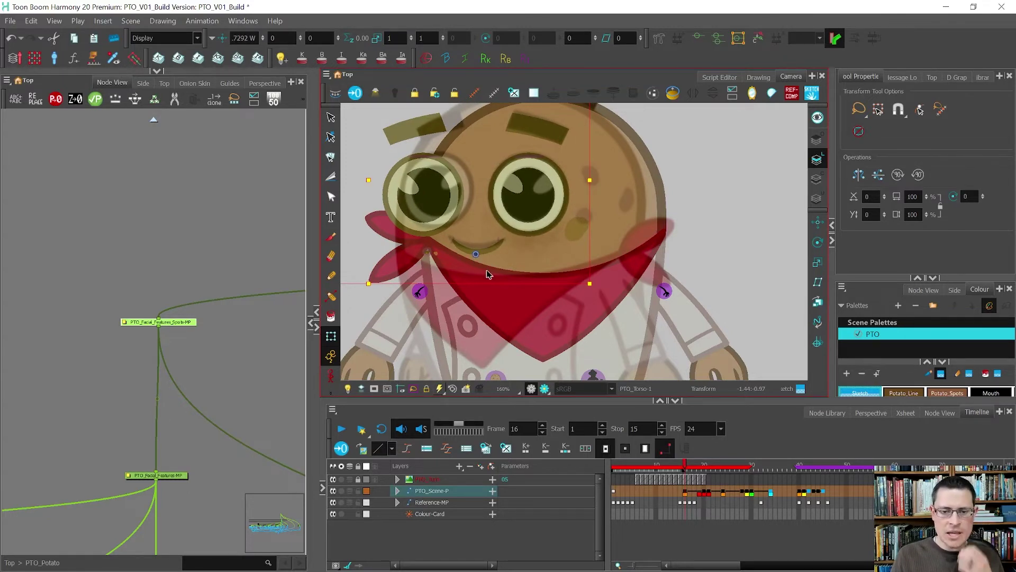
- Widen the near eye group to a scale of 1.01 and rotate it to -1.01 to match the reference eye
{"action": "left_click", "coordinate": [526, 221]}
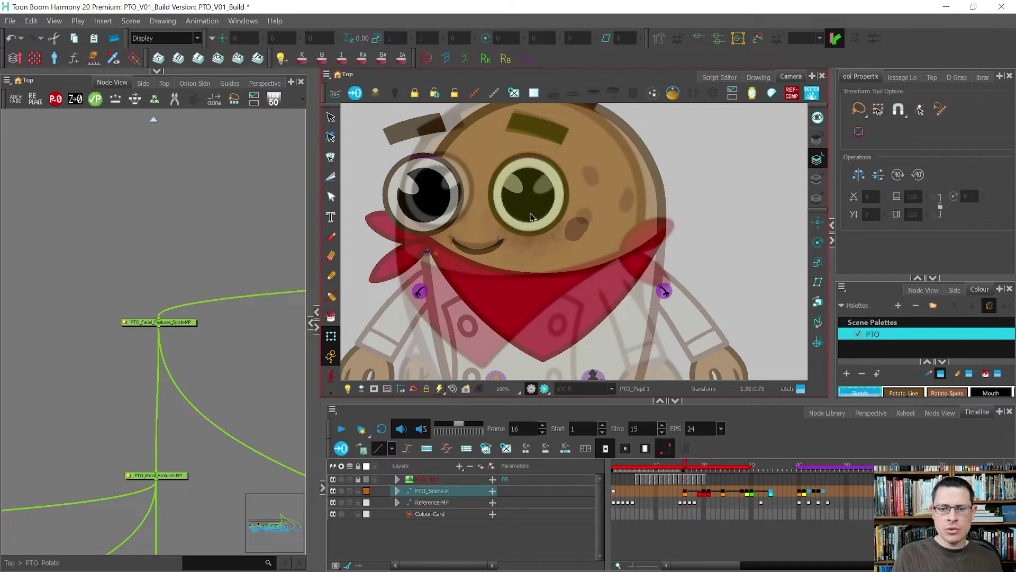
{"action": "scroll", "coordinate": [488, 283], "scroll_direction": "down", "scroll_amount": 2}
{"action": "left_click", "coordinate": [496, 224]}
{"action": "scroll", "coordinate": [496, 224], "scroll_direction": "up", "scroll_amount": 2}
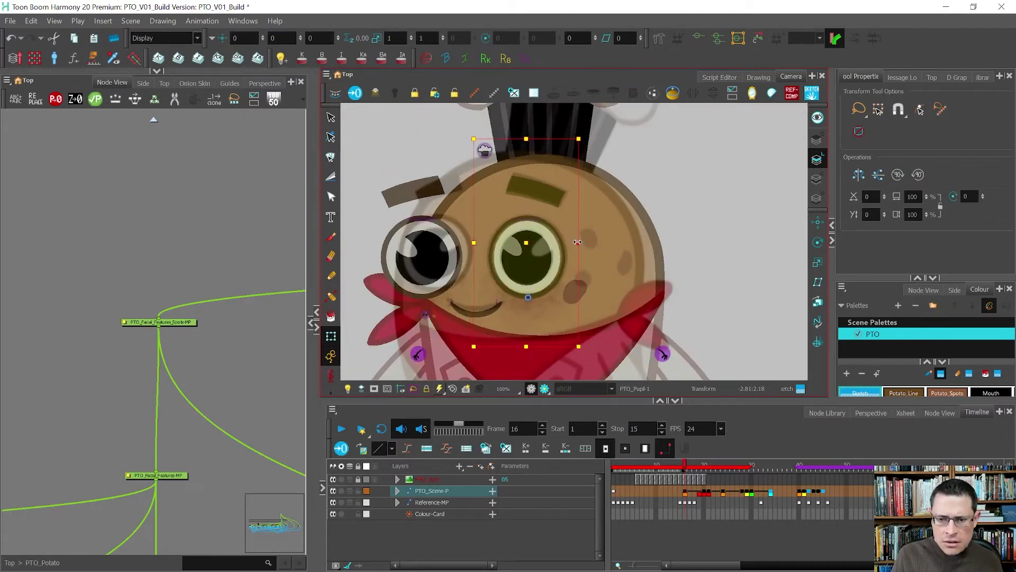
{"action": "left_click_drag", "start_coordinate": [582, 242], "coordinate": [582, 242]}
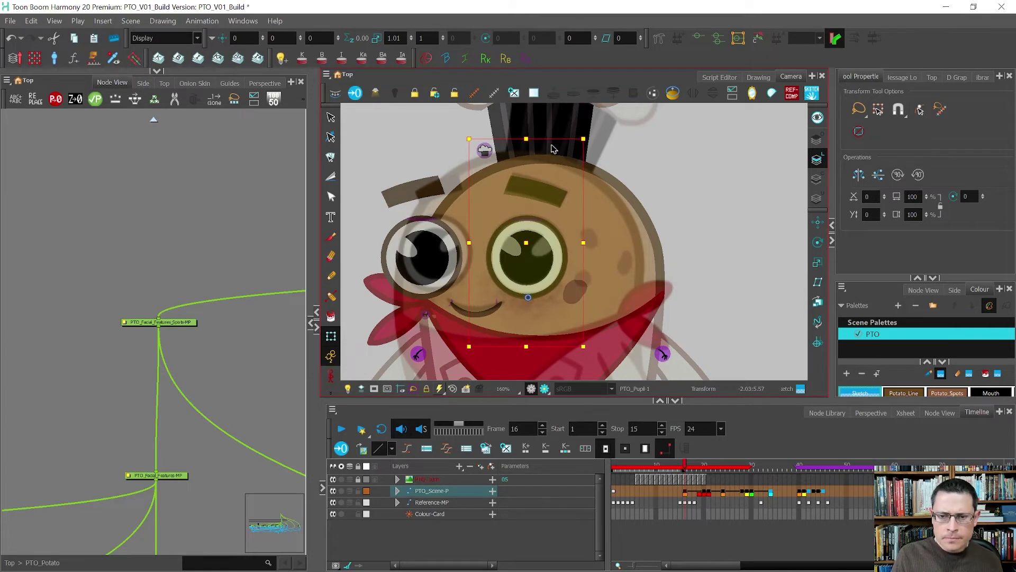
{"action": "scroll", "coordinate": [546, 167], "scroll_direction": "up", "scroll_amount": 1}
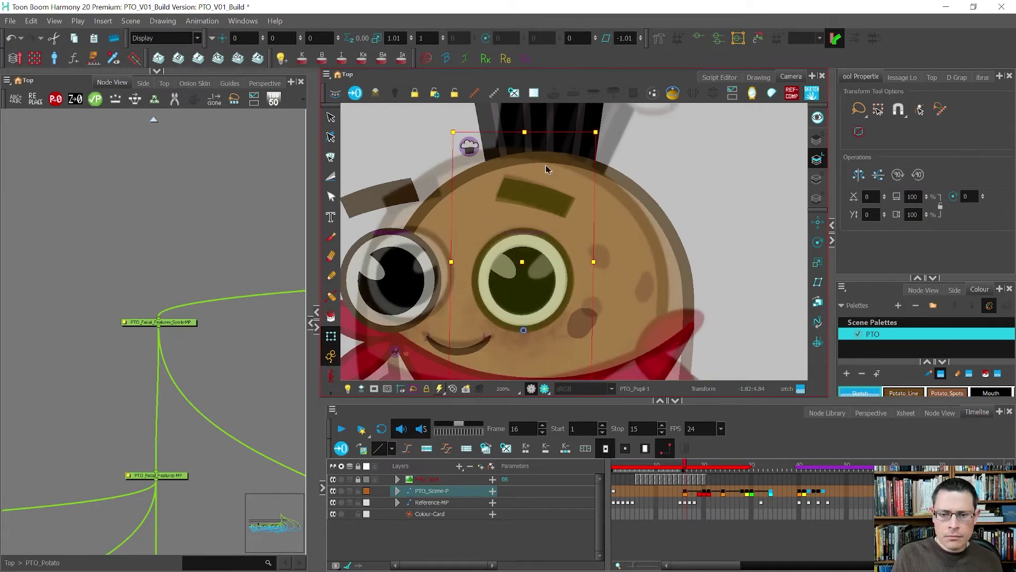
- Rotate the near eyebrow about its pivot so it lines up with the reference brow
{"action": "left_click", "coordinate": [534, 200]}
{"action": "scroll", "coordinate": [534, 203], "scroll_direction": "up", "scroll_amount": 4}
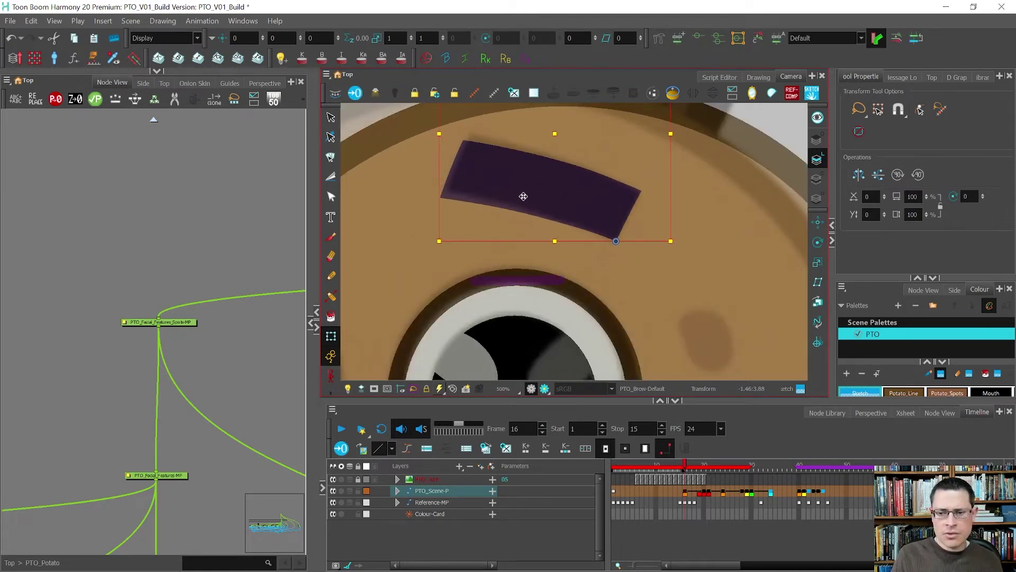
{"action": "left_click_drag", "start_coordinate": [479, 191], "coordinate": [482, 182]}
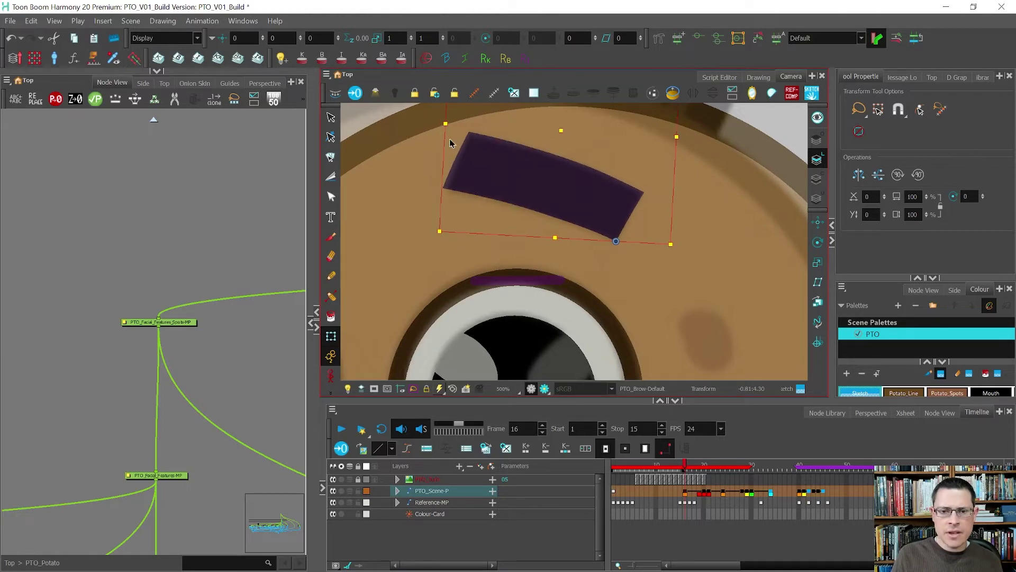
{"action": "scroll", "coordinate": [613, 204], "scroll_direction": "down", "scroll_amount": 5}
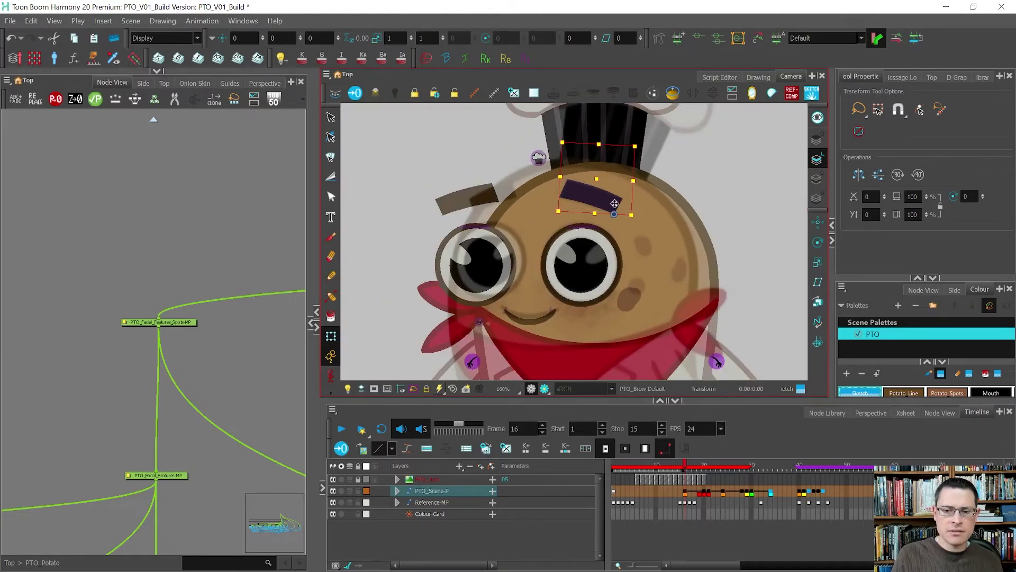
{"action": "scroll", "coordinate": [478, 276], "scroll_direction": "up", "scroll_amount": 1}
- Move the far eye group onto the reference eye and scale it uniformly to 0.93
{"action": "left_click", "coordinate": [479, 274]}
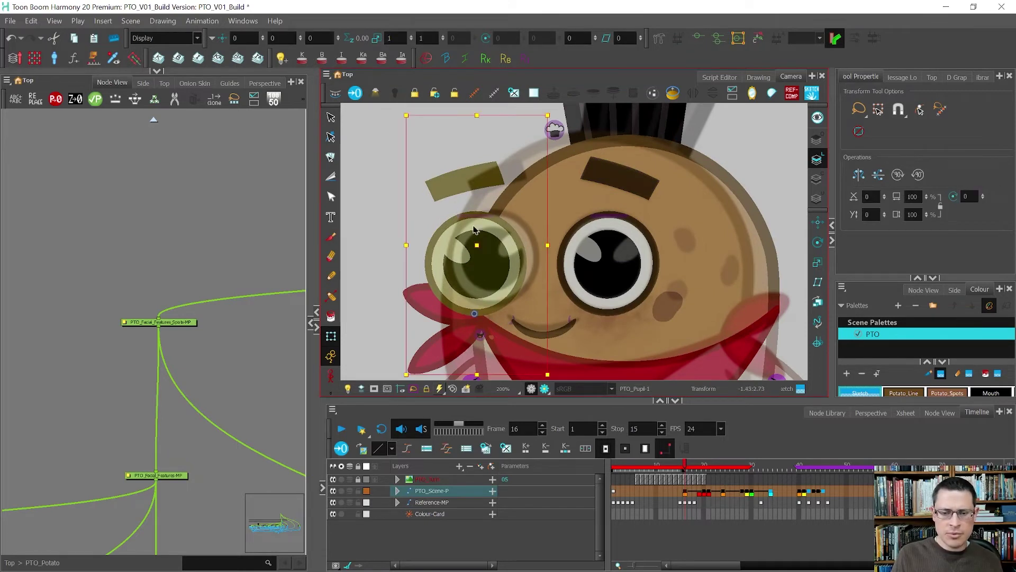
{"action": "left_click_drag", "start_coordinate": [488, 227], "coordinate": [505, 218]}
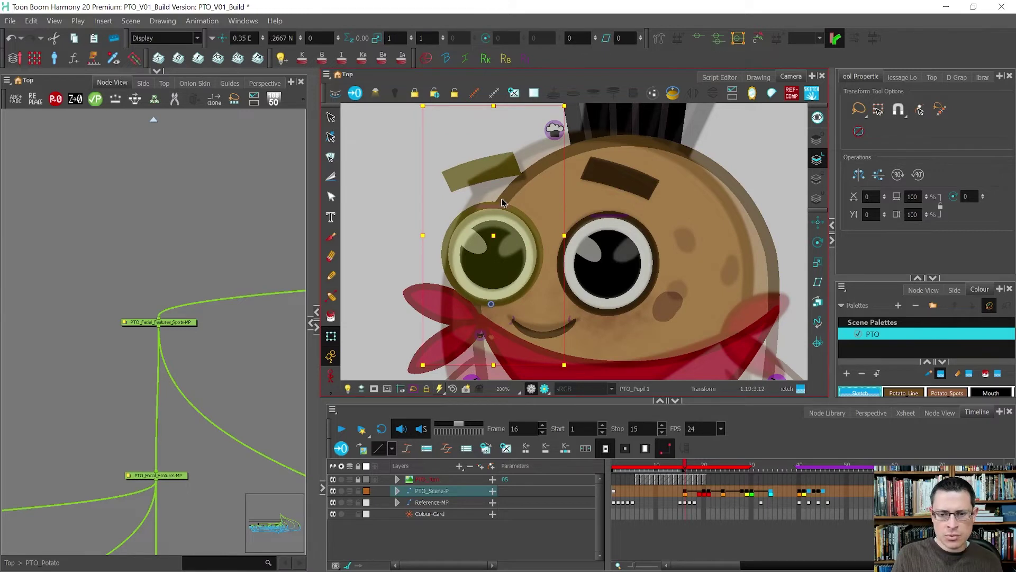
{"action": "key", "text": "Right"}
{"action": "key", "text": "Right"}
{"action": "key", "text": "Down"}
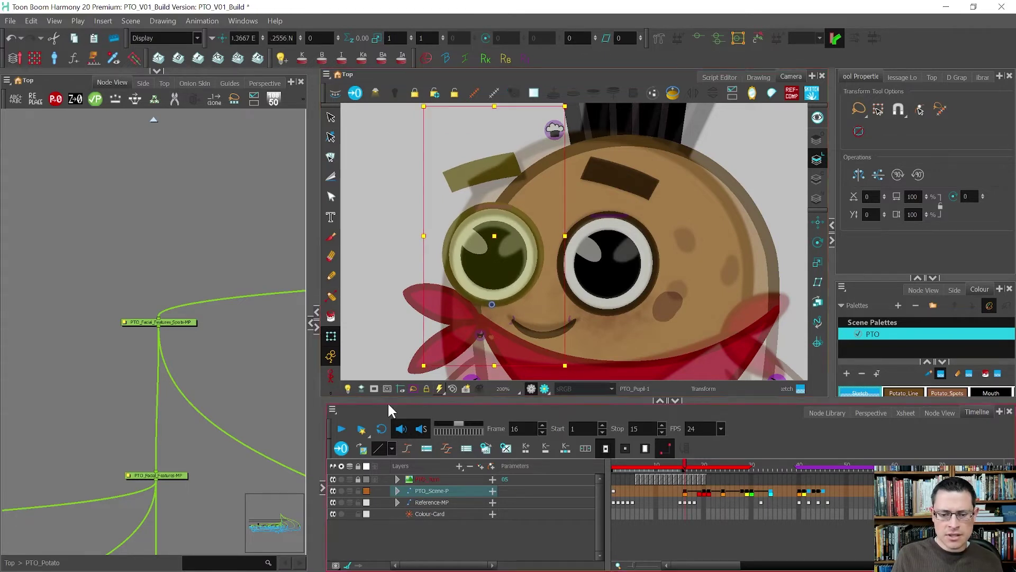
{"action": "left_click_drag", "start_coordinate": [422, 364], "coordinate": [427, 357]}
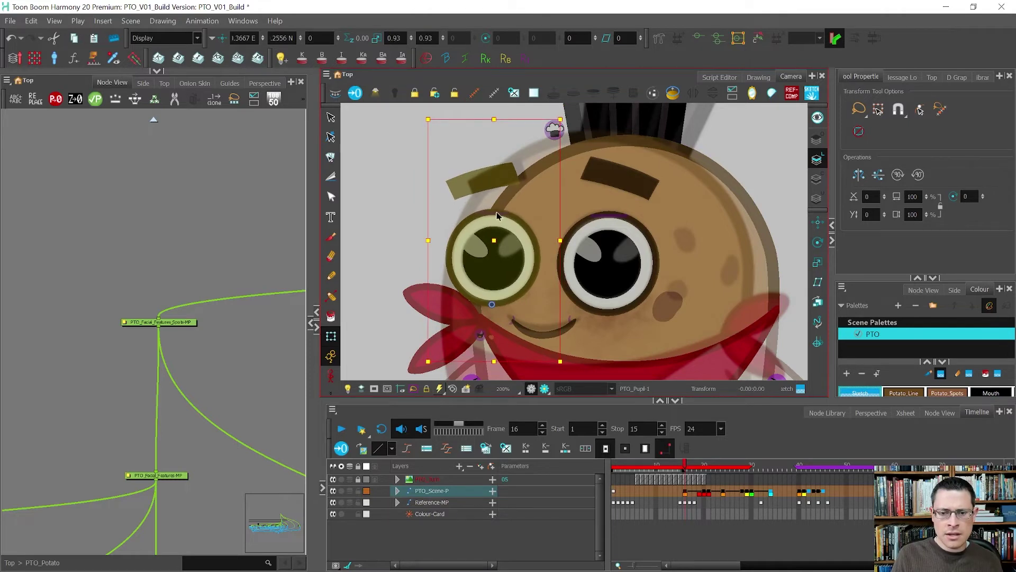
- Move the far eyebrow onto the reference brow and shrink it to fit
{"action": "left_click", "coordinate": [497, 185]}
{"action": "left_click_drag", "start_coordinate": [497, 184], "coordinate": [518, 181]}
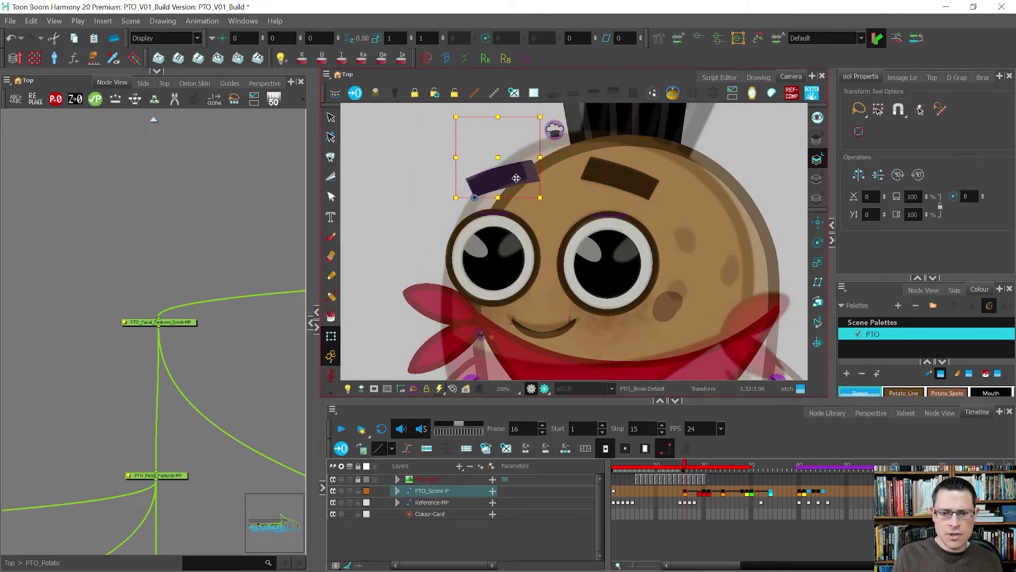
{"action": "left_click_drag", "start_coordinate": [541, 118], "coordinate": [527, 120]}
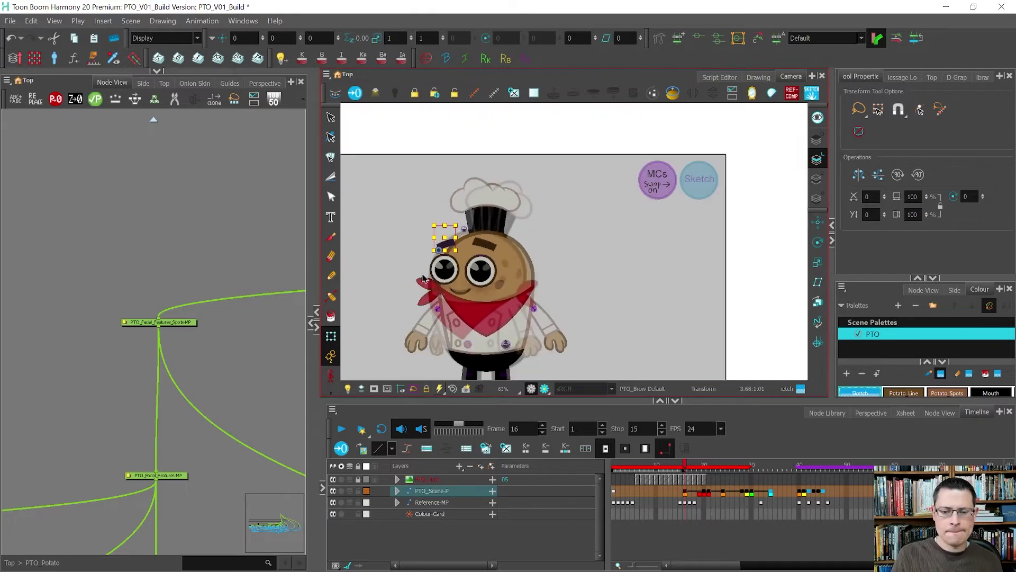
{"action": "scroll", "coordinate": [440, 323], "scroll_direction": "up", "scroll_amount": 3}
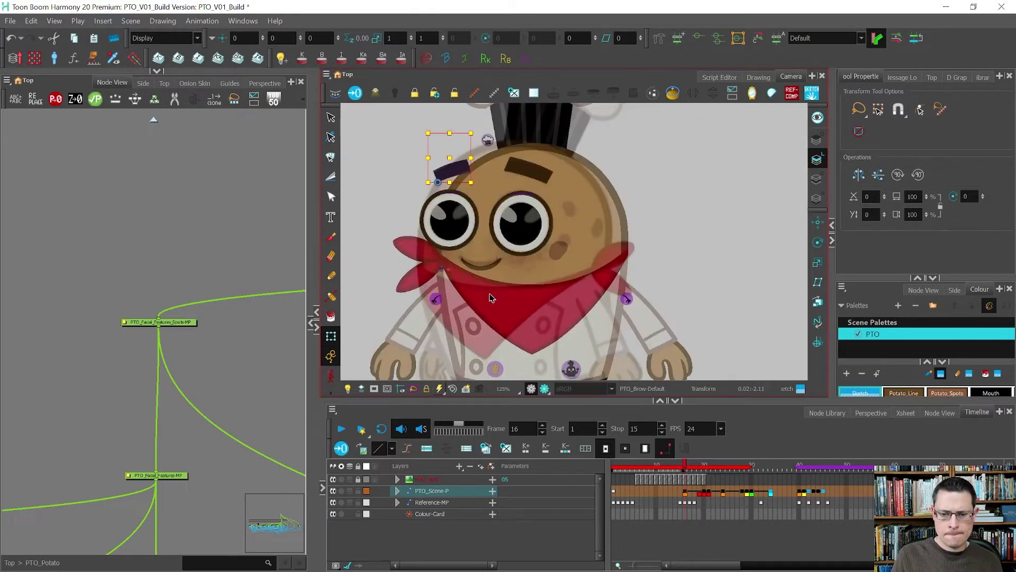
{"action": "scroll", "coordinate": [489, 298], "scroll_direction": "down", "scroll_amount": 1}
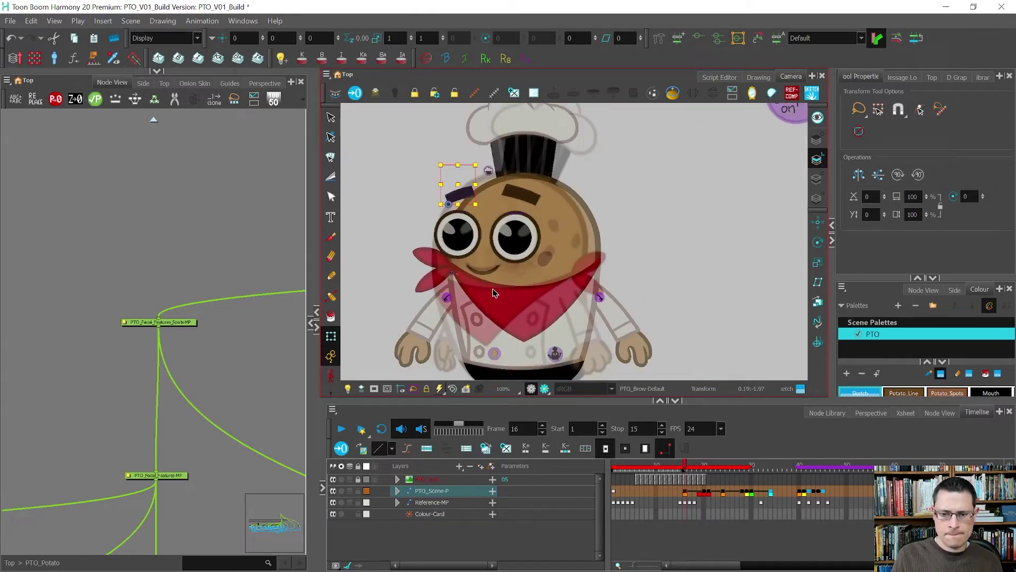
{"action": "scroll", "coordinate": [485, 263], "scroll_direction": "down", "scroll_amount": 1}
- Tilt the whole chef hat to -13.85 and shift it onto the reference hat
{"action": "left_click", "coordinate": [521, 190]}
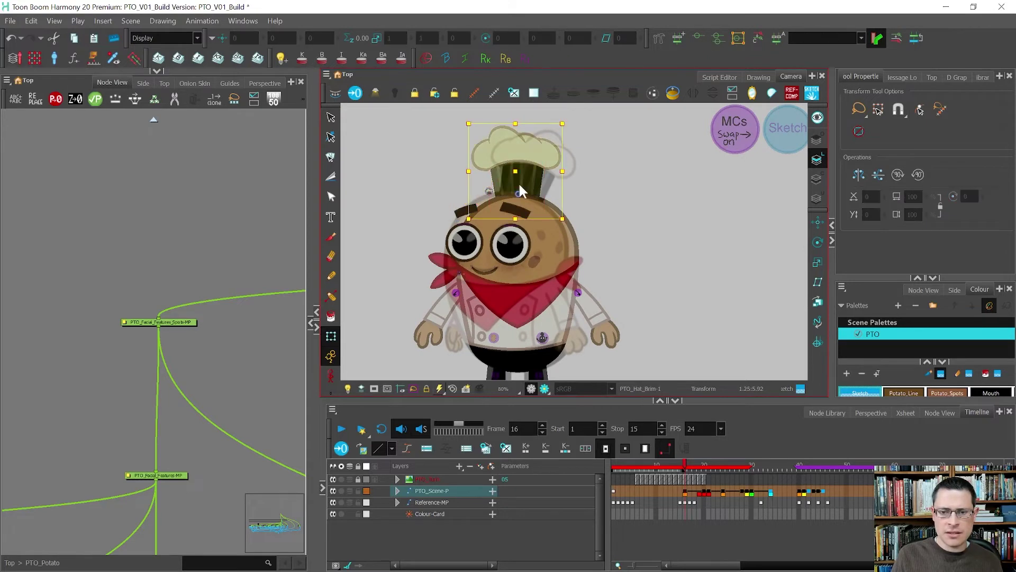
{"action": "scroll", "coordinate": [518, 159], "scroll_direction": "up", "scroll_amount": 3}
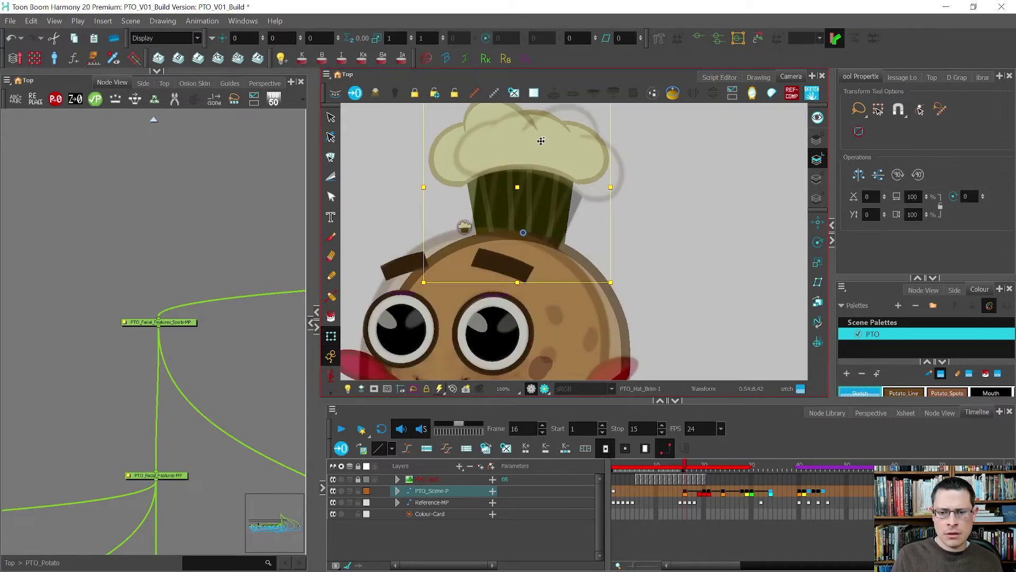
{"action": "left_click_drag", "start_coordinate": [538, 137], "coordinate": [581, 155]}
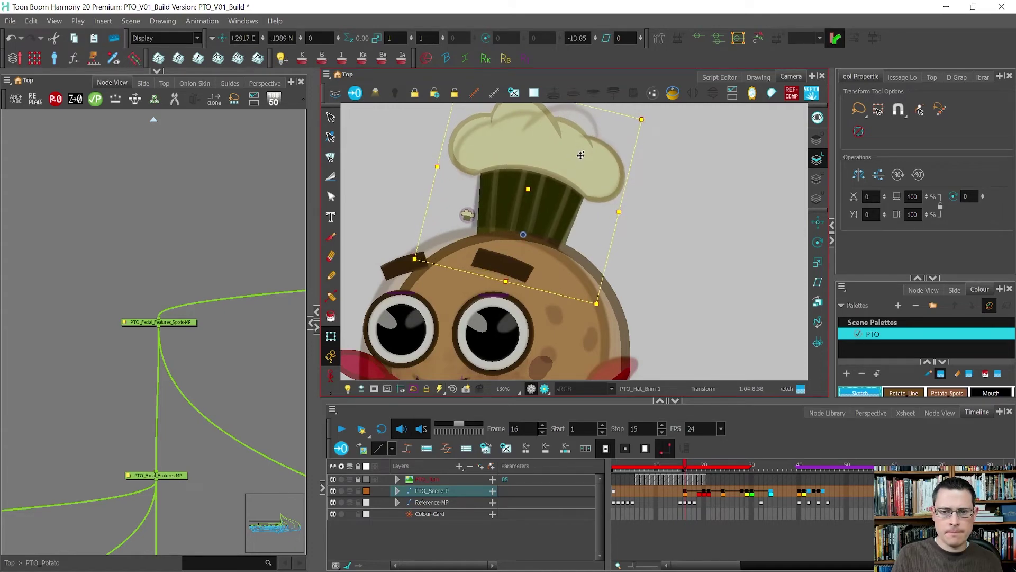
{"action": "scroll", "coordinate": [562, 164], "scroll_direction": "down", "scroll_amount": 3}
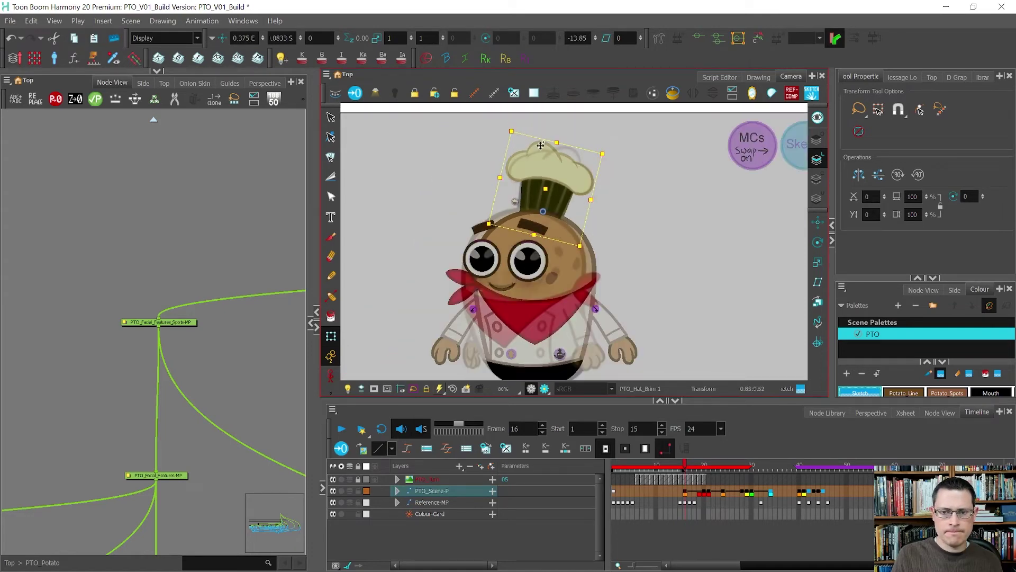
{"action": "scroll", "coordinate": [541, 145], "scroll_direction": "up", "scroll_amount": 3}
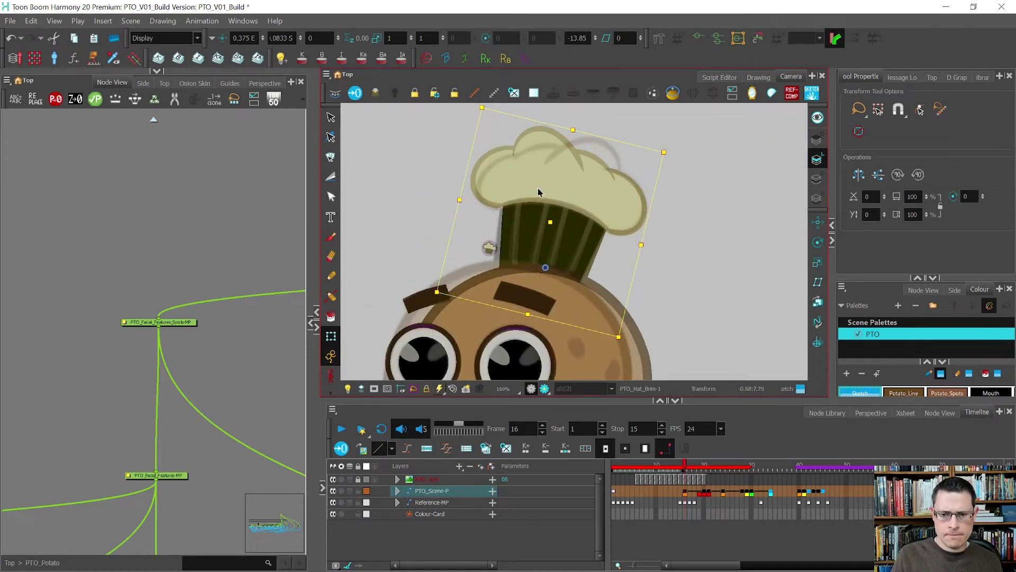
{"action": "left_click_drag", "start_coordinate": [537, 189], "coordinate": [535, 187]}
{"action": "scroll", "coordinate": [536, 189], "scroll_direction": "down", "scroll_amount": 3}
{"action": "scroll", "coordinate": [500, 220], "scroll_direction": "down", "scroll_amount": 2}
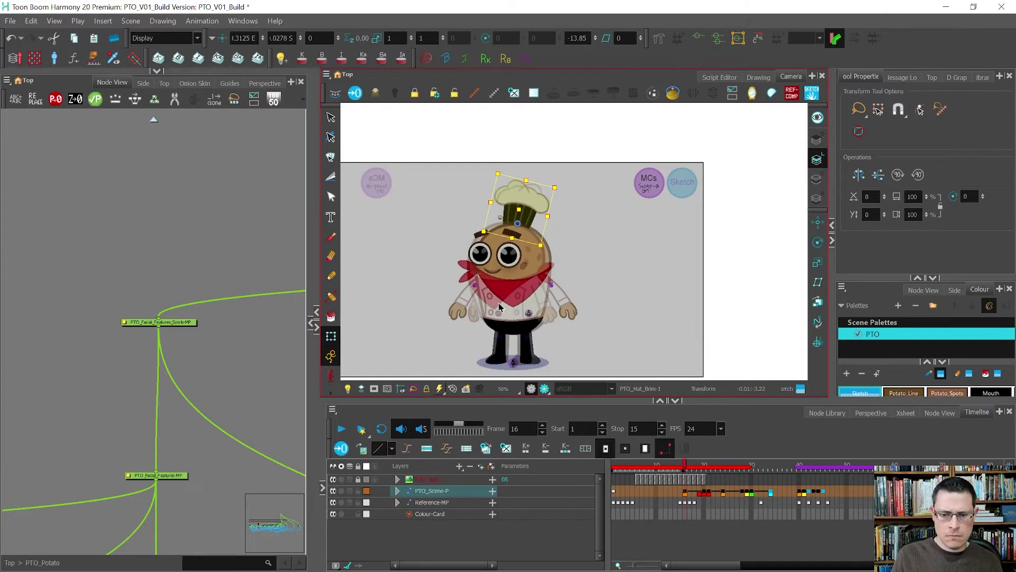
- Select the torso clothing group from the bandana and shift it sideways to line up with the reference bandana
{"action": "scroll", "coordinate": [499, 306], "scroll_direction": "up", "scroll_amount": 2}
{"action": "left_click", "coordinate": [506, 269]}
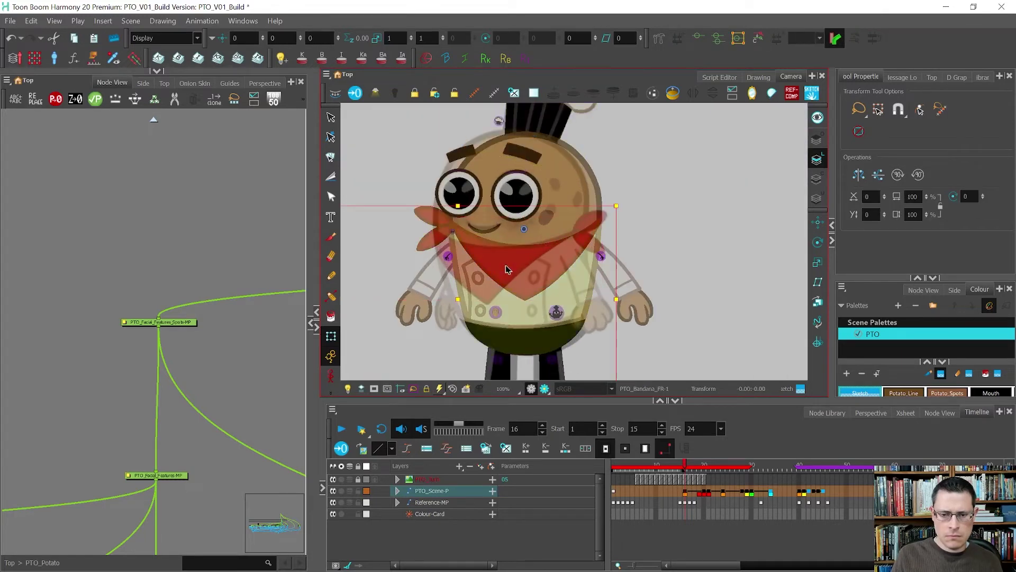
{"action": "key", "text": "b"}
{"action": "key", "text": "shift+b"}
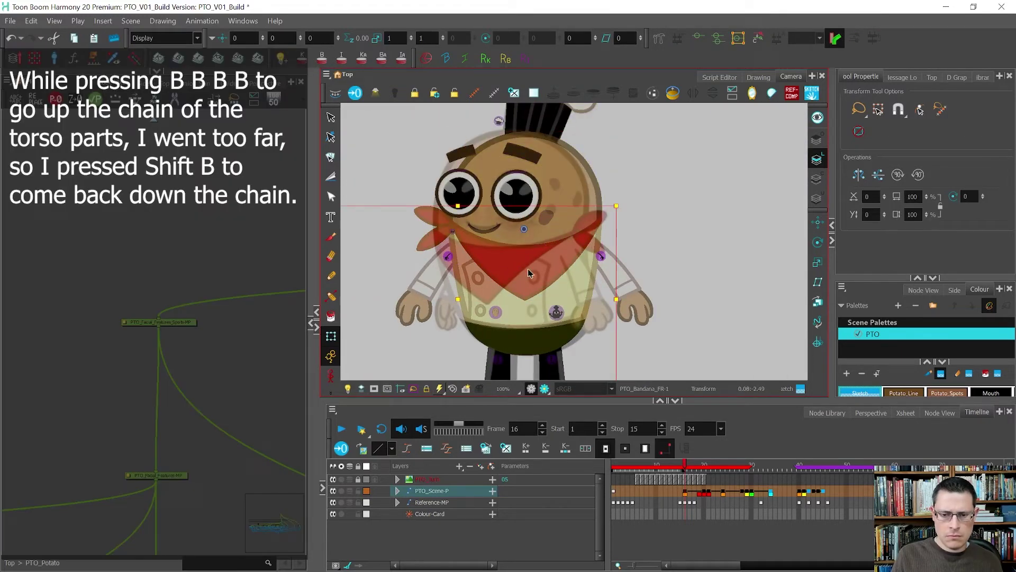
{"action": "left_click_drag", "start_coordinate": [528, 274], "coordinate": [487, 270]}
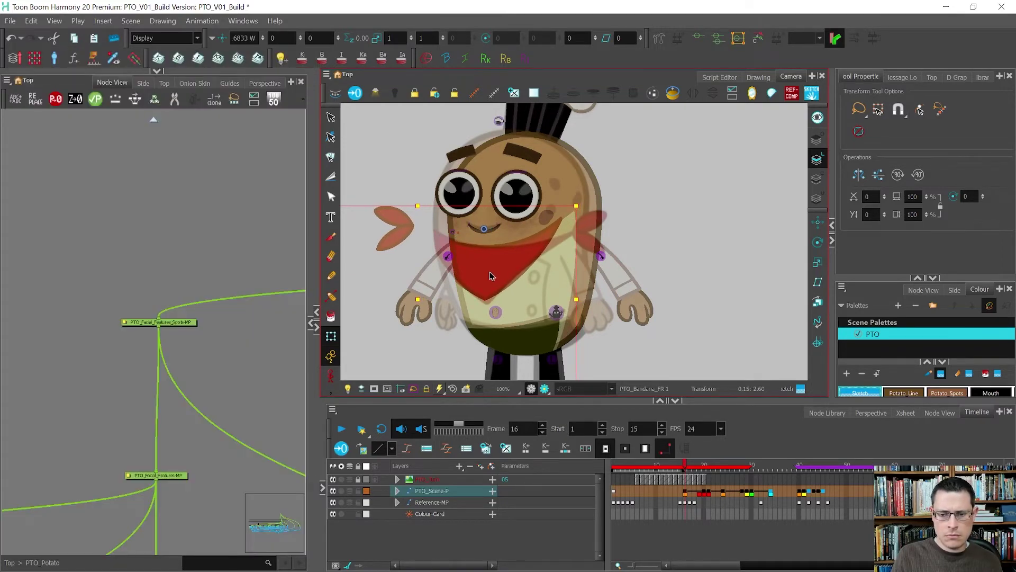
- Show the clothing deformers and reshape the near end of the bandana and the jacket's neckline to follow the reference
{"action": "key", "text": "shift+F11"}
{"action": "left_click_drag", "start_coordinate": [559, 218], "coordinate": [581, 227]}
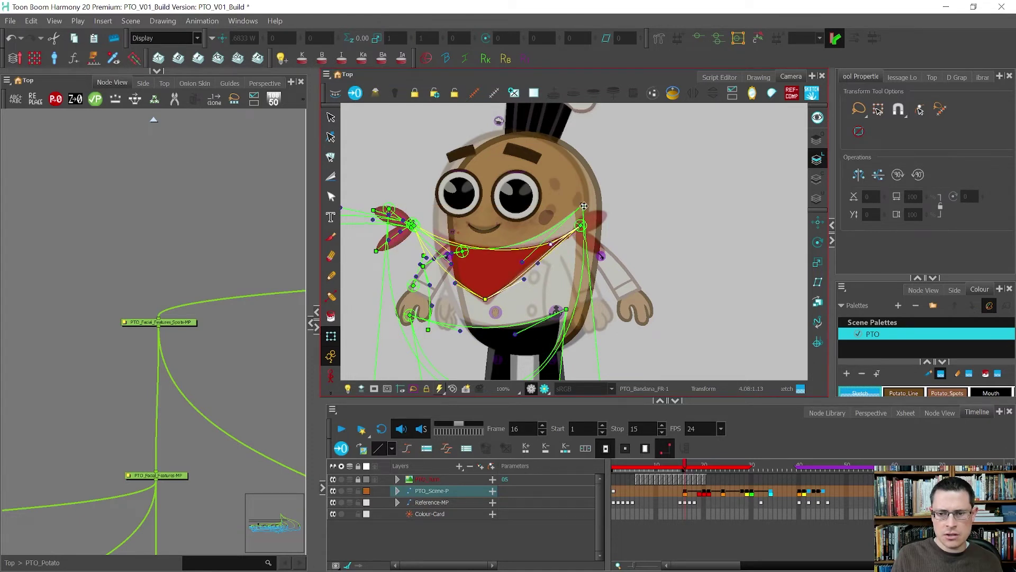
{"action": "left_click_drag", "start_coordinate": [584, 206], "coordinate": [616, 220]}
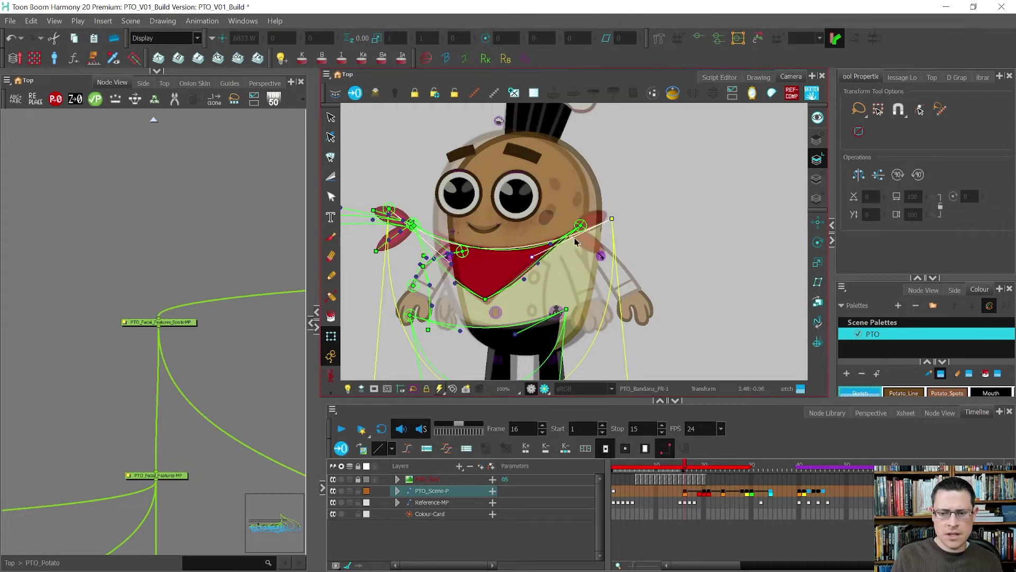
{"action": "scroll", "coordinate": [593, 230], "scroll_direction": "up", "scroll_amount": 2}
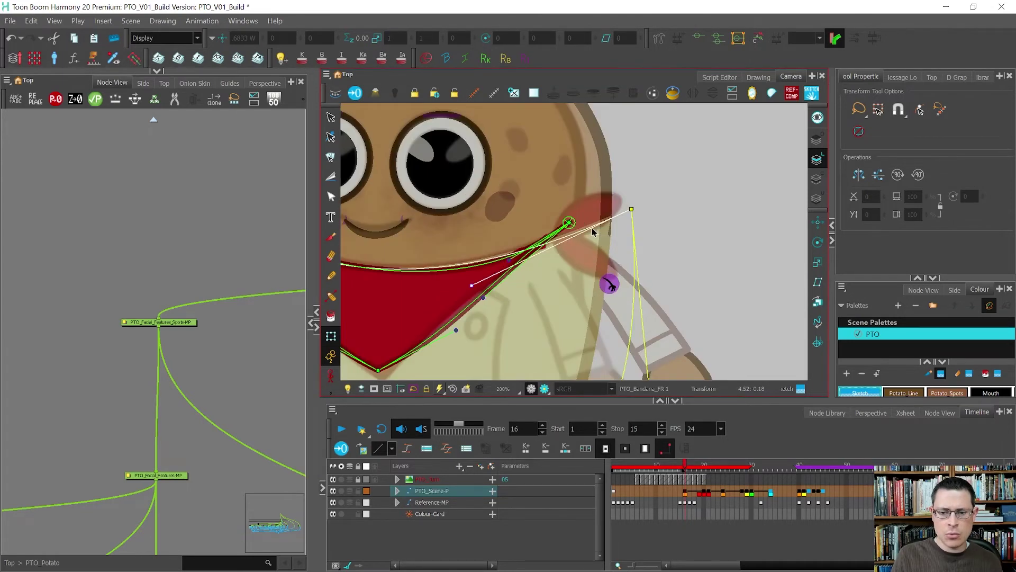
{"action": "left_click_drag", "start_coordinate": [568, 223], "coordinate": [573, 229]}
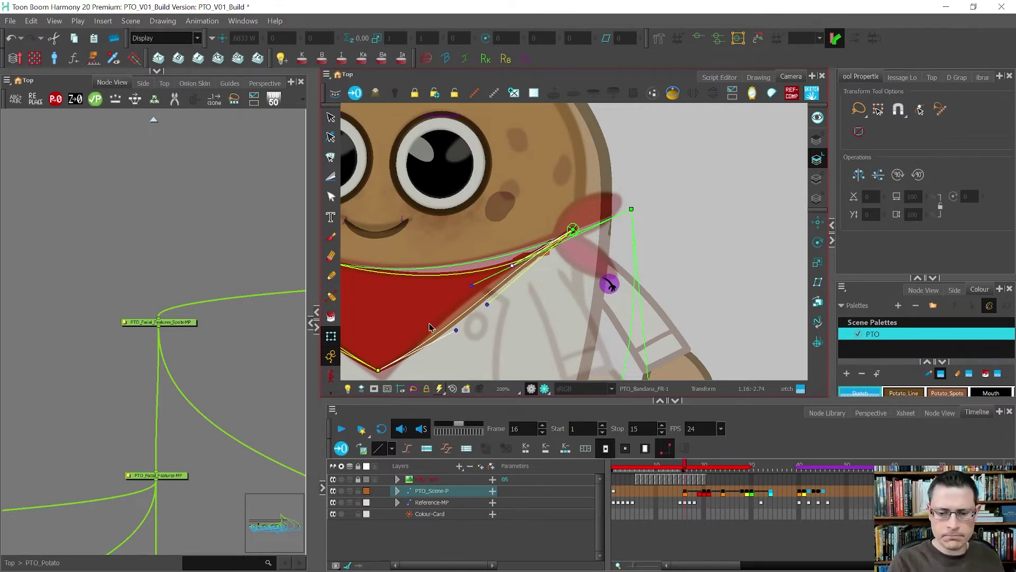
{"action": "left_click", "coordinate": [472, 285]}
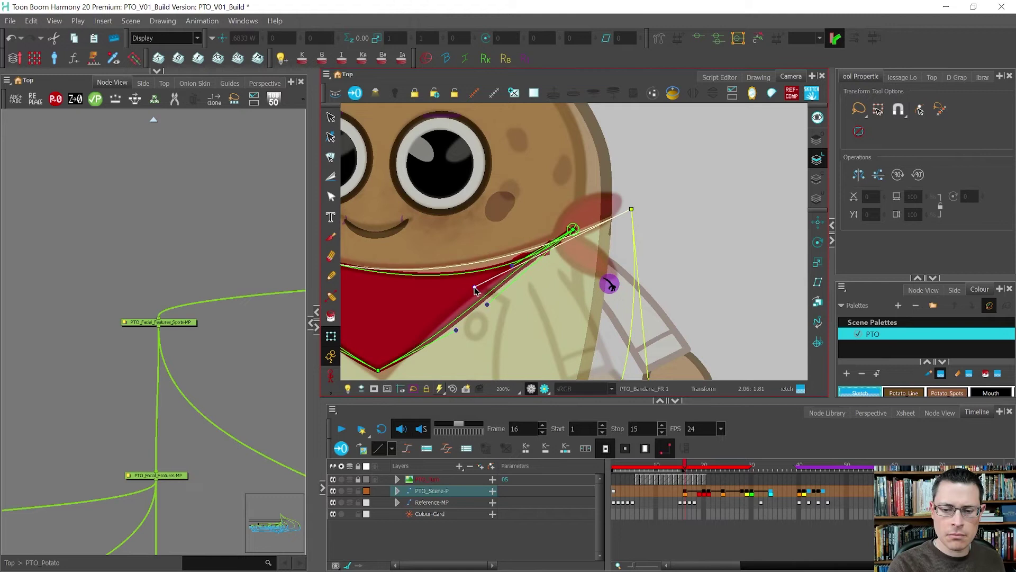
{"action": "left_click_drag", "start_coordinate": [474, 288], "coordinate": [487, 310]}
{"action": "scroll", "coordinate": [584, 244], "scroll_direction": "down", "scroll_amount": 3}
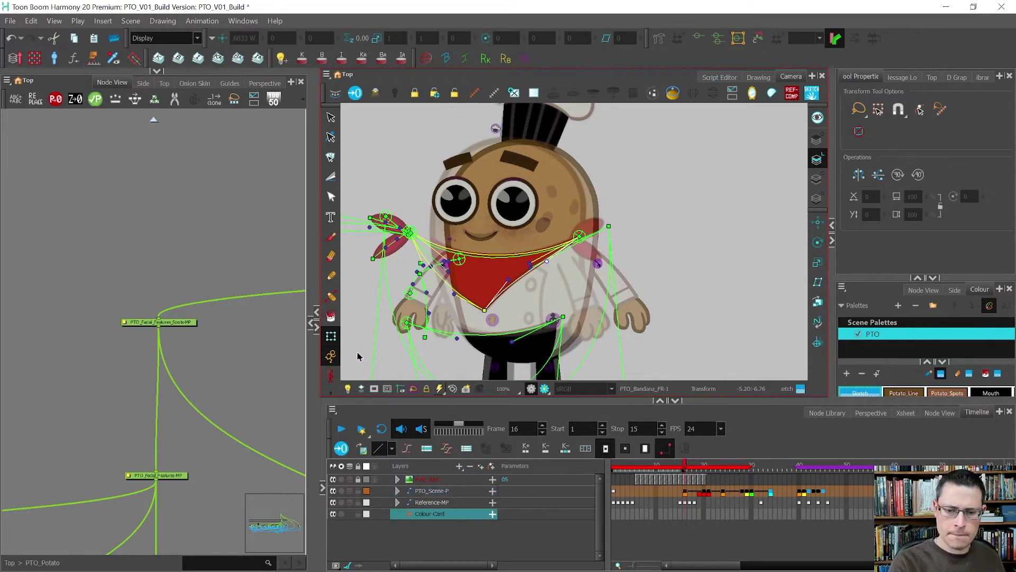
- Move the bandana's knot ends in toward the body to match the reference
{"action": "left_click", "coordinate": [396, 248]}
{"action": "left_click_drag", "start_coordinate": [397, 248], "coordinate": [400, 273]}
{"action": "left_click", "coordinate": [383, 278]}
- Reshape the PTO_Torso outline with its deformer points and handles so both sides and the base follow the reference body
{"action": "left_click", "coordinate": [581, 197]}
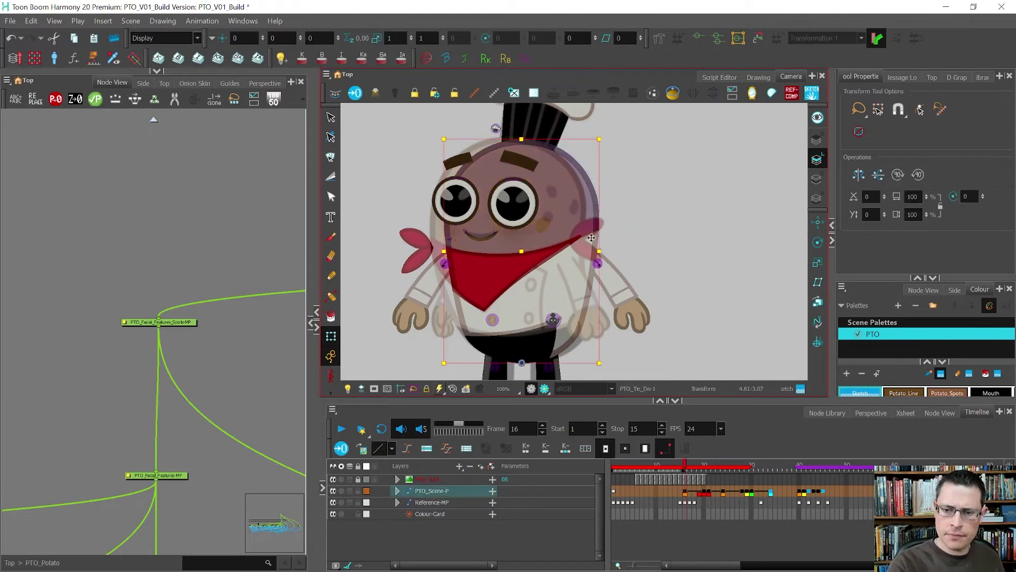
{"action": "left_click", "coordinate": [594, 195]}
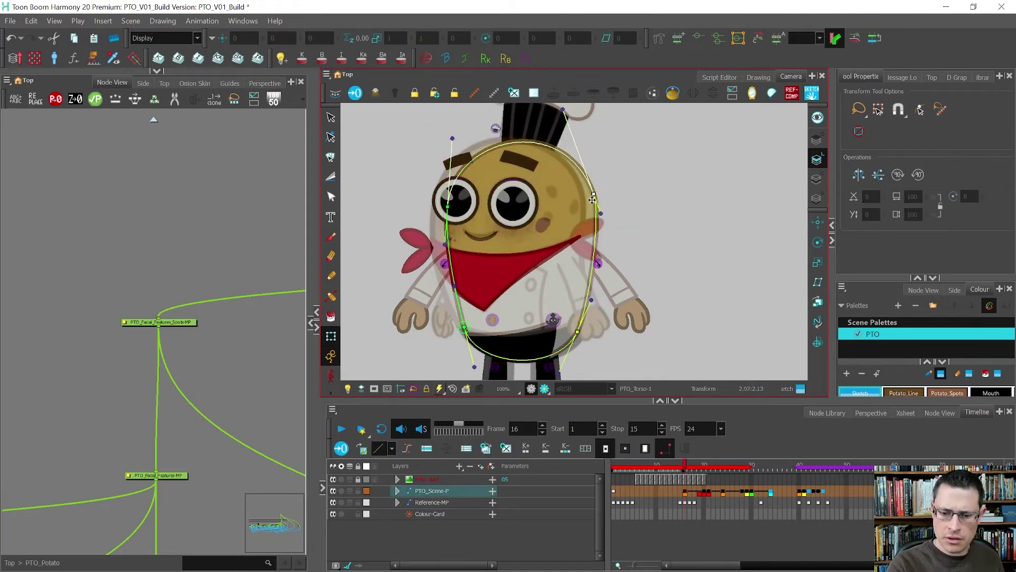
{"action": "left_click_drag", "start_coordinate": [452, 286], "coordinate": [440, 267]}
{"action": "left_click_drag", "start_coordinate": [449, 208], "coordinate": [434, 203]}
{"action": "left_click_drag", "start_coordinate": [593, 196], "coordinate": [589, 201]}
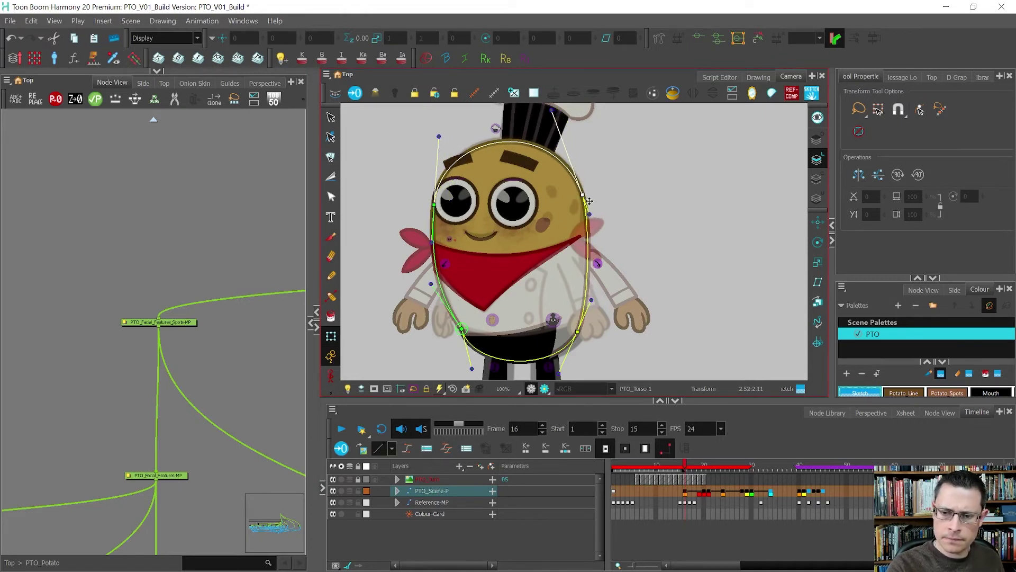
{"action": "left_click_drag", "start_coordinate": [577, 332], "coordinate": [580, 330]}
{"action": "left_click_drag", "start_coordinate": [475, 369], "coordinate": [479, 369]}
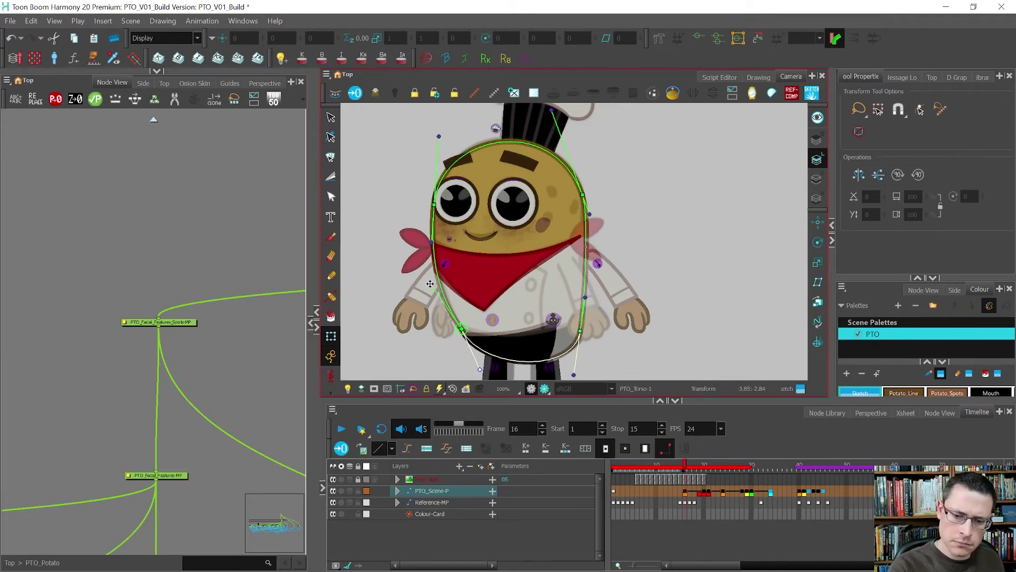
{"action": "left_click_drag", "start_coordinate": [430, 284], "coordinate": [436, 279]}
{"action": "left_click_drag", "start_coordinate": [462, 329], "coordinate": [460, 330]}
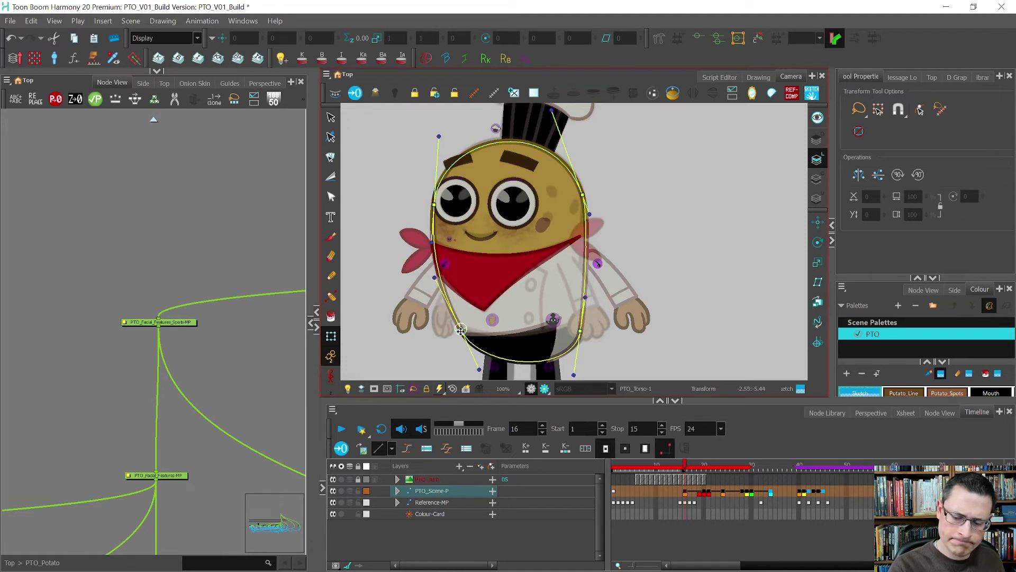
- Select the PTO_Waist drawing, show its deformer and spread both ends of the waistline curve to follow the reference trousers
{"action": "left_click", "coordinate": [534, 346]}
{"action": "key", "text": "shift+F11"}
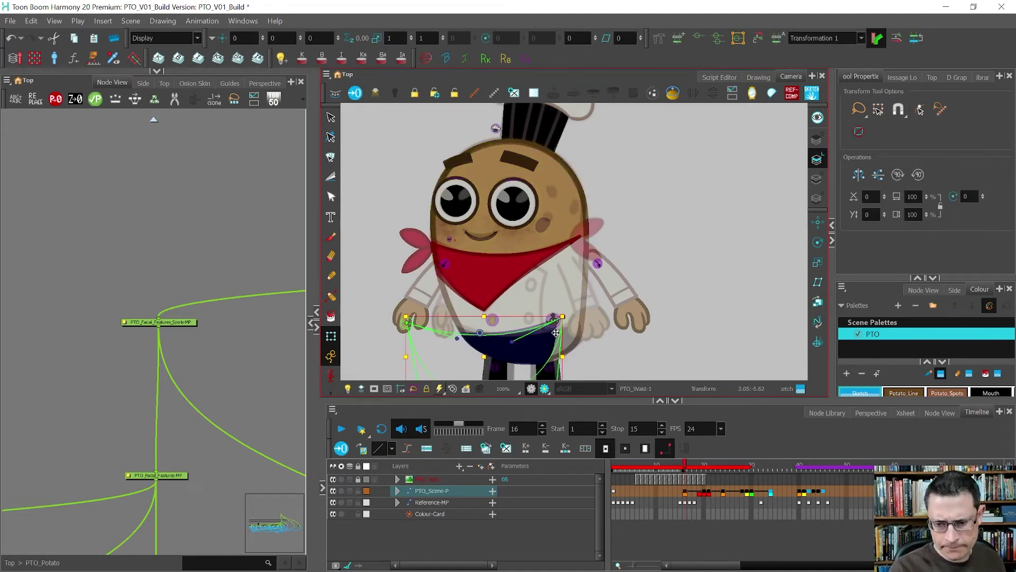
{"action": "left_click", "coordinate": [609, 352]}
{"action": "left_click_drag", "start_coordinate": [563, 318], "coordinate": [600, 324]}
{"action": "left_click_drag", "start_coordinate": [407, 323], "coordinate": [468, 340]}
{"action": "left_click_drag", "start_coordinate": [594, 322], "coordinate": [595, 317]}
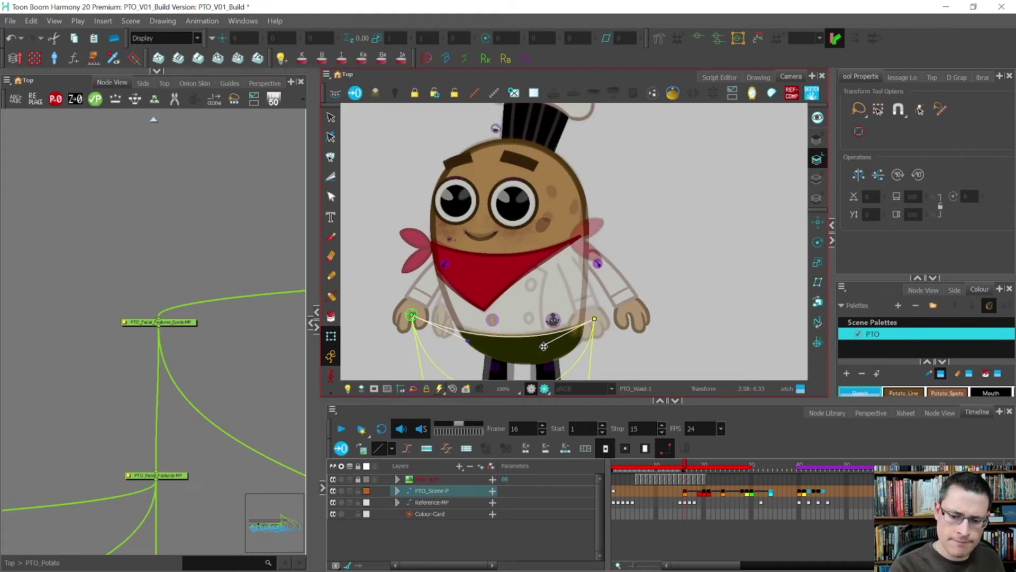
{"action": "left_click_drag", "start_coordinate": [412, 314], "coordinate": [416, 312]}
{"action": "left_click", "coordinate": [379, 335]}
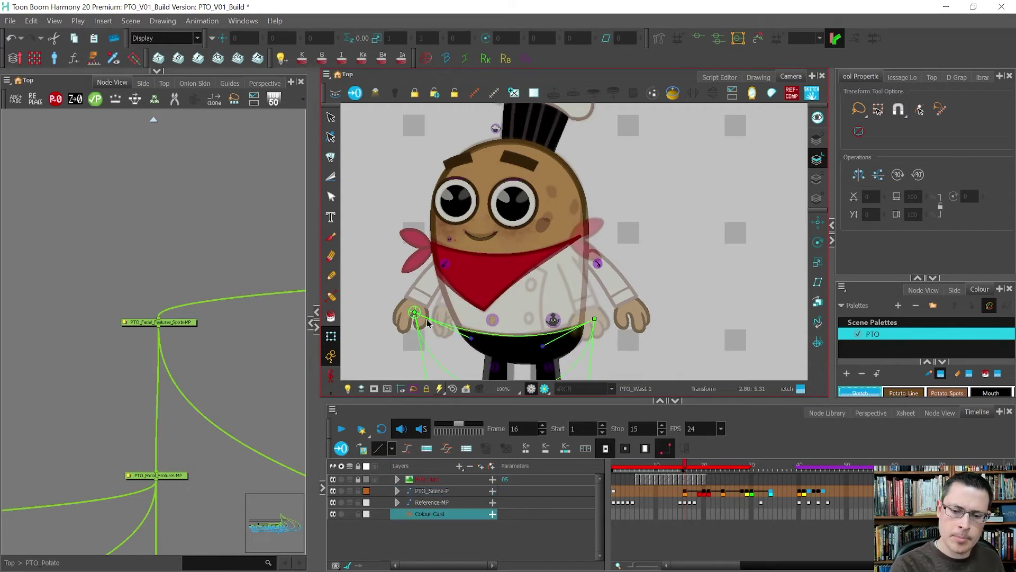
- Hide the deformer controls and rotate the far arm inward by its arm handle to match the reference arm
{"action": "key", "text": "shift+c"}
{"action": "left_click", "coordinate": [444, 265]}
{"action": "left_click_drag", "start_coordinate": [393, 362], "coordinate": [424, 355]}
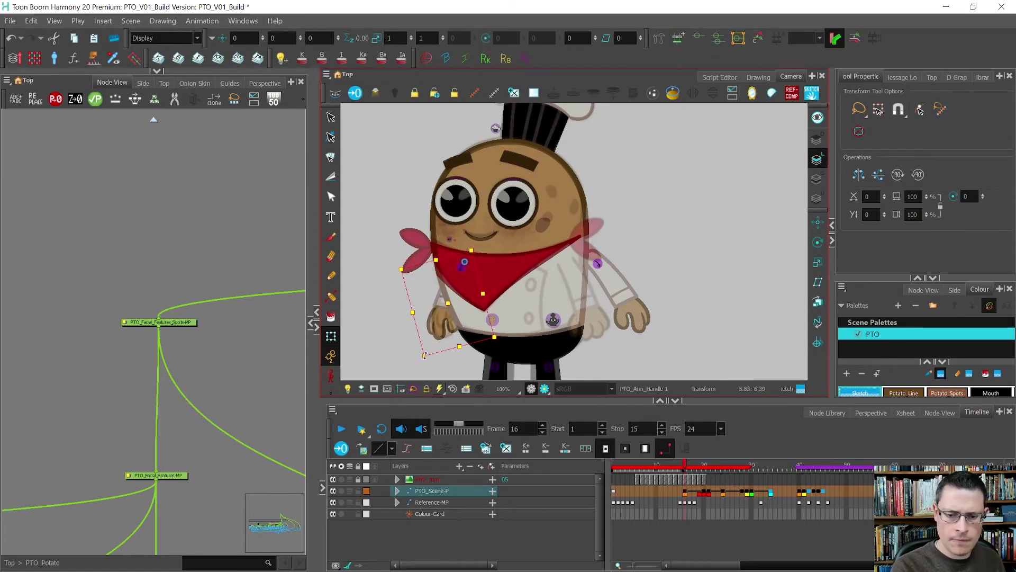
{"action": "left_click", "coordinate": [448, 320]}
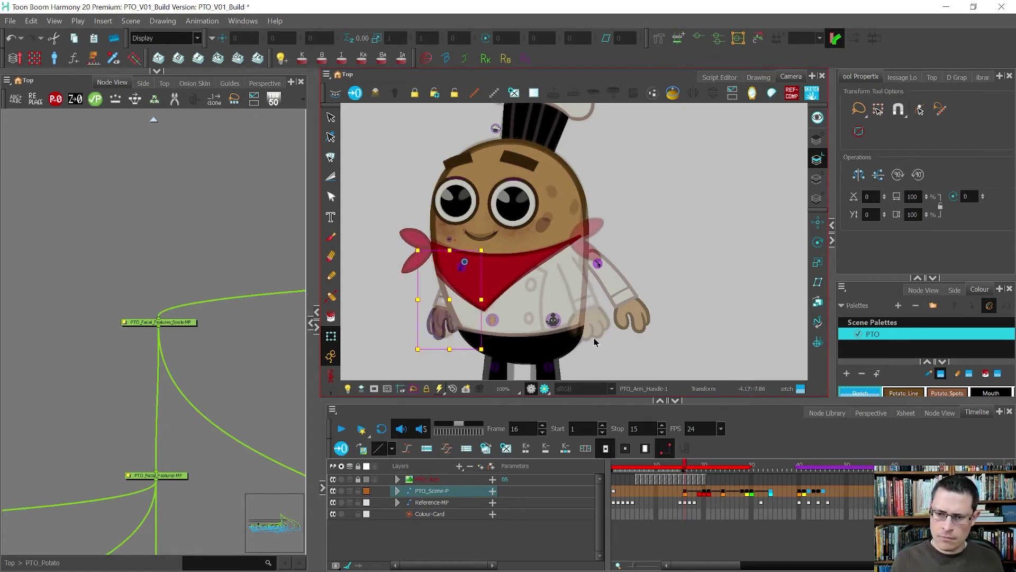
- Rotate the near arm inward by its arm handle so it lines up with the reference arm, and deselect it
{"action": "left_click", "coordinate": [597, 271]}
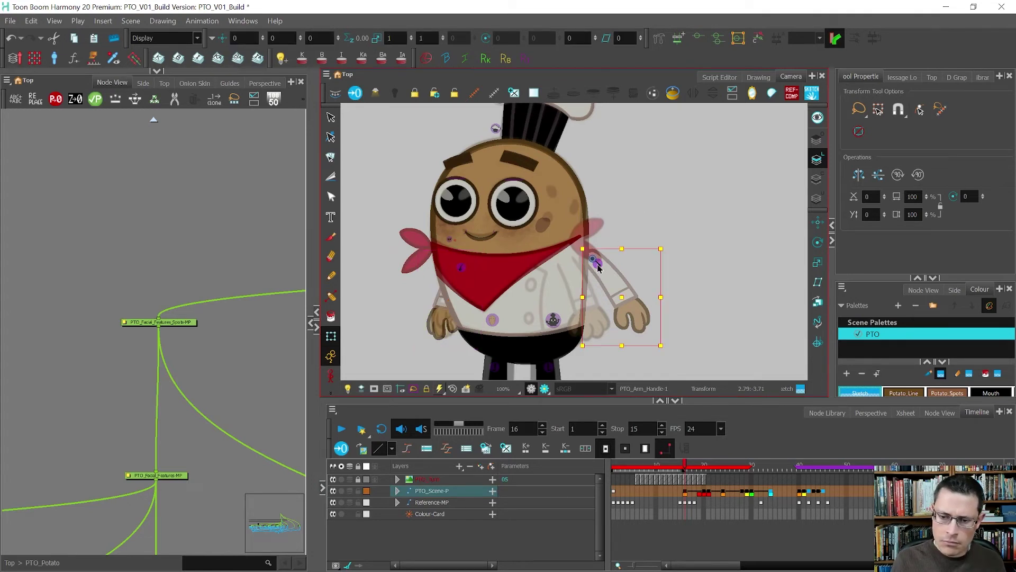
{"action": "scroll", "coordinate": [602, 268], "scroll_direction": "up", "scroll_amount": 1}
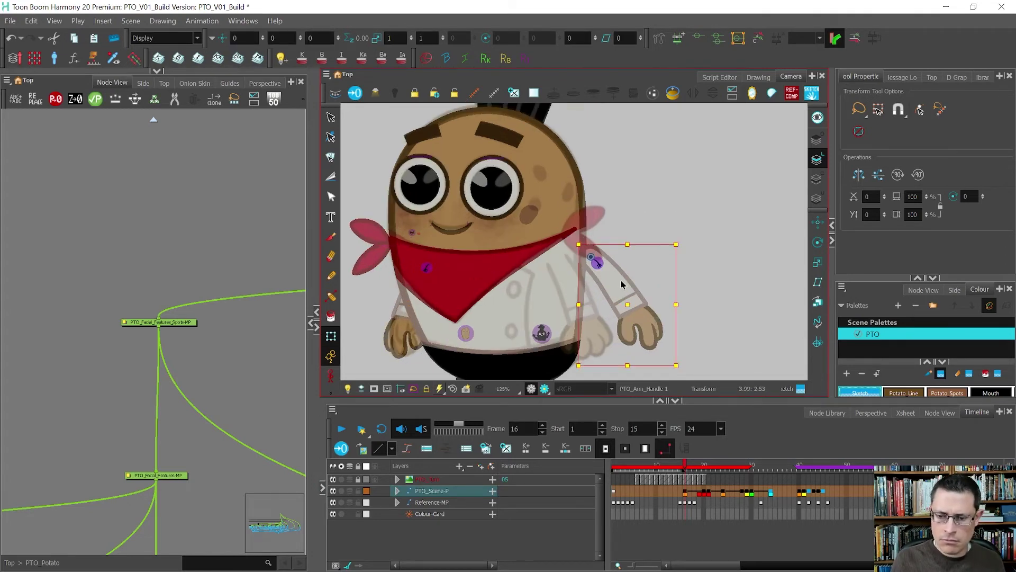
{"action": "mouse_move", "coordinate": [622, 284]}
{"action": "left_mouse_down"}
{"action": "mouse_move", "coordinate": [581, 289]}
{"action": "mouse_move", "coordinate": [625, 288]}
{"action": "left_mouse_up"}
{"action": "scroll", "coordinate": [625, 288], "scroll_direction": "down", "scroll_amount": 4}
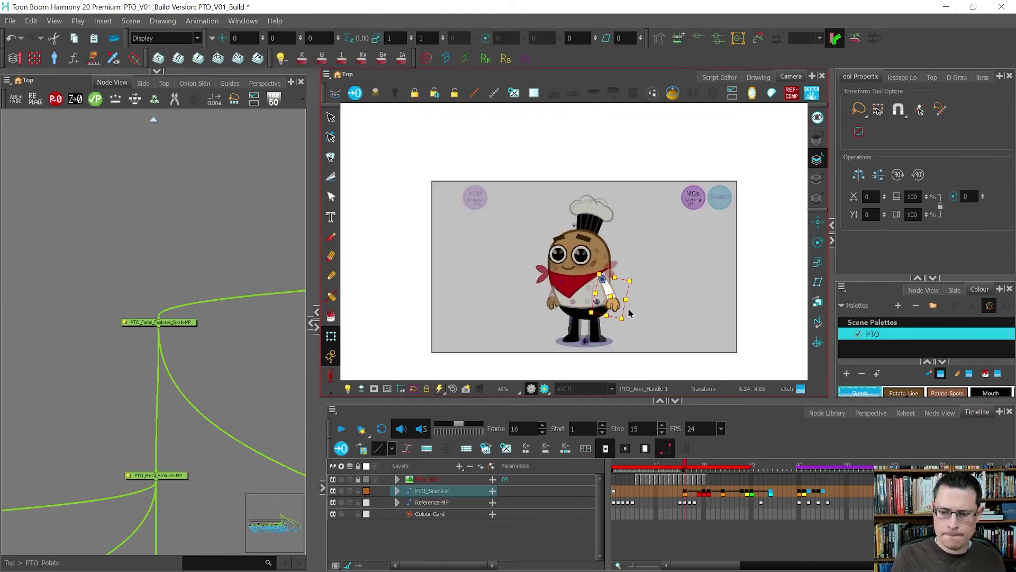
{"action": "left_click", "coordinate": [627, 341]}
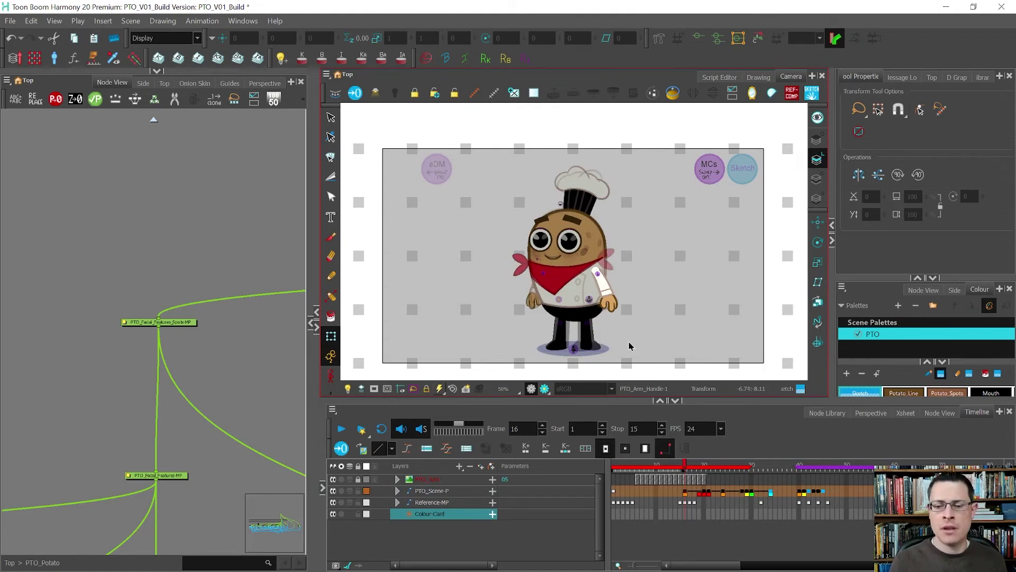
- Disable the PTO_Turn reference image in the top-level node network and clear the selection
{"action": "scroll", "coordinate": [593, 284], "scroll_direction": "up", "scroll_amount": 1}
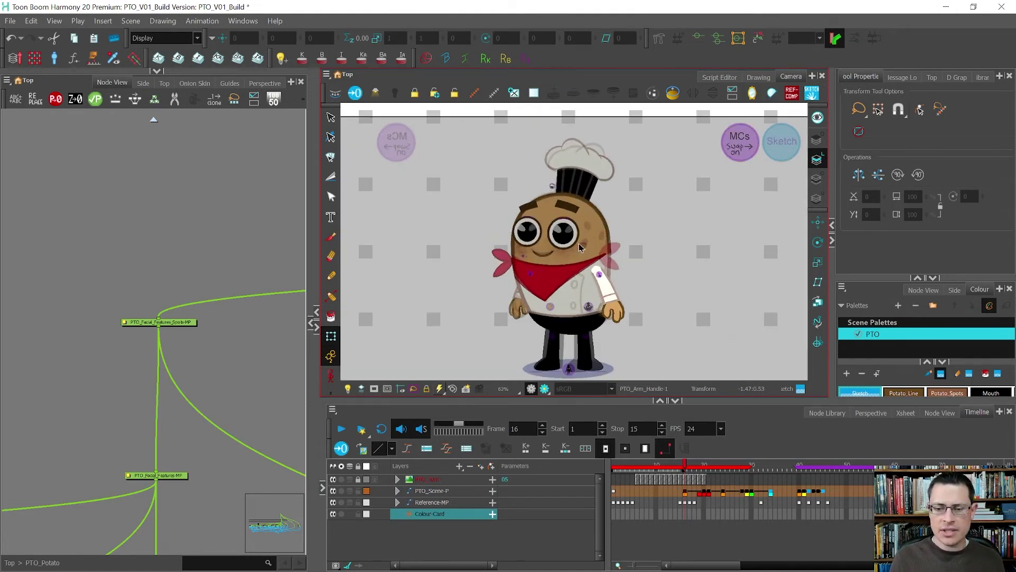
{"action": "scroll", "coordinate": [579, 243], "scroll_direction": "down", "scroll_amount": 1}
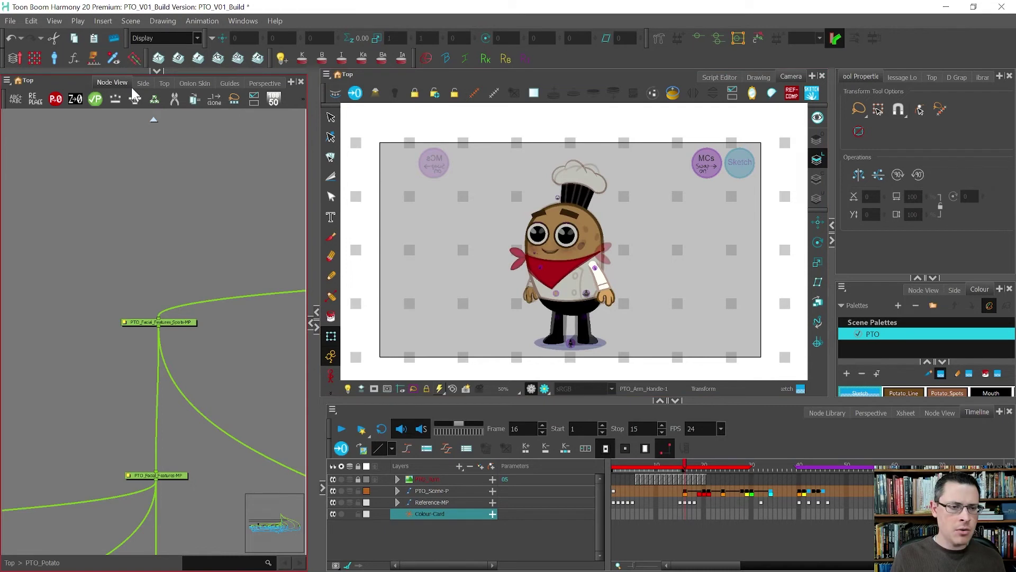
{"action": "left_click", "coordinate": [157, 71]}
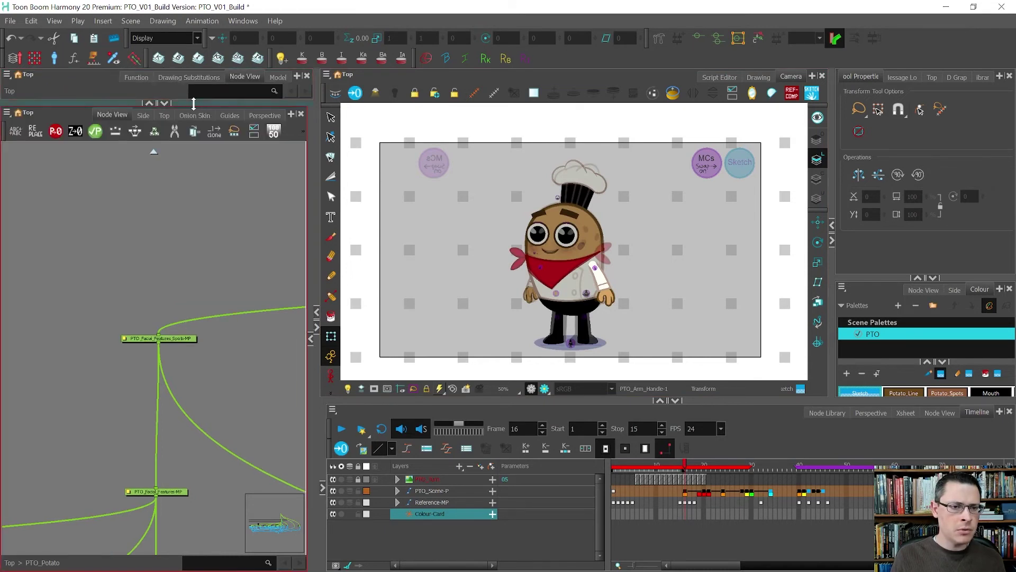
{"action": "left_click_drag", "start_coordinate": [193, 105], "coordinate": [225, 246]}
{"action": "scroll", "coordinate": [250, 99], "scroll_direction": "down", "scroll_amount": 3}
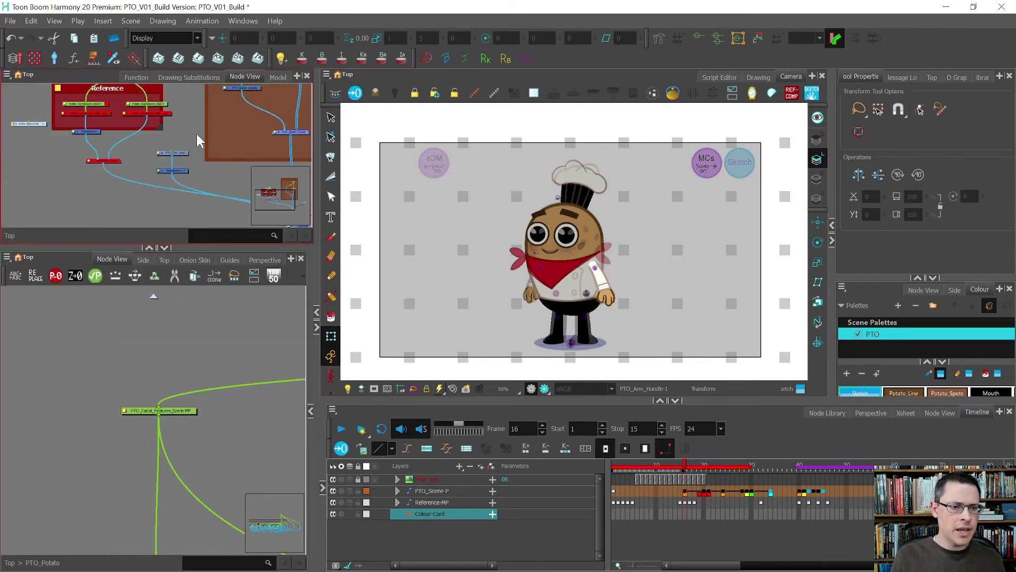
{"action": "scroll", "coordinate": [182, 154], "scroll_direction": "up", "scroll_amount": 4}
{"action": "left_click", "coordinate": [182, 155]}
{"action": "key", "text": "d"}
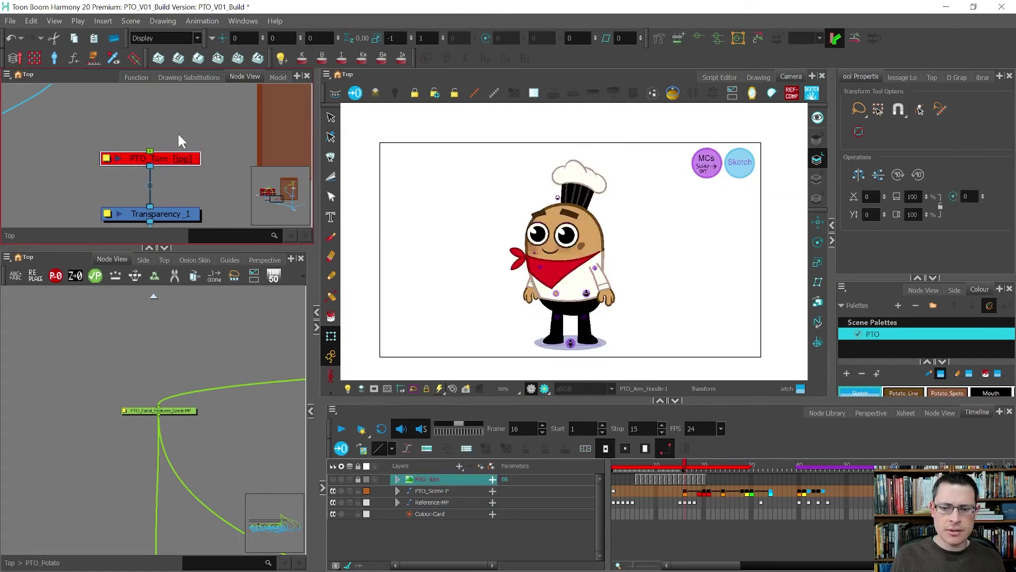
{"action": "left_click", "coordinate": [185, 141]}
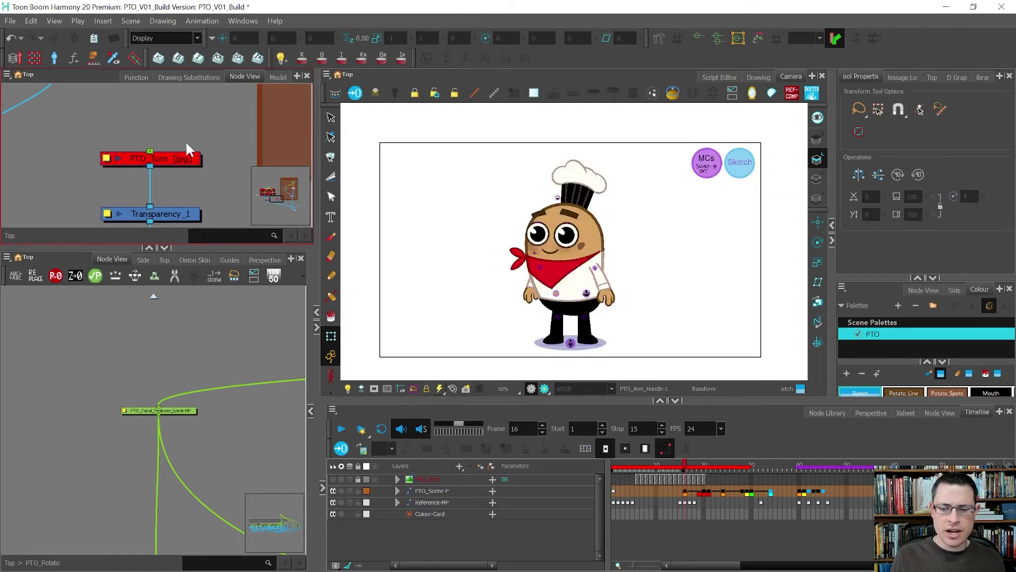
- Step through the turn poses from frame 16 to frame 25 and back to examine how the body turns
{"action": "left_click", "coordinate": [687, 491]}
{"action": "key", "text": "period"}
{"action": "key", "text": "period"}
{"action": "key", "text": "period"}
{"action": "key", "text": "period"}
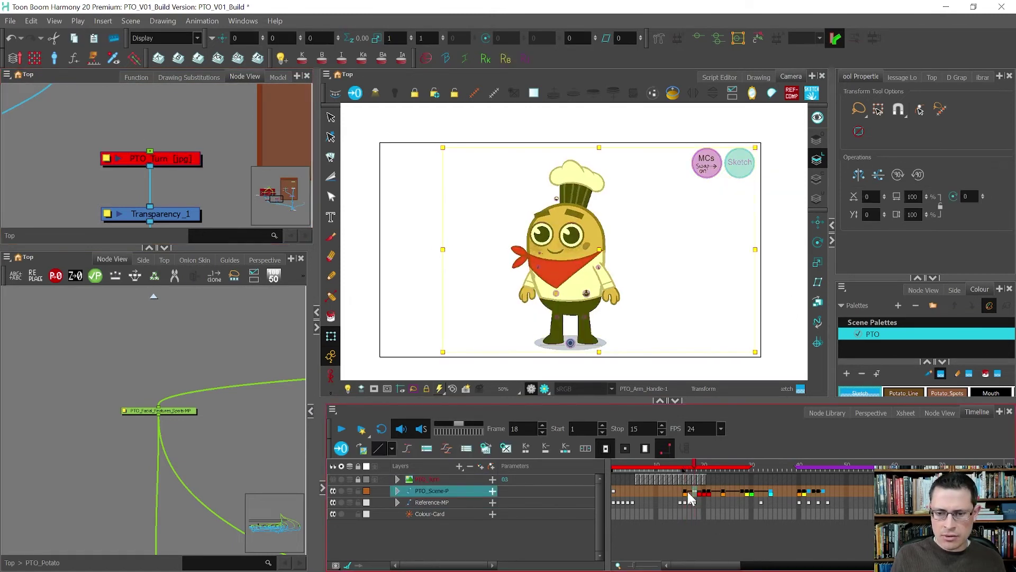
{"action": "key", "text": "period"}
{"action": "key", "text": "period"}
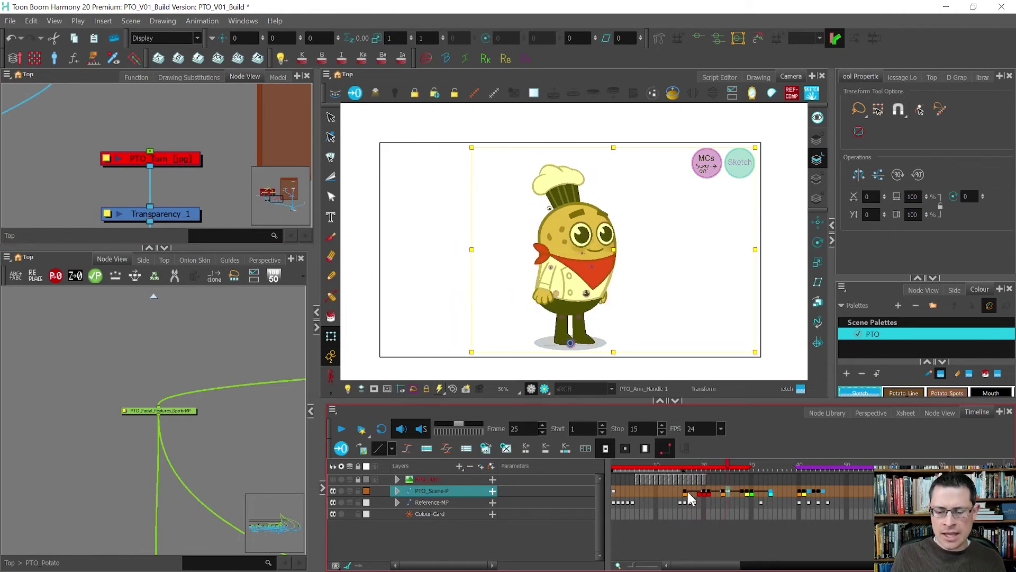
{"action": "key", "text": "comma"}
{"action": "key", "text": "comma"}
{"action": "key", "text": "comma"}
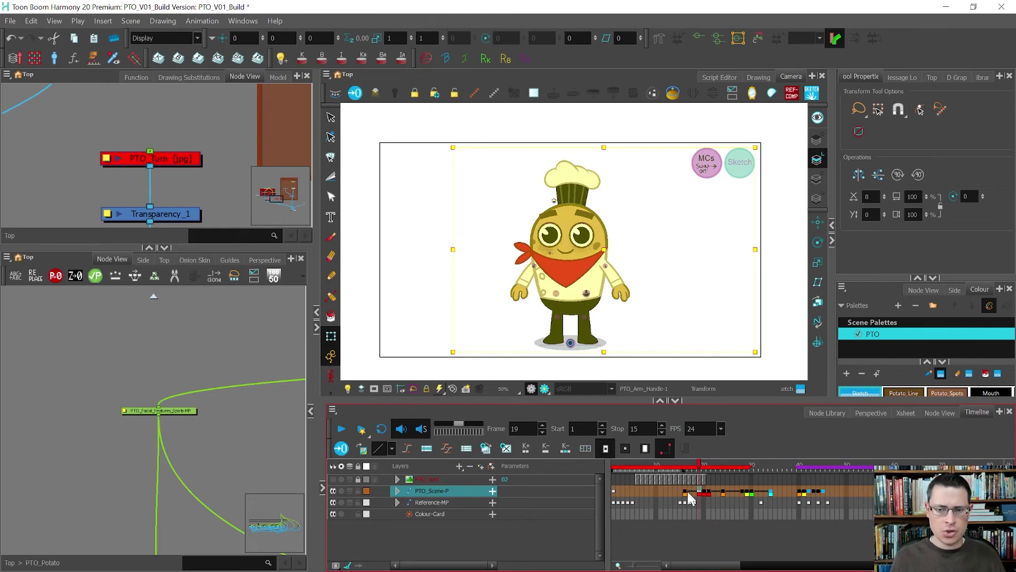
{"action": "key", "text": "comma"}
{"action": "key", "text": "comma"}
{"action": "key", "text": "comma"}
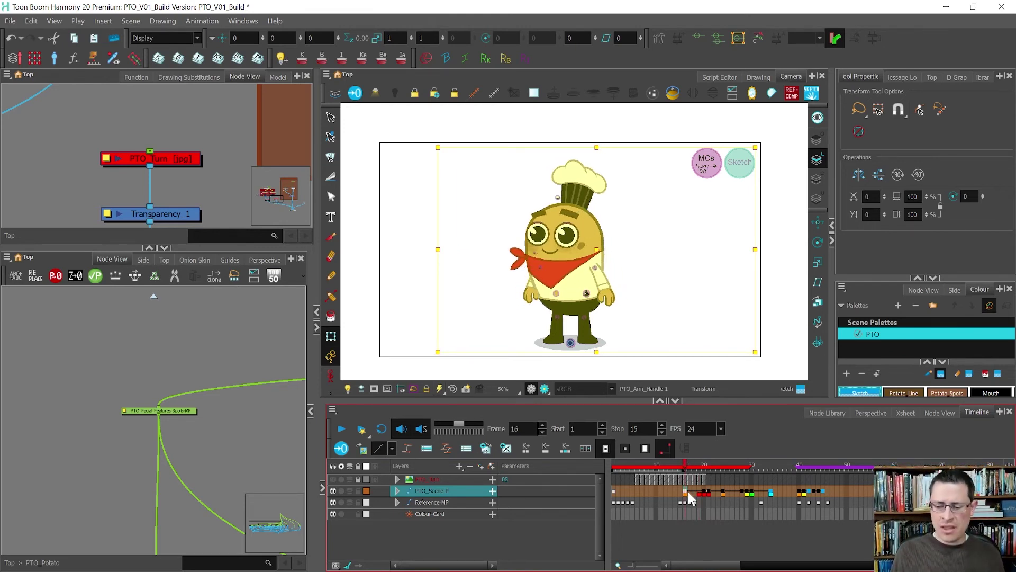
- Compare the opposite three-quarter poses at frames 16 and 24
{"action": "left_click", "coordinate": [722, 492]}
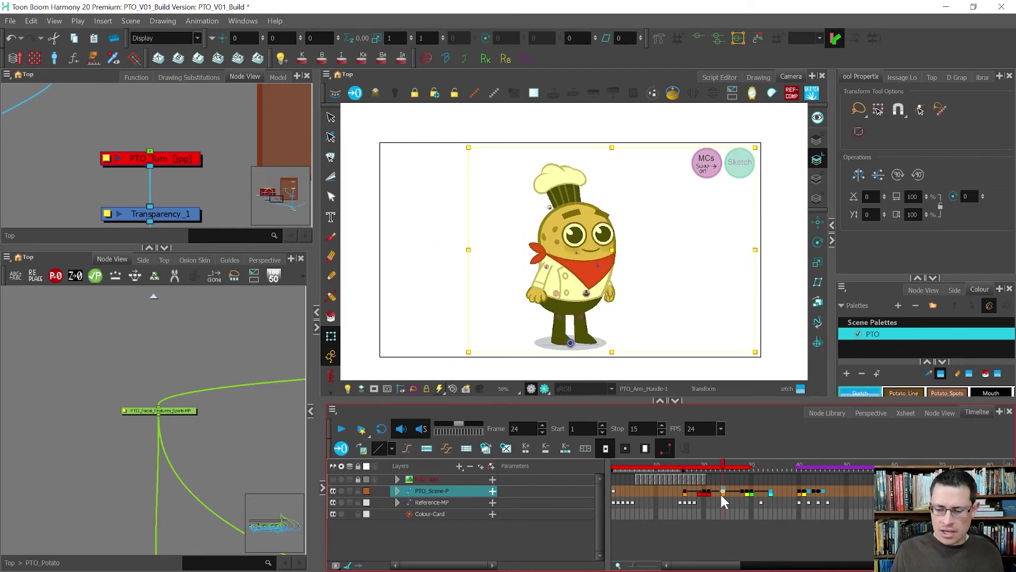
{"action": "left_click", "coordinate": [687, 492]}
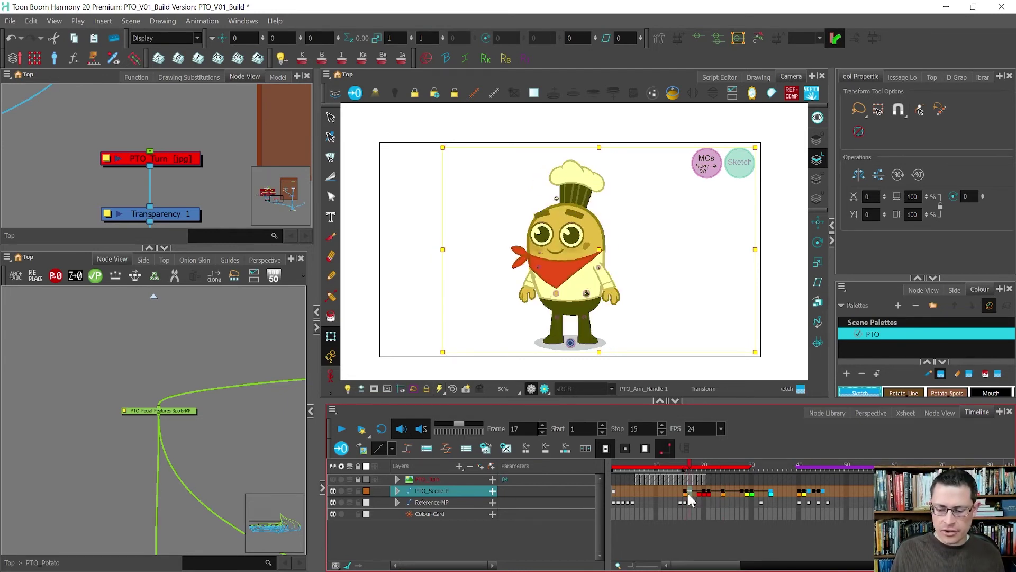
{"action": "left_click", "coordinate": [684, 492]}
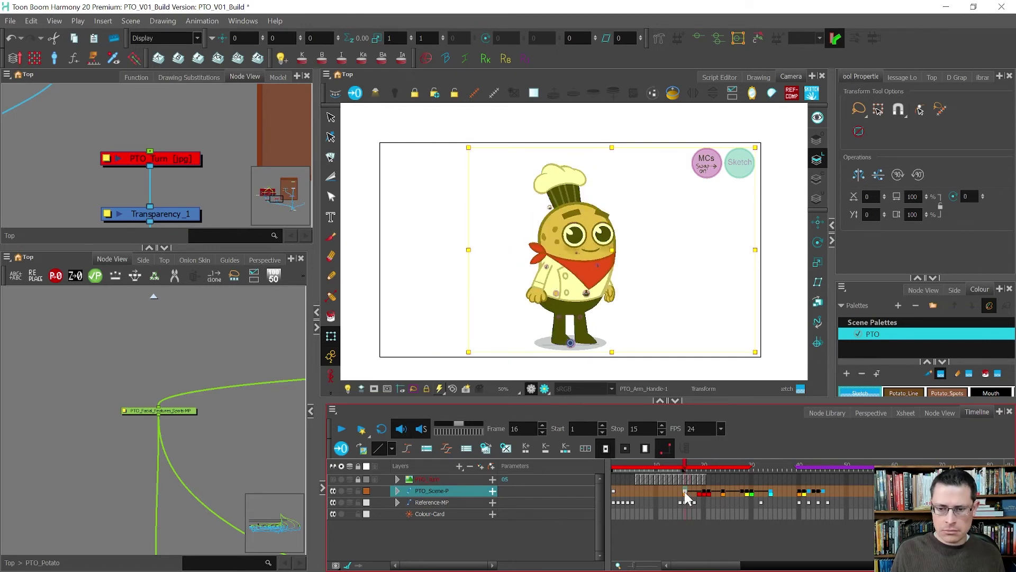
{"action": "left_click", "coordinate": [721, 492]}
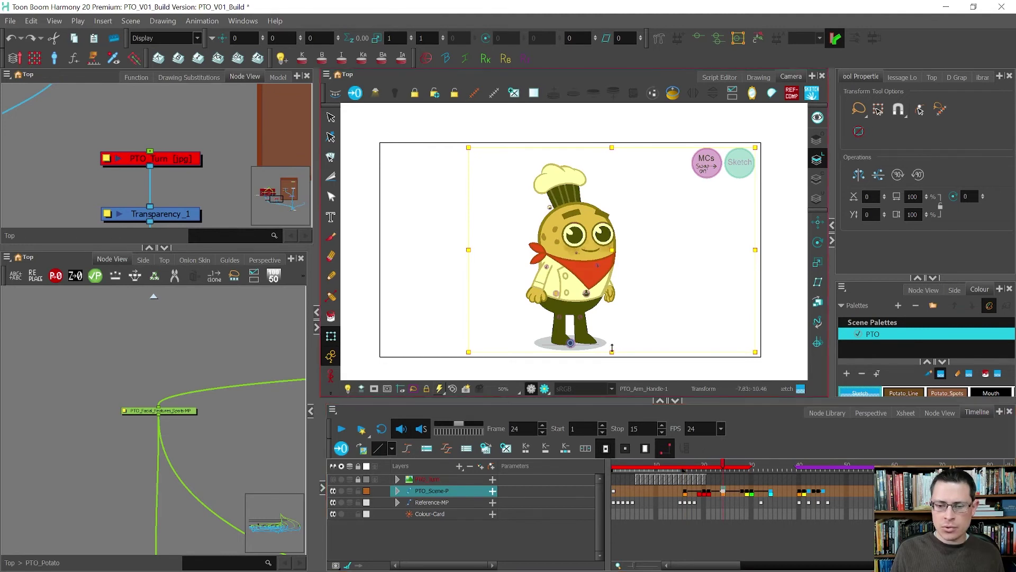
- Rotate the near forearm up across the chest at frame 24
{"action": "scroll", "coordinate": [555, 303], "scroll_direction": "up", "scroll_amount": 2}
{"action": "left_click", "coordinate": [527, 262]}
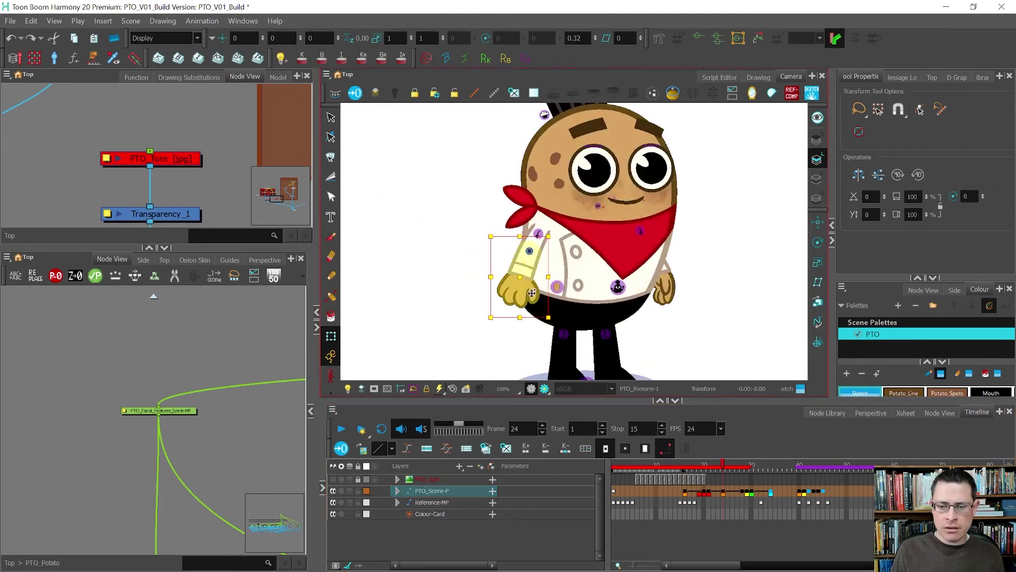
{"action": "left_click_drag", "start_coordinate": [544, 292], "coordinate": [554, 258]}
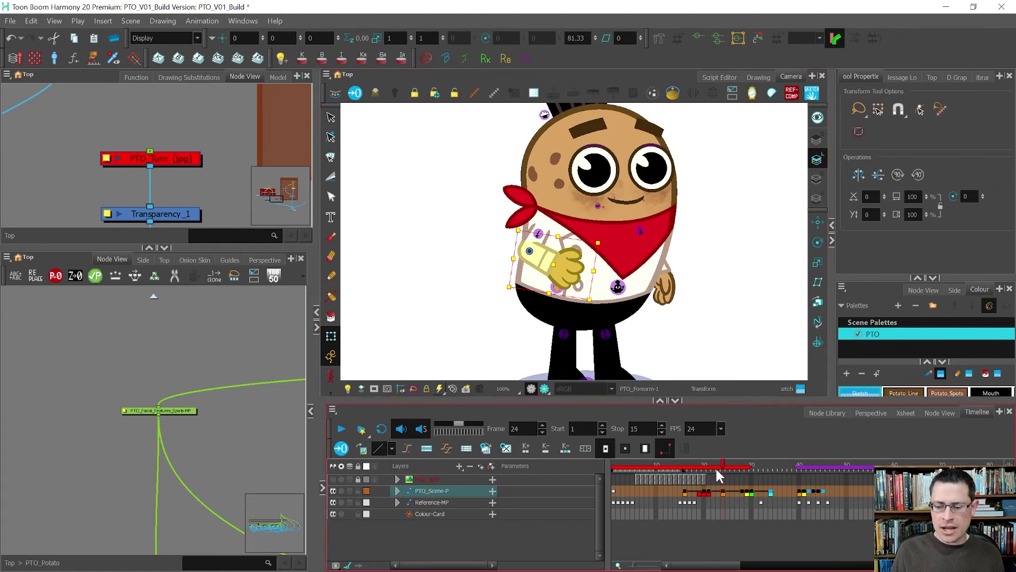
- Try swinging each forearm across the torso at frame 16, undoing each rotation
{"action": "left_click", "coordinate": [685, 460]}
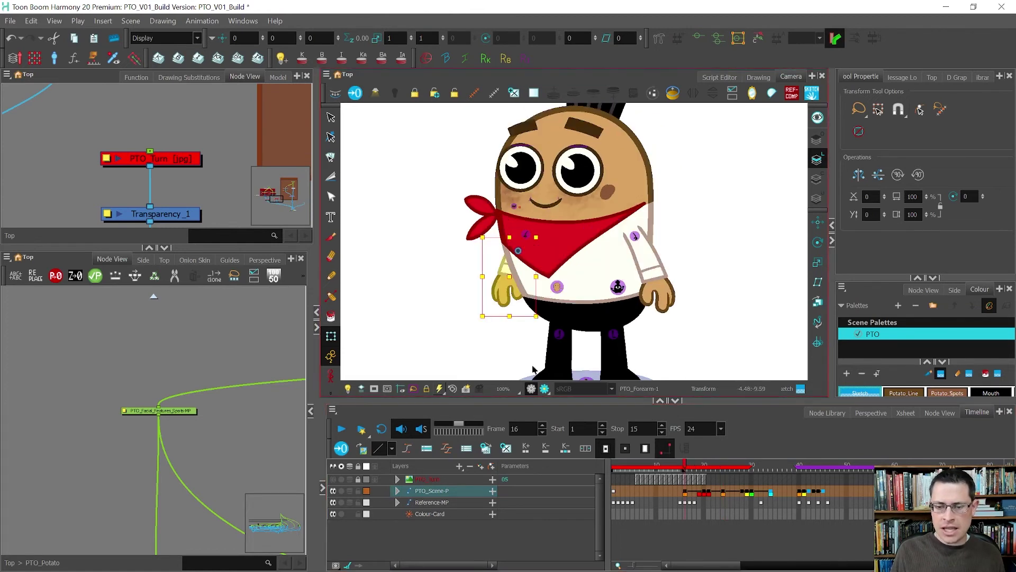
{"action": "left_click_drag", "start_coordinate": [540, 319], "coordinate": [560, 238]}
{"action": "key", "text": "ctrl+z"}
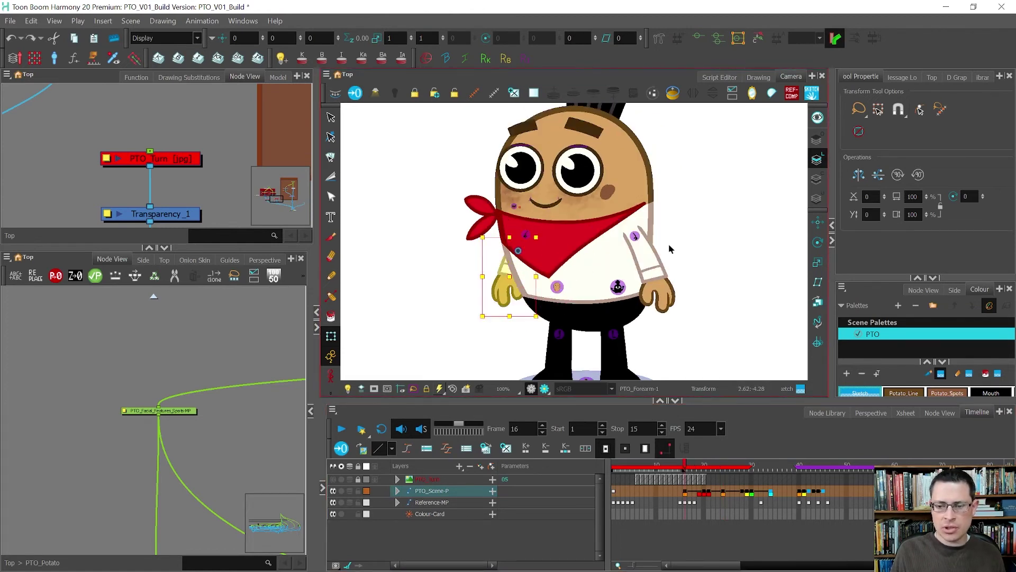
{"action": "left_click", "coordinate": [656, 263]}
{"action": "left_click_drag", "start_coordinate": [721, 307], "coordinate": [612, 339]}
{"action": "key", "text": "ctrl+z"}
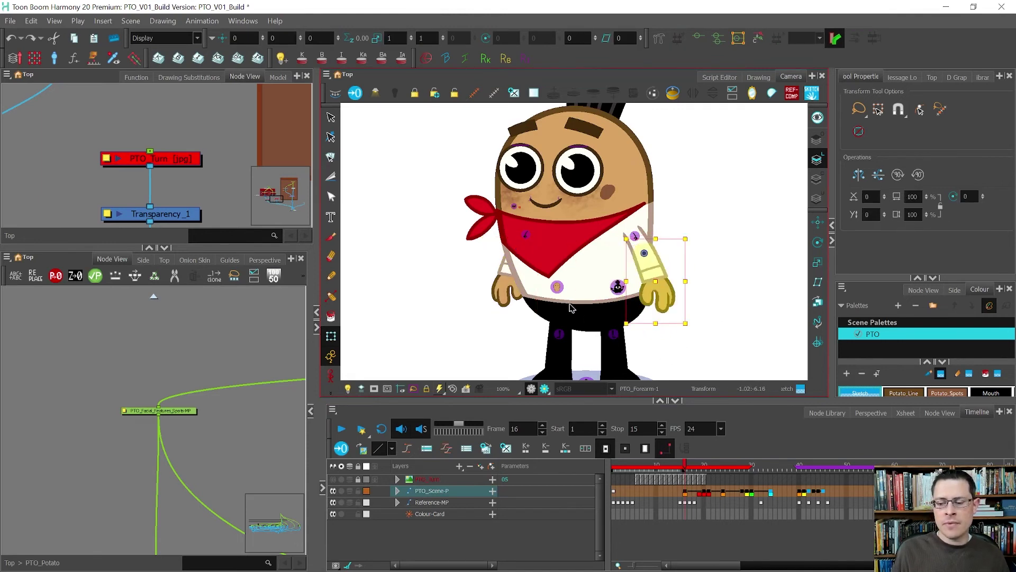
- Go to the front pose at frame 20 and select the upper tie of the bandana knot
{"action": "scroll", "coordinate": [577, 313], "scroll_direction": "down", "scroll_amount": 1}
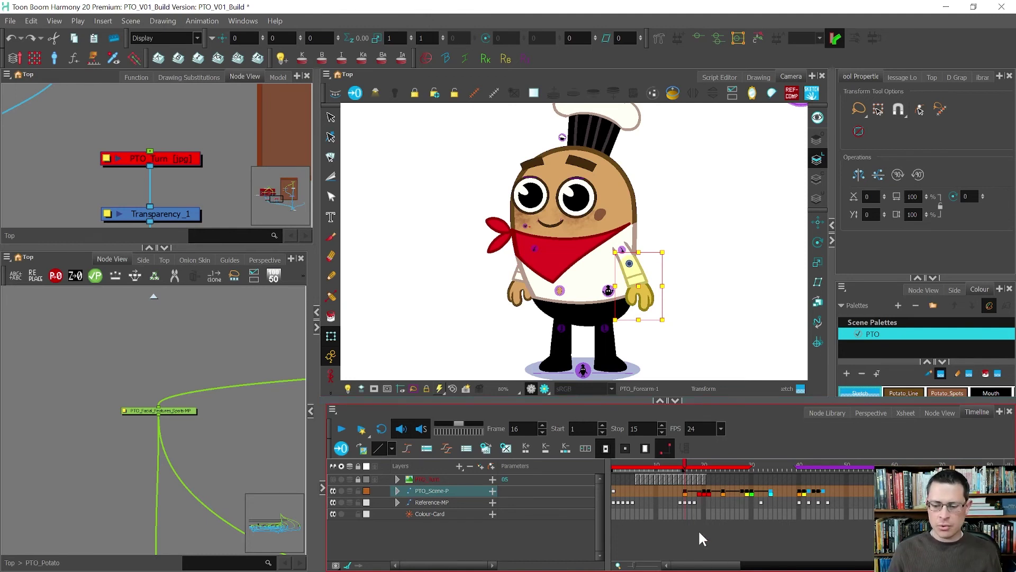
{"action": "left_click", "coordinate": [703, 491]}
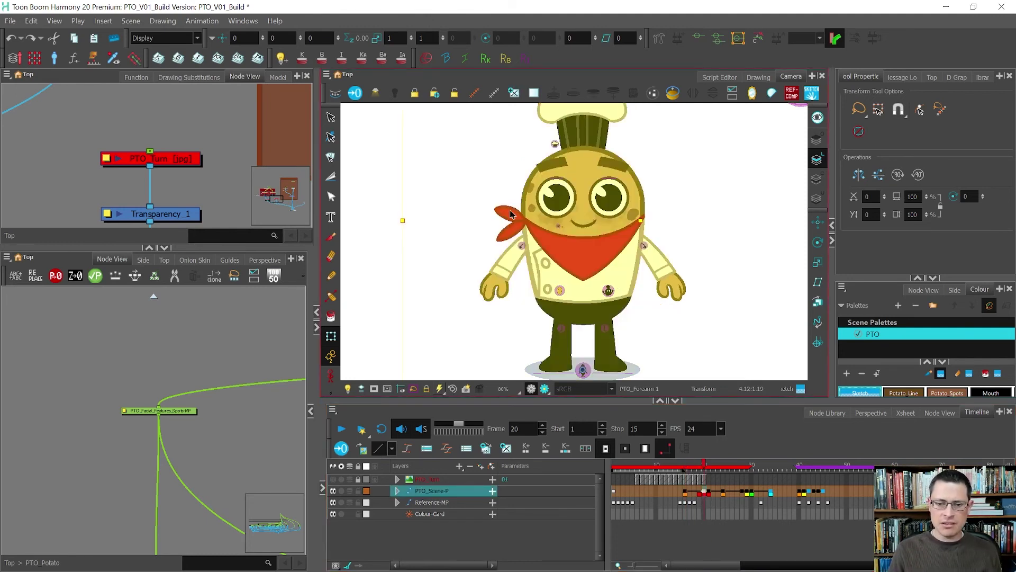
{"action": "left_click", "coordinate": [515, 219]}
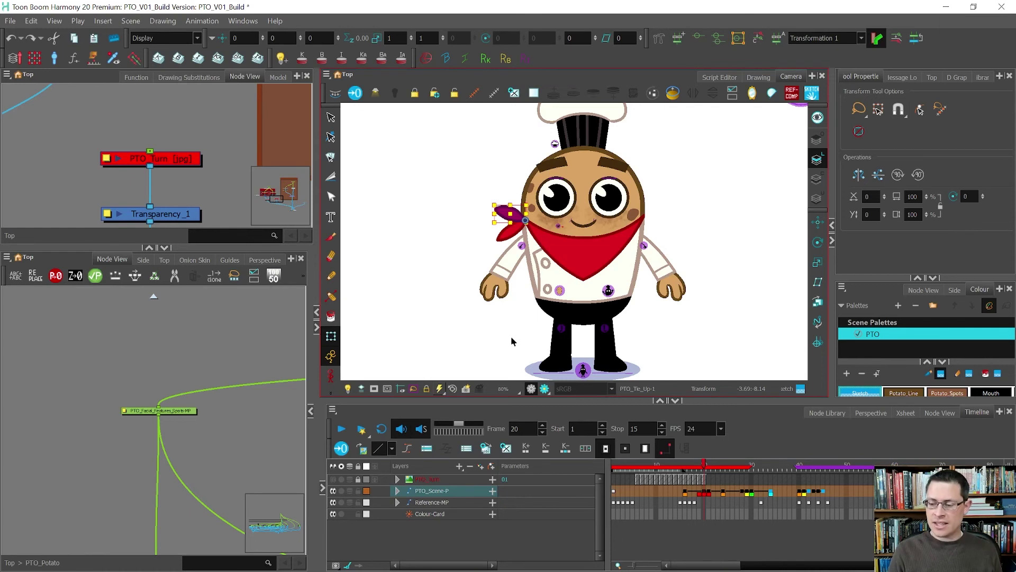
- Scrub the longer timeline across frames 57 and 75 to frame 122 to examine the other turn poses
{"action": "scroll", "coordinate": [682, 472], "scroll_direction": "down", "scroll_amount": 4}
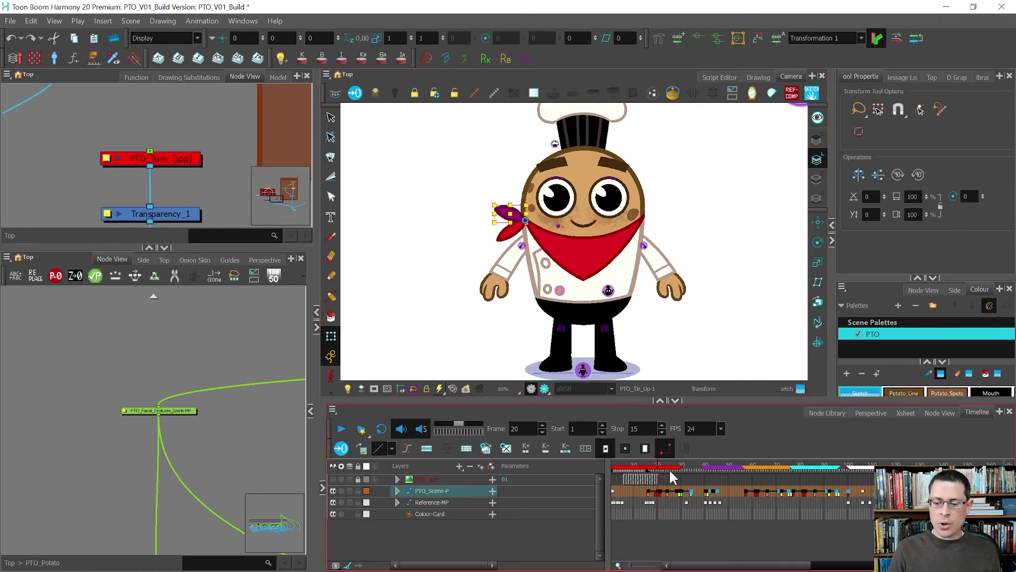
{"action": "mouse_move", "coordinate": [657, 462]}
{"action": "left_mouse_down"}
{"action": "mouse_move", "coordinate": [650, 460]}
{"action": "mouse_move", "coordinate": [662, 464]}
{"action": "left_mouse_up"}
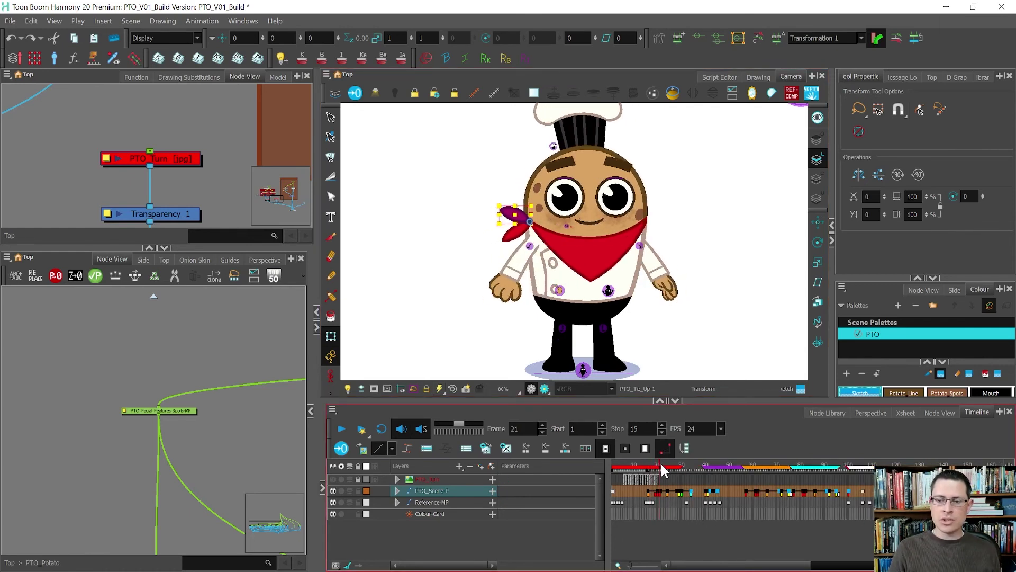
{"action": "left_click", "coordinate": [746, 464]}
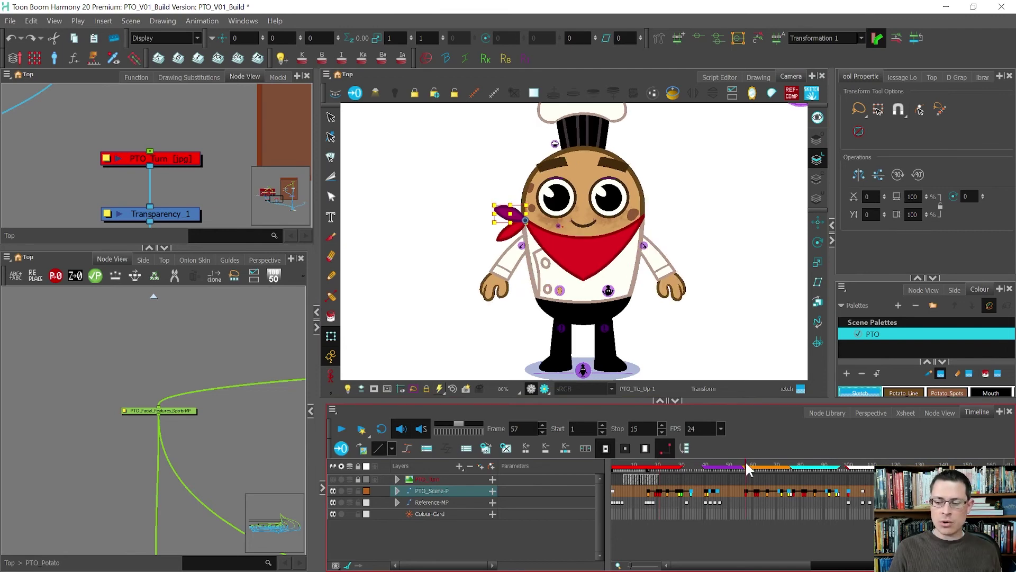
{"action": "left_click_drag", "start_coordinate": [748, 467], "coordinate": [794, 468]}
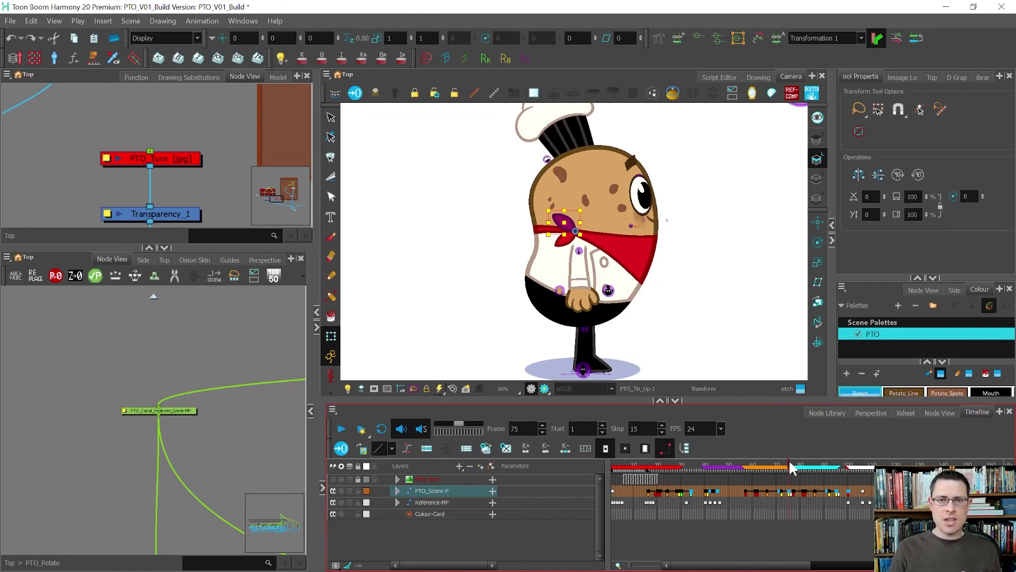
{"action": "left_click_drag", "start_coordinate": [789, 459], "coordinate": [901, 468]}
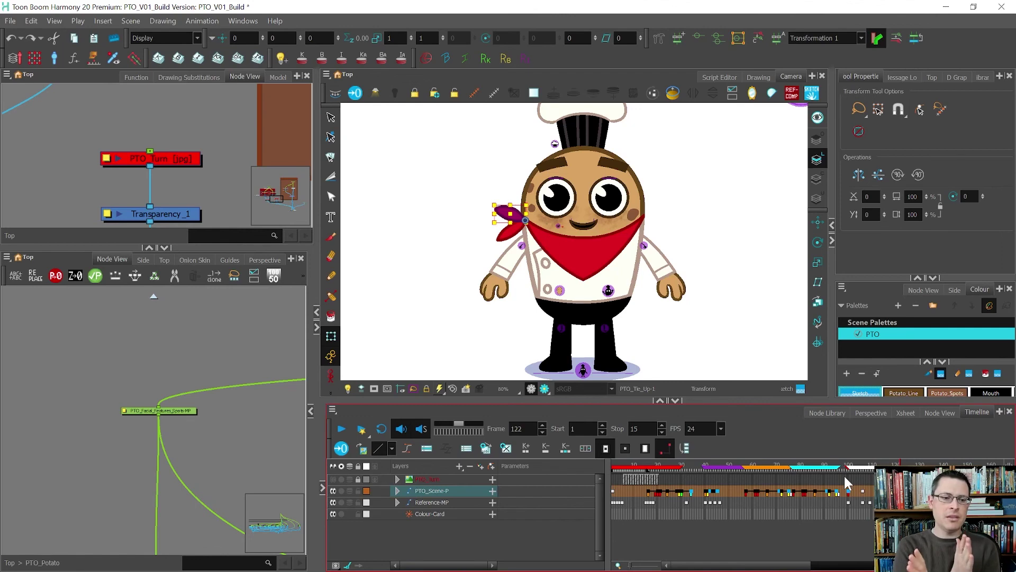
- Locate and select the PTO_Mouth_Builder_Peg in the PTO_Potato node network, and select the mouth drawing on the face at frame 122
{"action": "scroll", "coordinate": [222, 405], "scroll_direction": "down", "scroll_amount": 5}
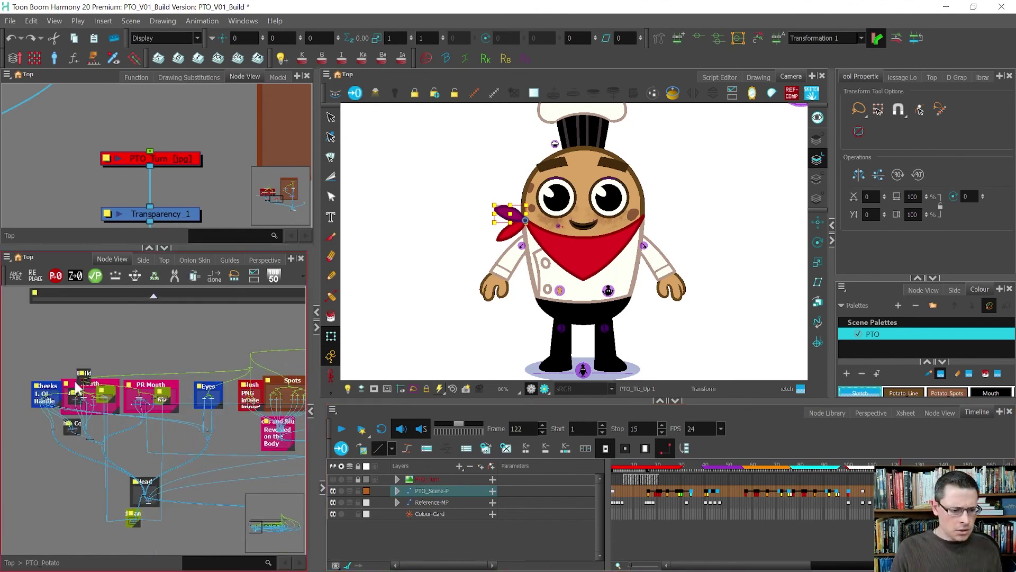
{"action": "scroll", "coordinate": [79, 384], "scroll_direction": "up", "scroll_amount": 5}
{"action": "left_click", "coordinate": [172, 358]}
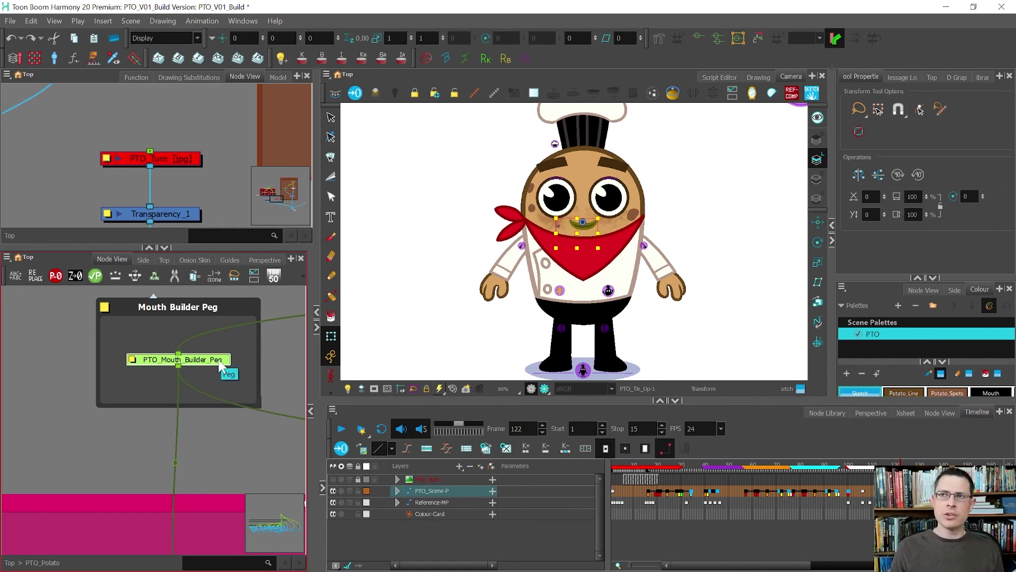
{"action": "left_click", "coordinate": [458, 253]}
{"action": "left_click", "coordinate": [578, 229]}
{"action": "scroll", "coordinate": [578, 229], "scroll_direction": "up", "scroll_amount": 2}
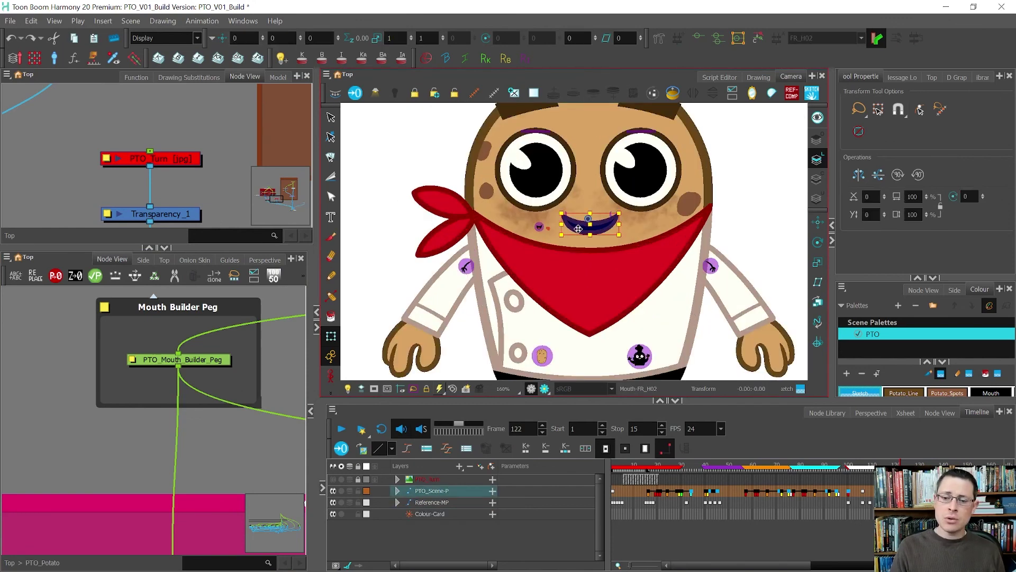